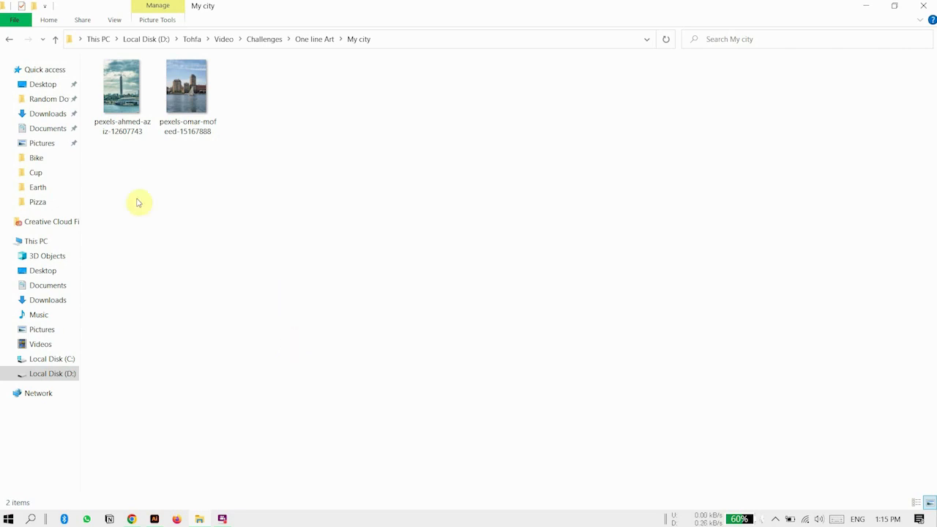
# Preview the two city reference photos in the My city folder, comparing the tower view with the riverside buildings.
pyautogui.doubleClick(126, 122)
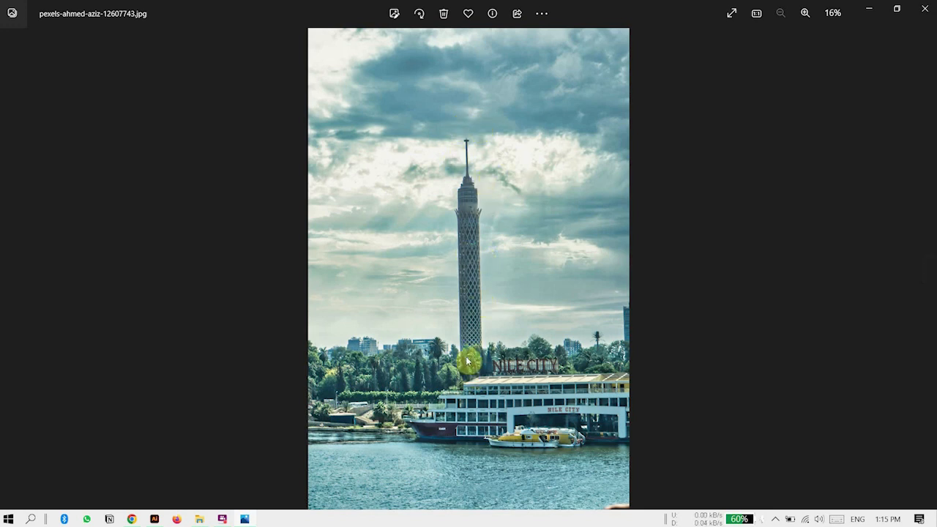
pyautogui.press('Right')
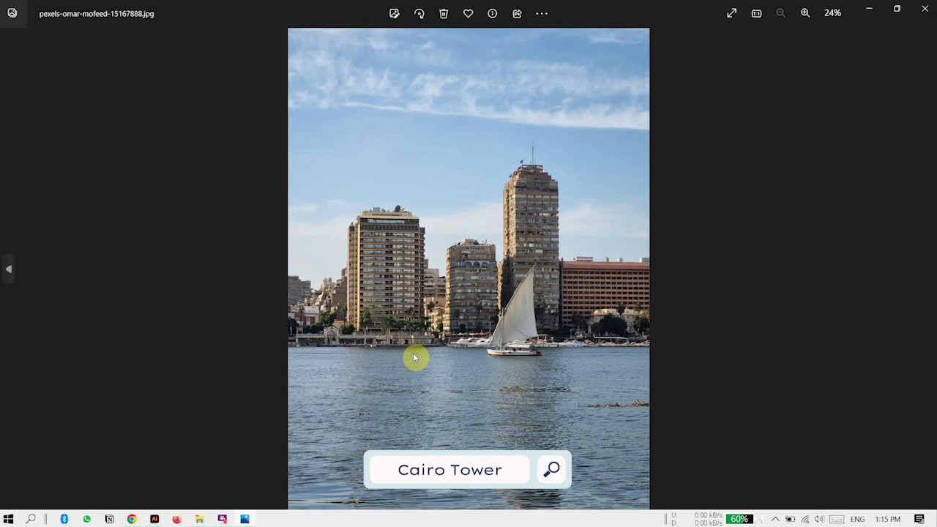
pyautogui.press('Left')
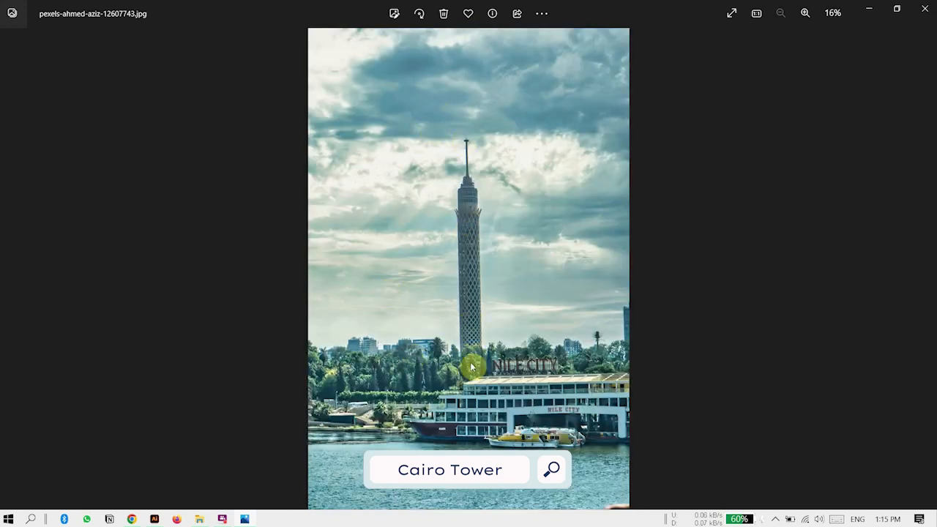
pyautogui.press('Left')
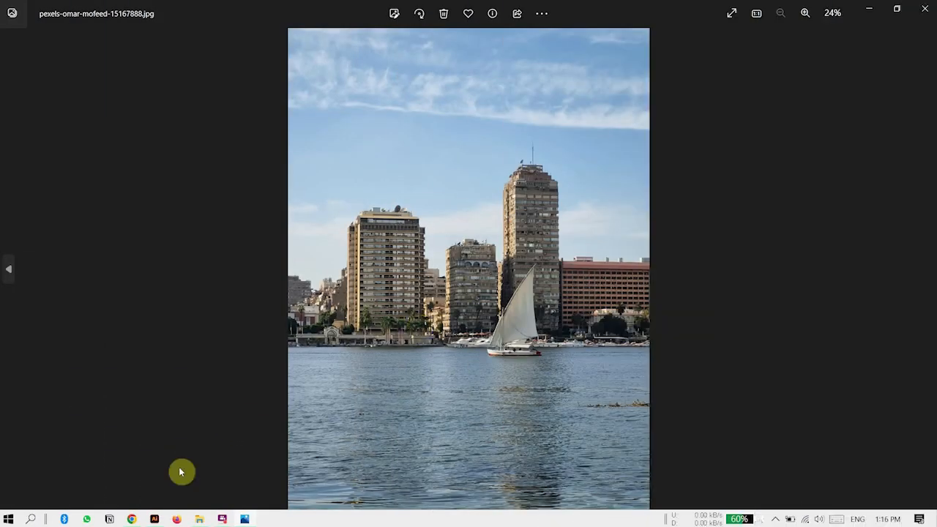
# Switch to Illustrator and place the tower photo from the My city folder into the blank document.
pyautogui.click(153, 519)
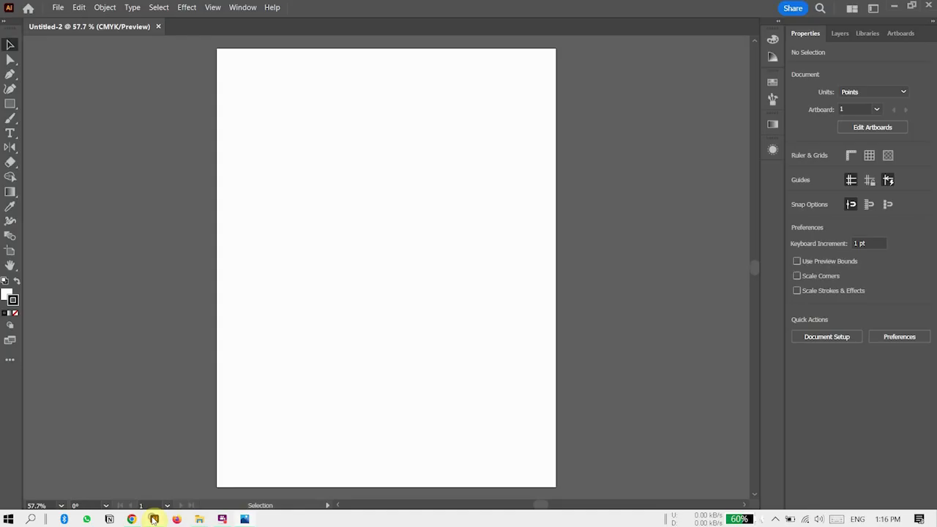
pyautogui.moveTo(194, 521)
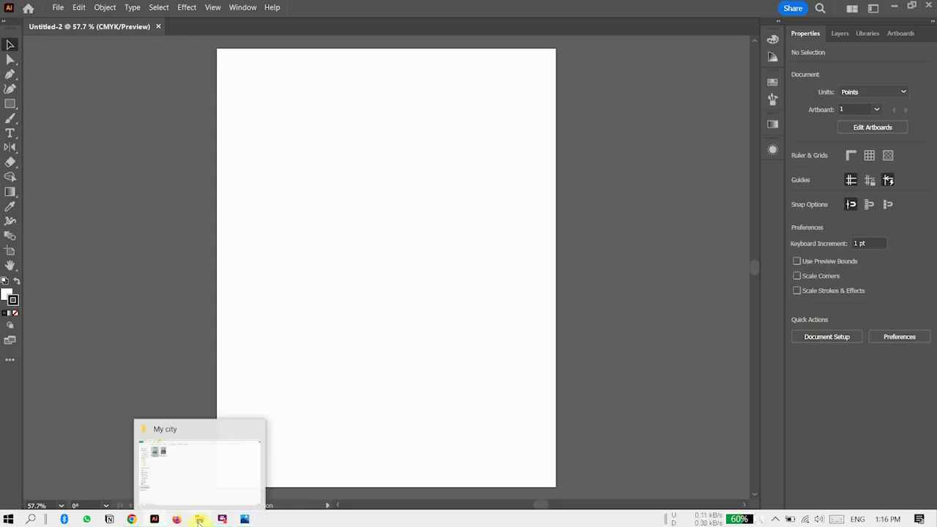
pyautogui.click(205, 481)
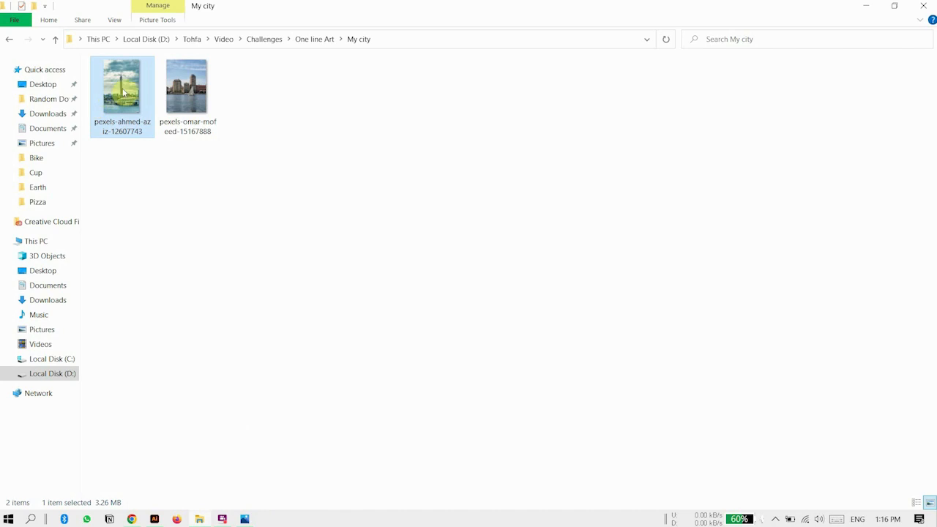
pyautogui.moveTo(123, 93); pyautogui.dragTo(376, 298)
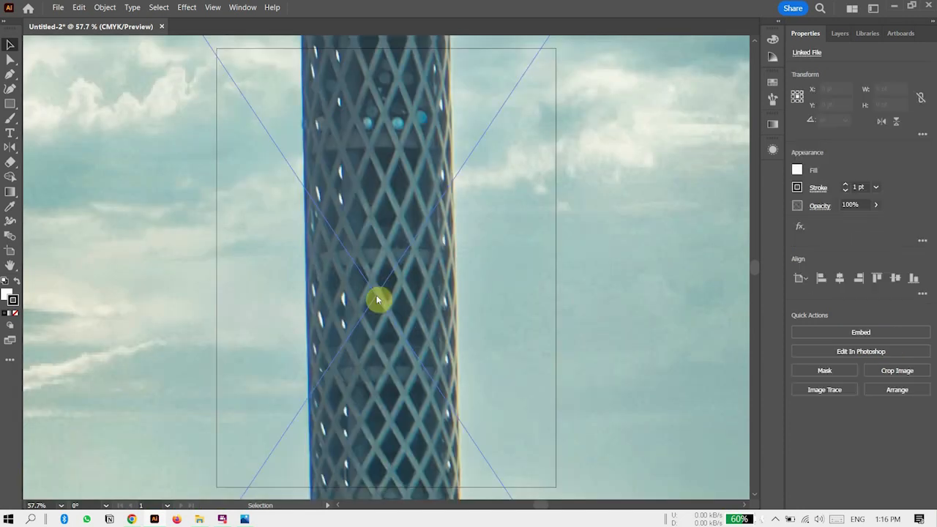
# Scale the placed tower photo down to about 336 × 504 pt so it fits inside the artboard.
pyautogui.hotkey('ctrl', '-')
pyautogui.hotkey('ctrl', '-')
pyautogui.hotkey('ctrl', '-')
pyautogui.hotkey('ctrl', '-')
pyautogui.hotkey('ctrl', '-')
pyautogui.hotkey('ctrl', '-')
pyautogui.hotkey('ctrl', '-')
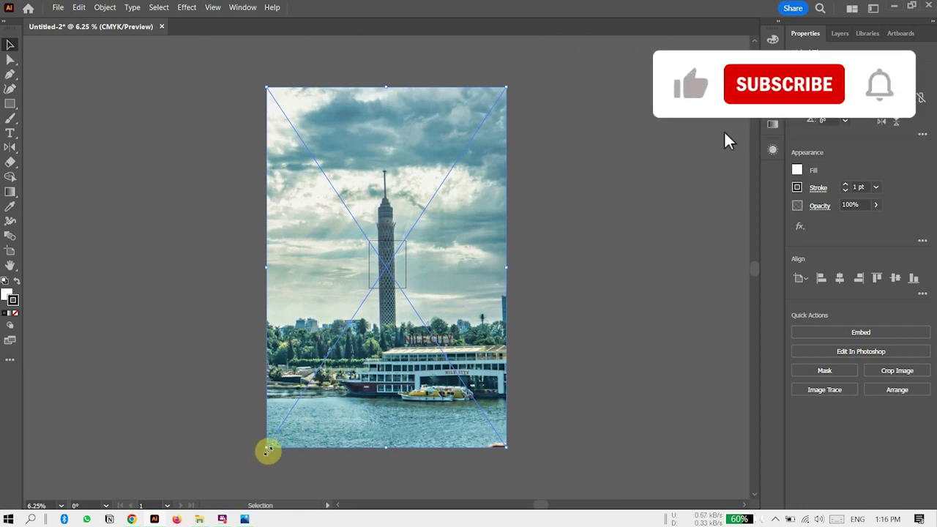
pyautogui.moveTo(267, 450); pyautogui.dragTo(485, 183)
pyautogui.moveTo(504, 87); pyautogui.dragTo(393, 262)
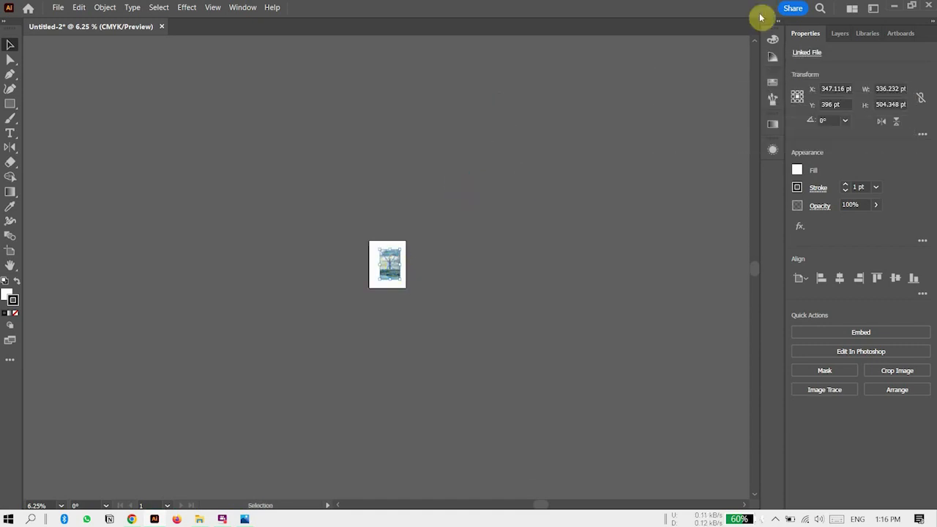
# Rename the layer that holds the photo as Refrences.
pyautogui.click(837, 33)
pyautogui.doubleClick(857, 53)
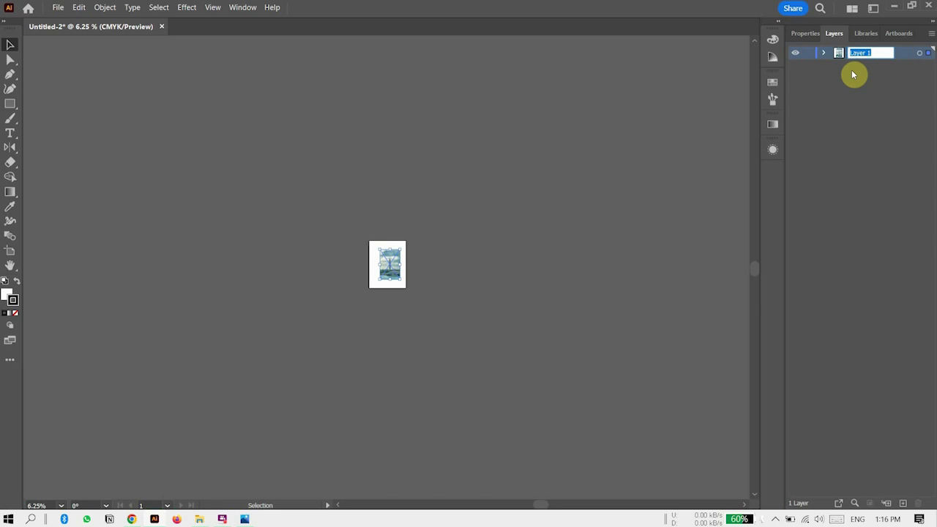
pyautogui.write("Refrences'")
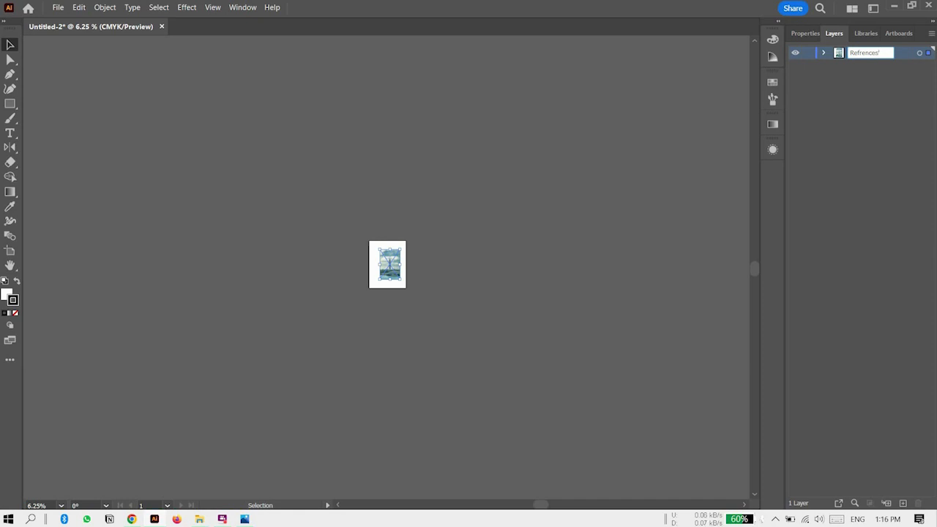
pyautogui.click(852, 74)
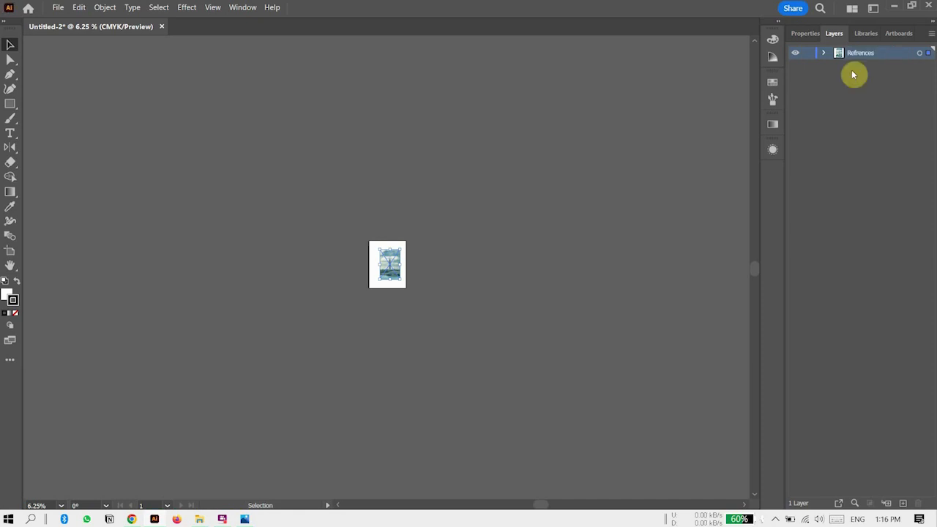
# Add a new layer above the photo layer and name it Outlines.
pyautogui.click(902, 503)
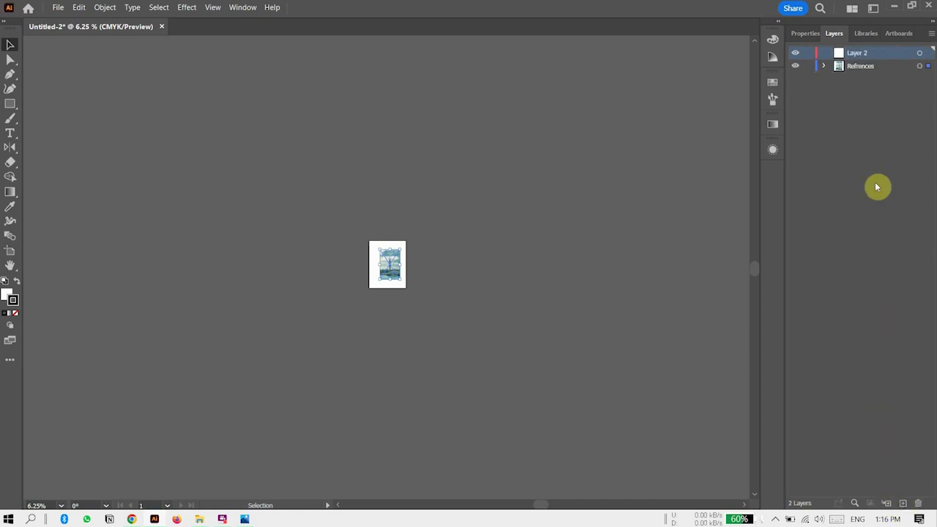
pyautogui.doubleClick(856, 53)
pyautogui.write('Outlines')
pyautogui.press('Return')
# Enlarge the tower photo to about 394 × 591 pt, position it on the artboard, and lock the Refrences layer.
pyautogui.hotkey('ctrl', '0')
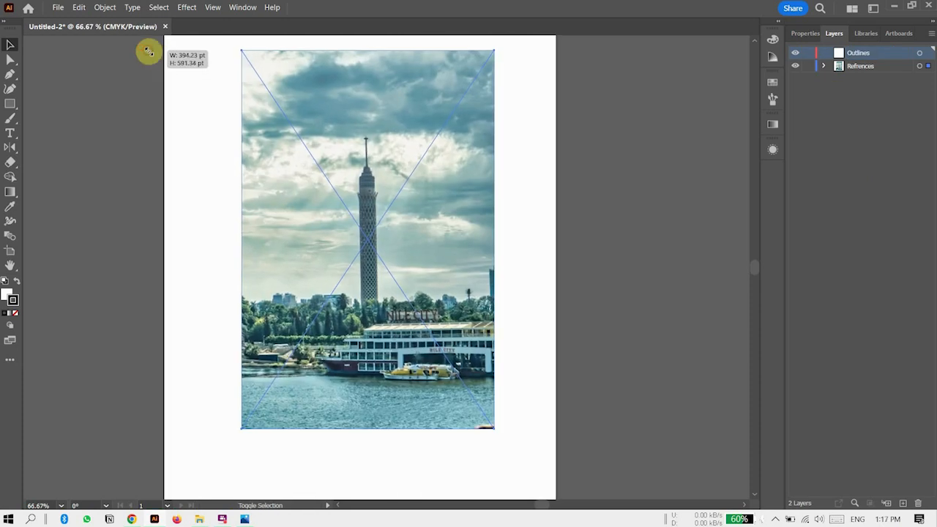
pyautogui.scroll(-2, 217, 108)
pyautogui.moveTo(375, 243); pyautogui.dragTo(368, 272)
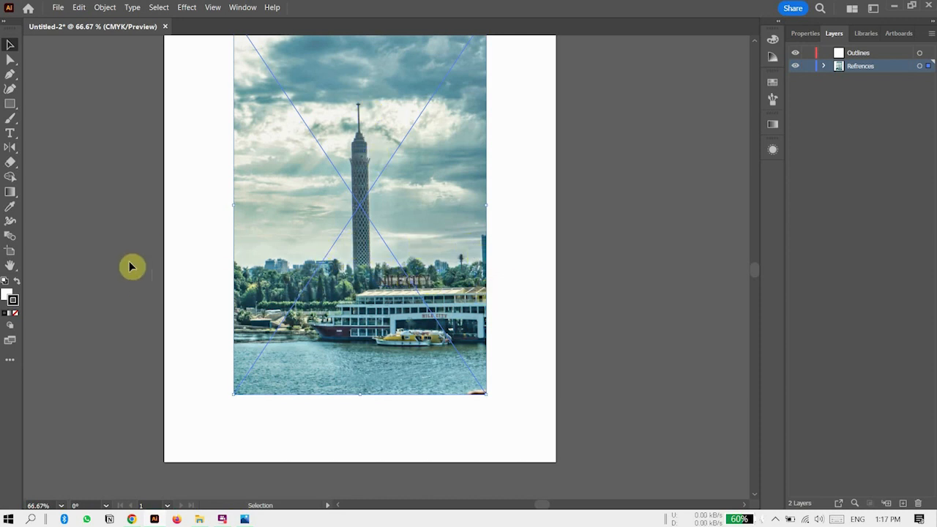
pyautogui.click(807, 66)
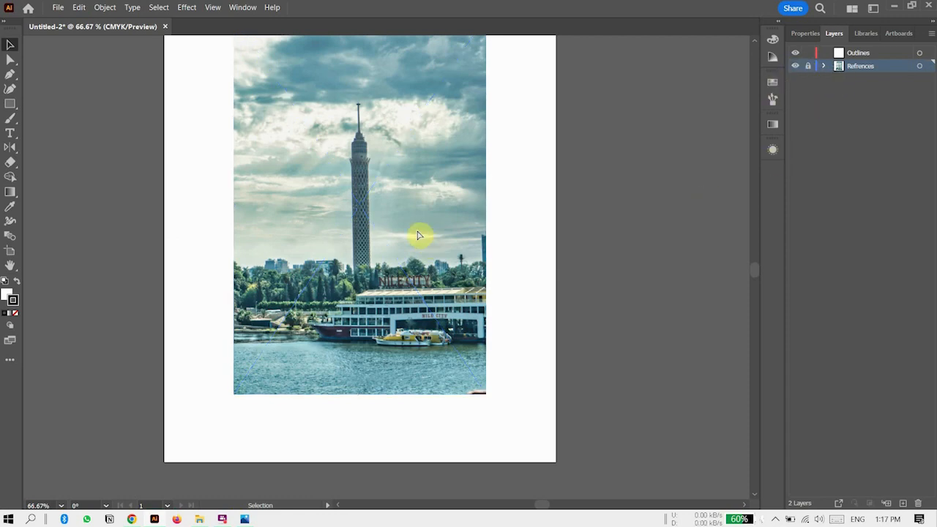
# Activate the Paintbrush on the Outlines layer and try a curved test stroke across the sky beside the tower.
pyautogui.scroll(2, 418, 235)
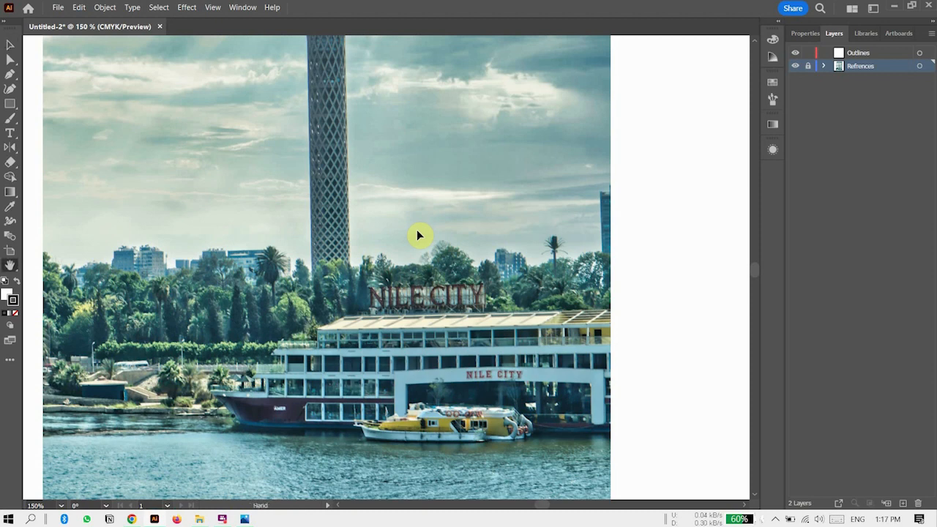
pyautogui.moveTo(298, 243); pyautogui.dragTo(350, 312)
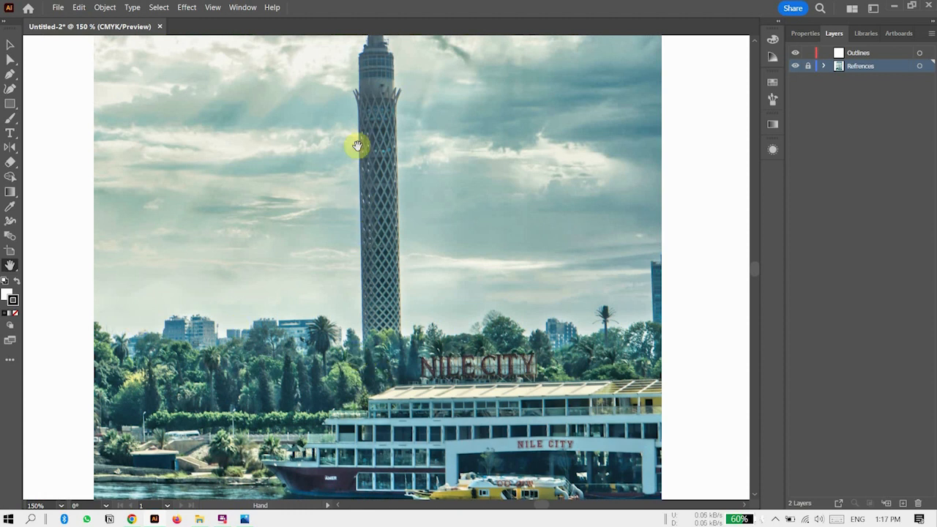
pyautogui.moveTo(390, 247); pyautogui.dragTo(395, 308)
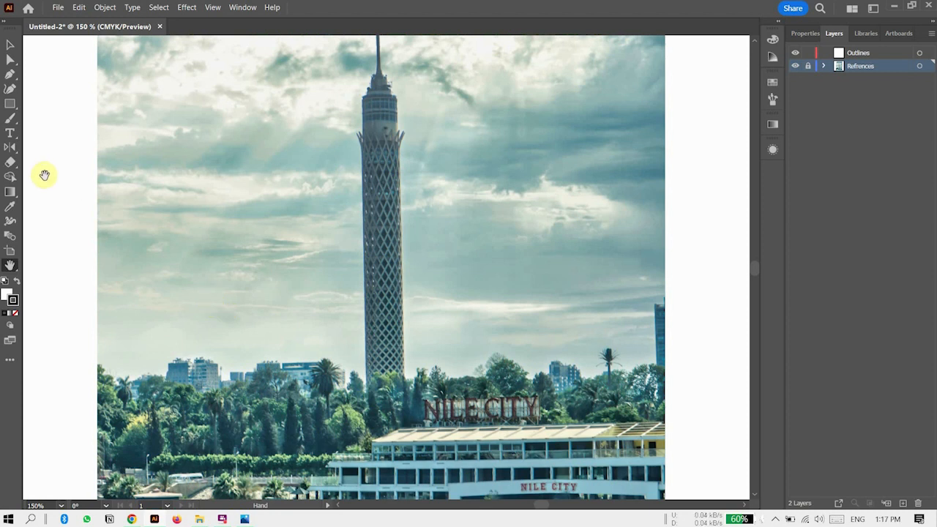
pyautogui.click(10, 118)
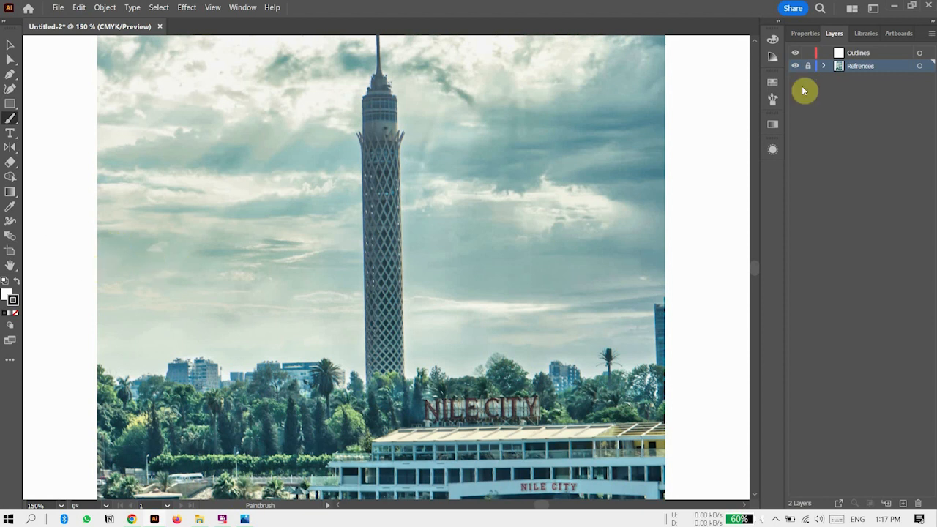
pyautogui.click(858, 55)
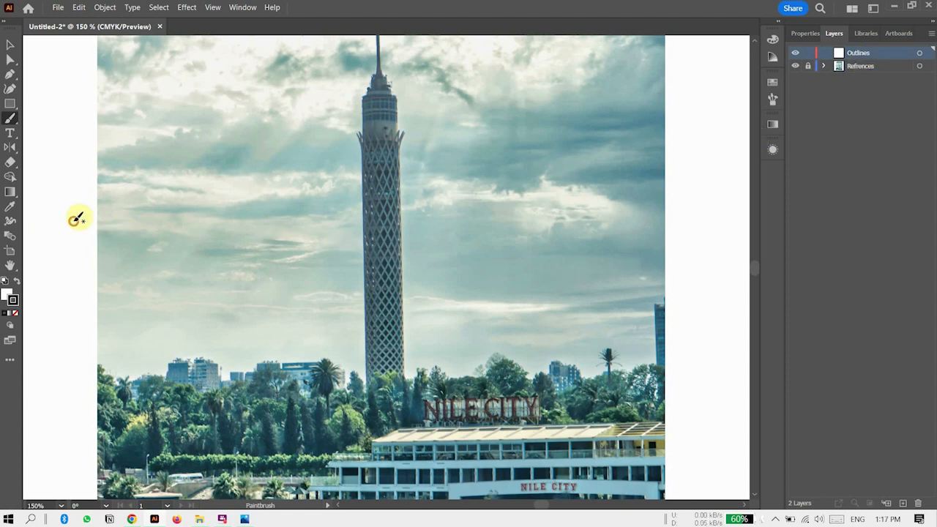
pyautogui.moveTo(73, 220); pyautogui.dragTo(277, 278)
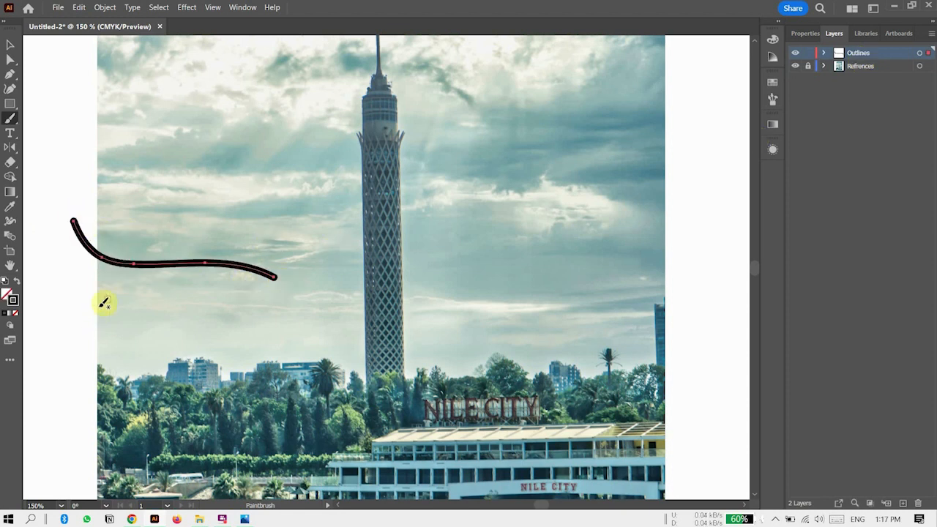
pyautogui.hotkey('ctrl', 'z')
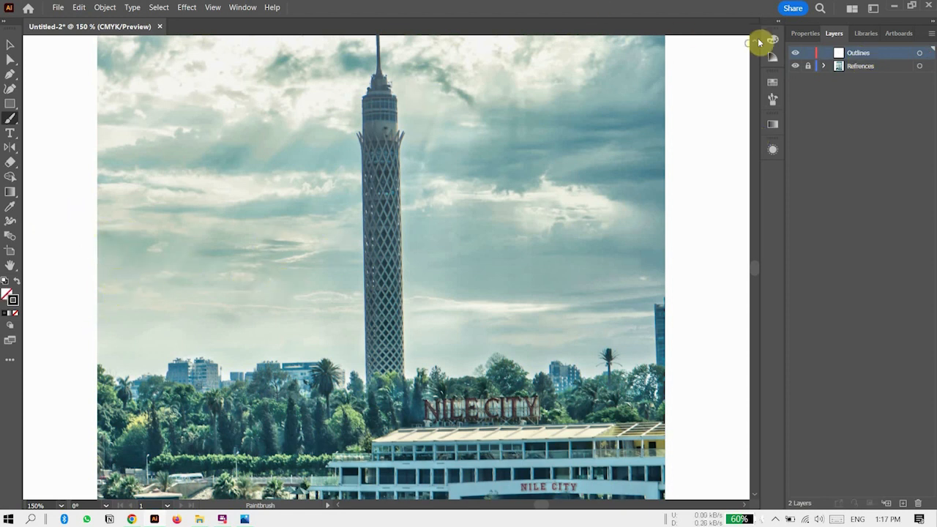
# Set the Paintbrush stroke weight to 0.25 pt and try strokes over the photo, undoing the one by the trees.
pyautogui.click(806, 34)
pyautogui.click(876, 187)
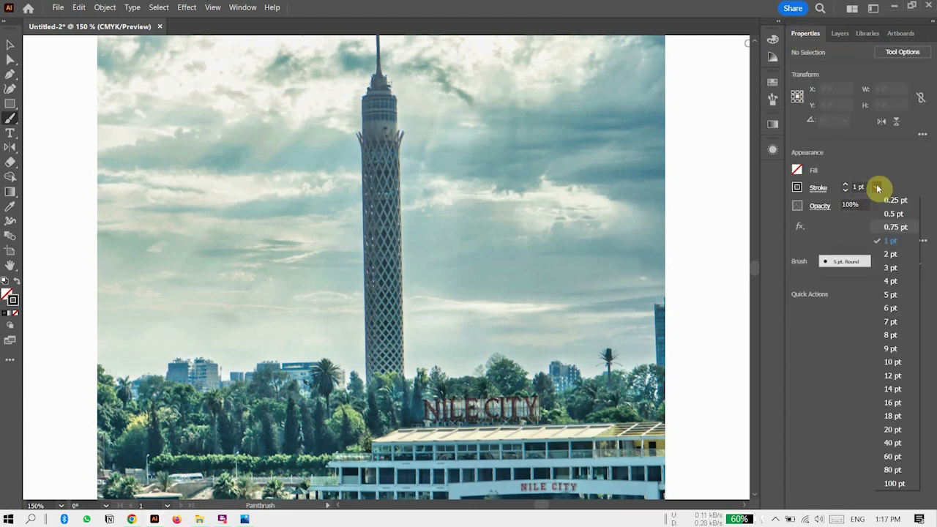
pyautogui.click(891, 214)
pyautogui.moveTo(68, 189); pyautogui.dragTo(194, 217)
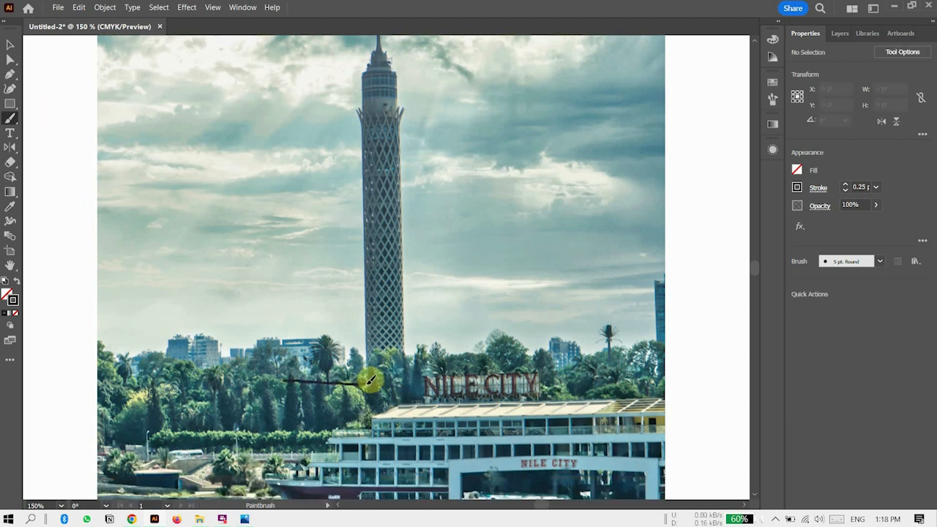
pyautogui.moveTo(366, 382); pyautogui.dragTo(369, 379)
pyautogui.hotkey('ctrl', 'z')
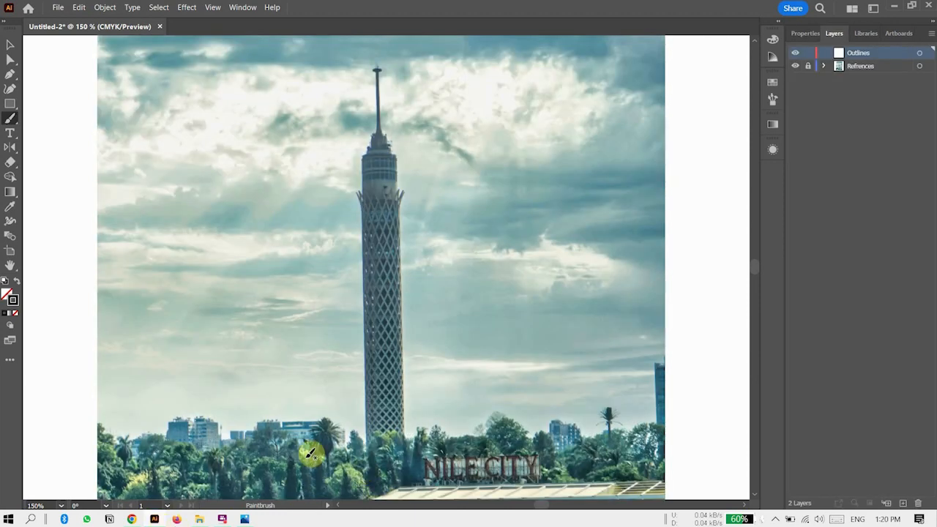
# Paint one continuous line from the treetops up the tower, around its jagged crown, head and spire, and back down to the trees.
pyautogui.moveTo(288, 454)
pyautogui.mouseDown()
pyautogui.moveTo(365, 452)
pyautogui.moveTo(360, 191)
pyautogui.moveTo(367, 210)
pyautogui.moveTo(369, 191)
pyautogui.moveTo(374, 204)
pyautogui.moveTo(376, 192)
pyautogui.moveTo(384, 204)
pyautogui.moveTo(389, 191)
pyautogui.moveTo(394, 208)
pyautogui.moveTo(397, 148)
pyautogui.mouseUp()
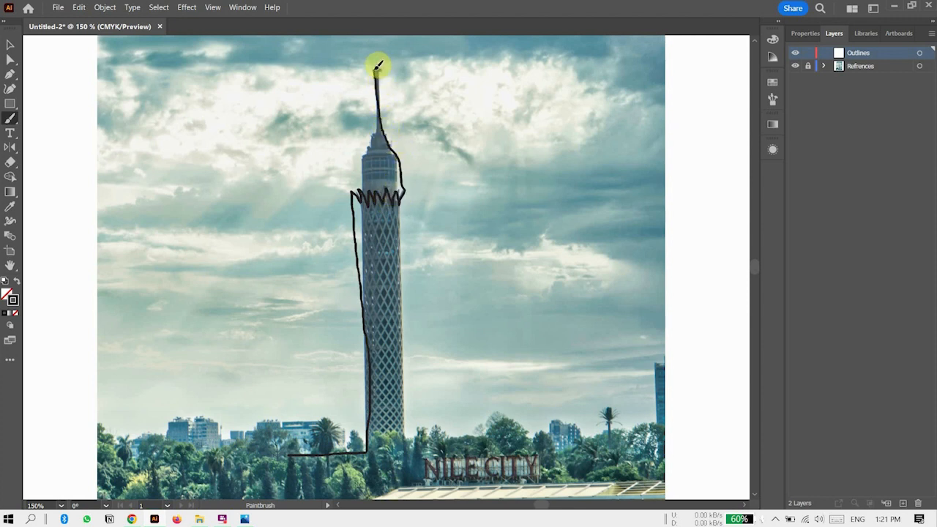
pyautogui.moveTo(375, 62)
pyautogui.mouseDown()
pyautogui.moveTo(401, 199)
pyautogui.moveTo(399, 359)
pyautogui.moveTo(410, 444)
pyautogui.moveTo(508, 446)
pyautogui.mouseUp()
# Reshape the line around the tower head's upper window band with the Curvature tool, making sharp corners and straighter edges.
pyautogui.hotkey('ctrl', '+')
pyautogui.hotkey('ctrl', '+')
pyautogui.hotkey('ctrl', '+')
pyautogui.hotkey('ctrl', '+')
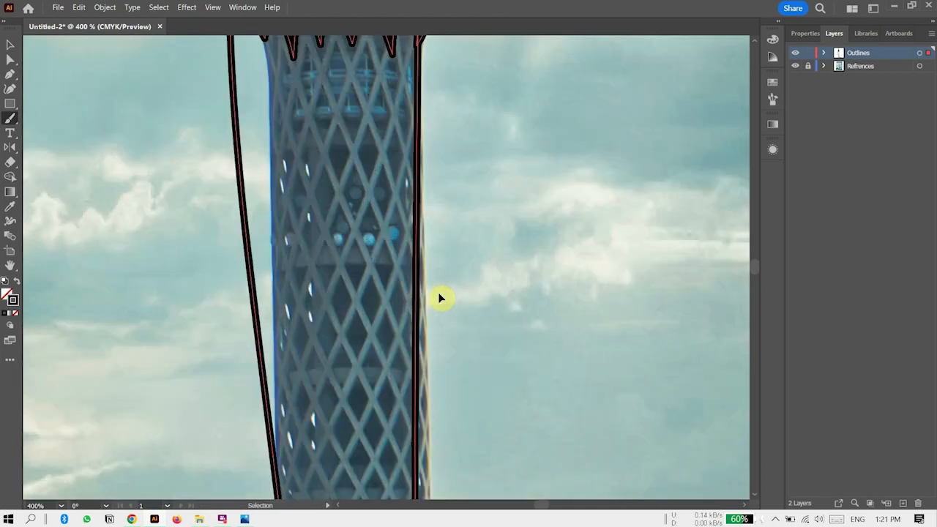
pyautogui.scroll(10, 428, 244)
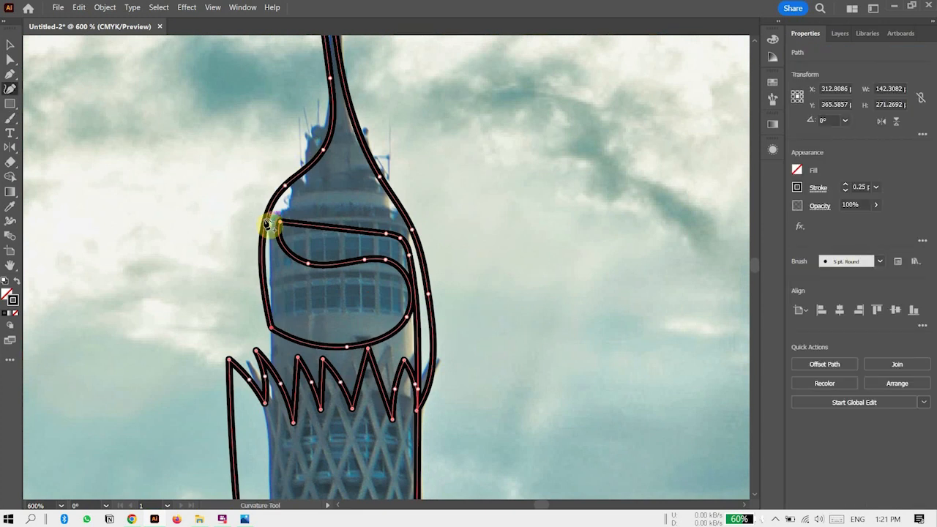
pyautogui.doubleClick(267, 218)
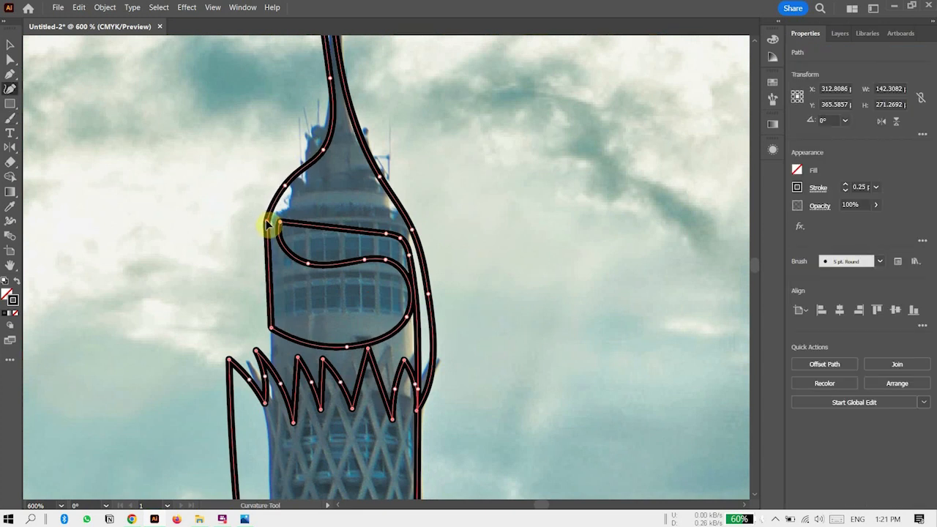
pyautogui.moveTo(307, 262); pyautogui.dragTo(283, 270)
pyautogui.moveTo(365, 260); pyautogui.dragTo(401, 271)
pyautogui.doubleClick(369, 267)
pyautogui.click(335, 265)
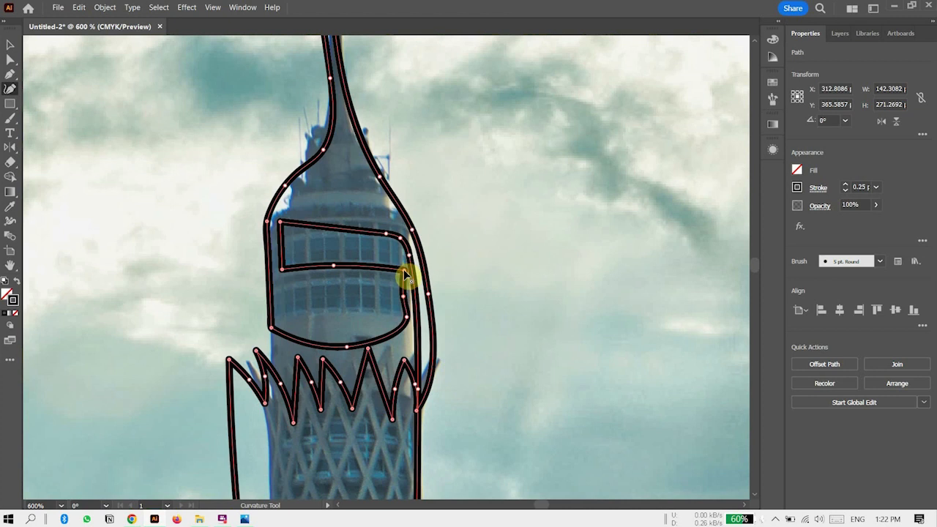
# Square off the lower window band's right corner and adjust the anchor points along the right side of the tower head.
pyautogui.moveTo(349, 343); pyautogui.dragTo(406, 336)
pyautogui.doubleClick(406, 319)
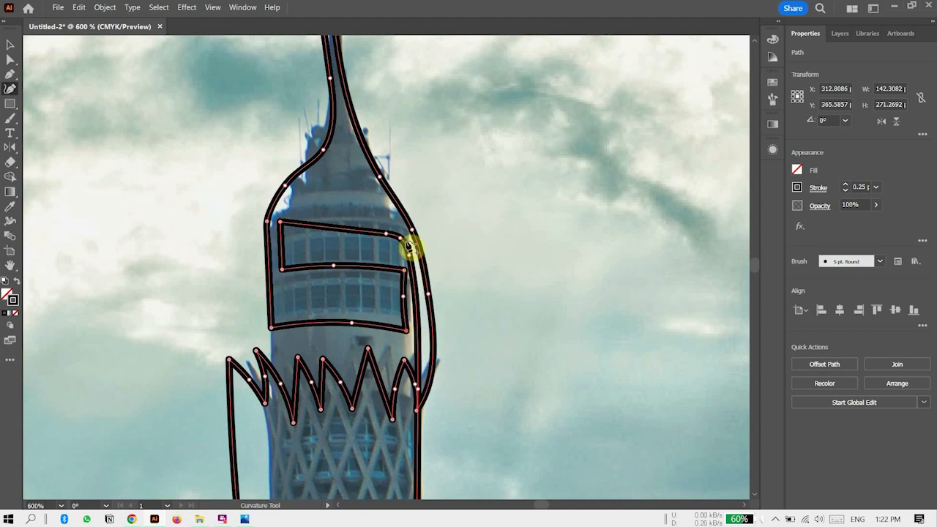
pyautogui.moveTo(410, 247); pyautogui.dragTo(406, 270)
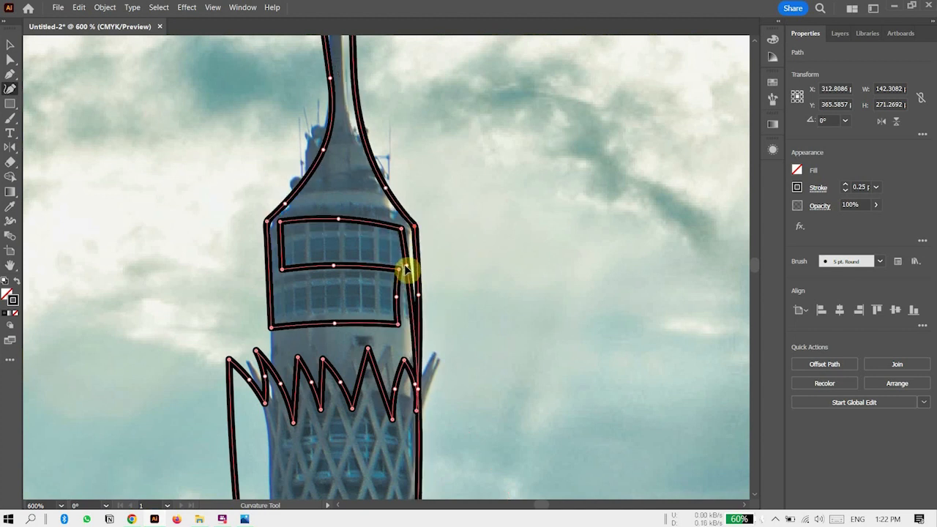
pyautogui.scroll(3, 324, 202)
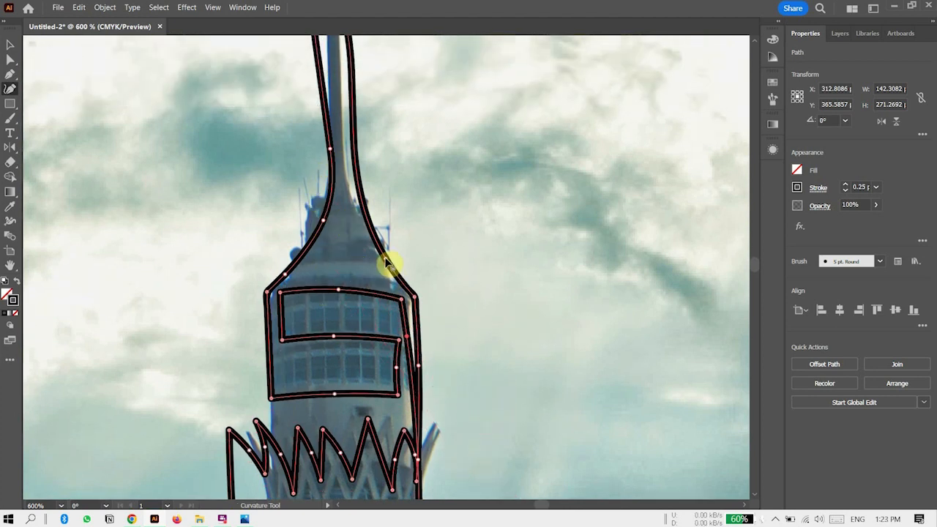
# Add an anchor point on the right slope above the tower head and pull the shaft's left edge inward toward the tower.
pyautogui.moveTo(387, 262); pyautogui.dragTo(389, 267)
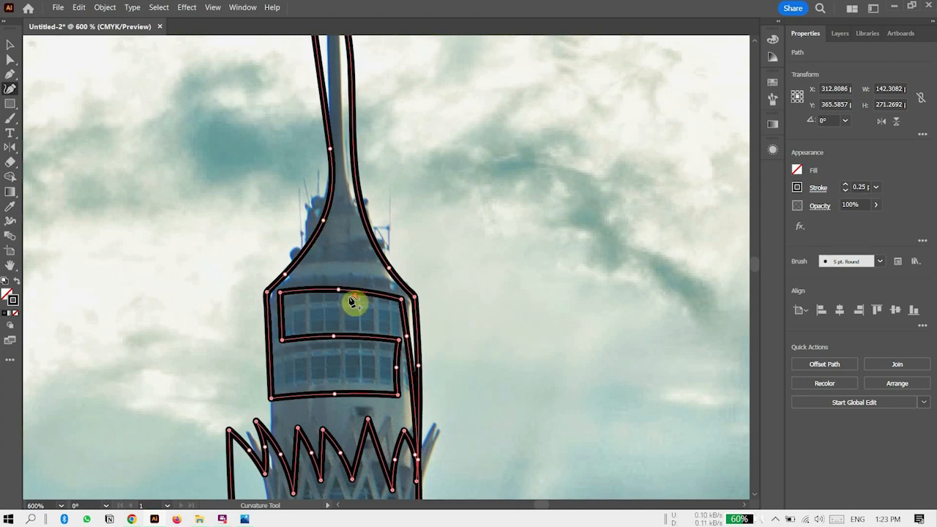
pyautogui.scroll(-10, 352, 303)
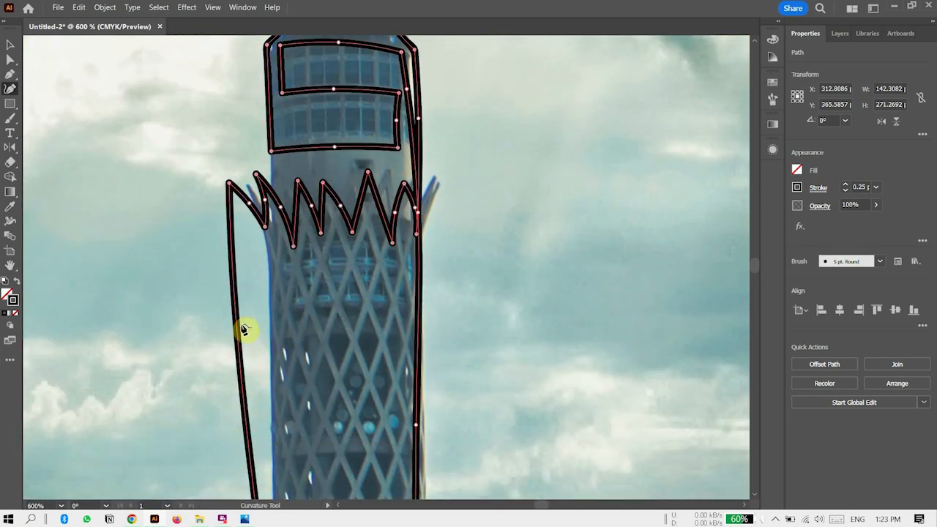
pyautogui.moveTo(245, 329); pyautogui.dragTo(264, 325)
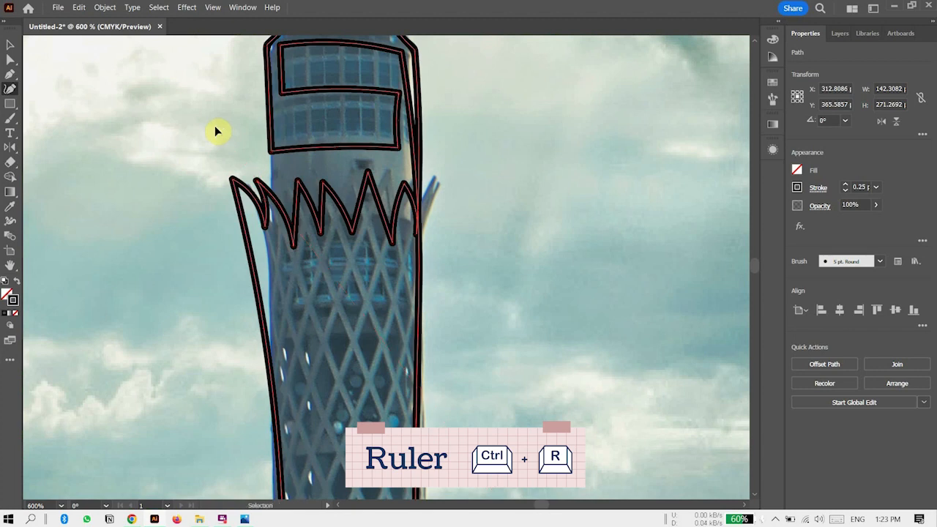
# Show the rulers and place a horizontal guide level with the tips of the crown's spikes.
pyautogui.hotkey('ctrl', 'r')
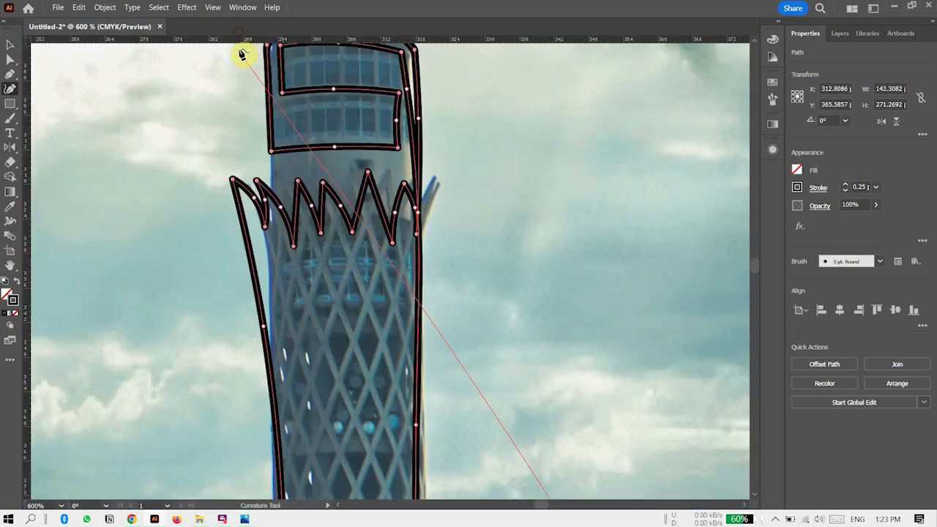
pyautogui.press('ctrl')
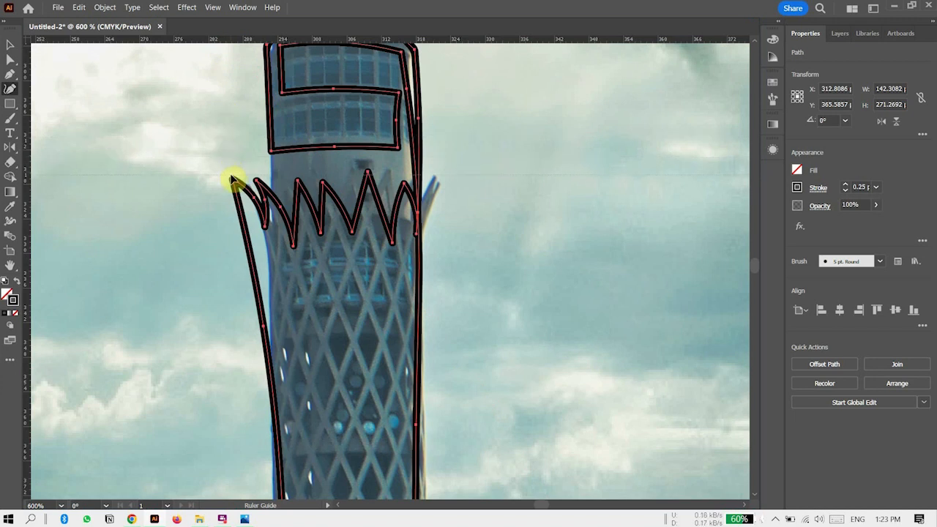
pyautogui.moveTo(231, 178); pyautogui.dragTo(234, 181)
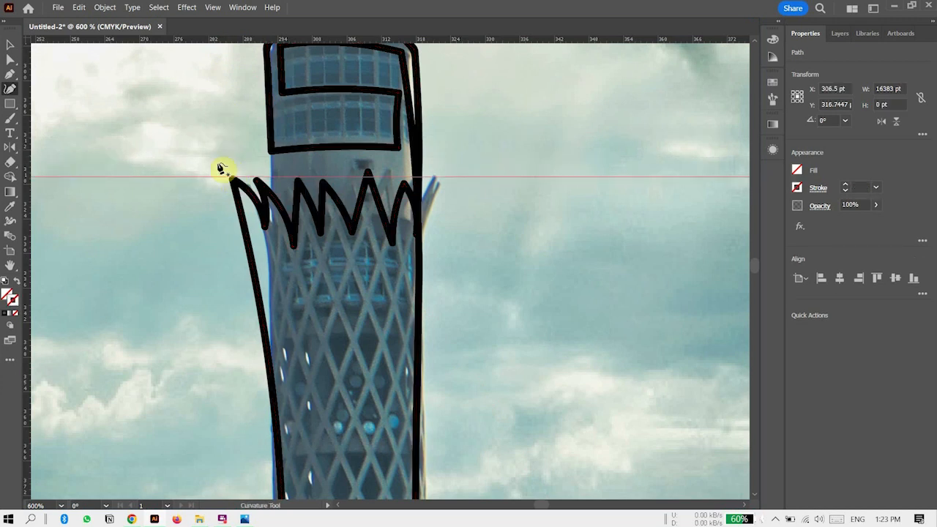
pyautogui.click(259, 233)
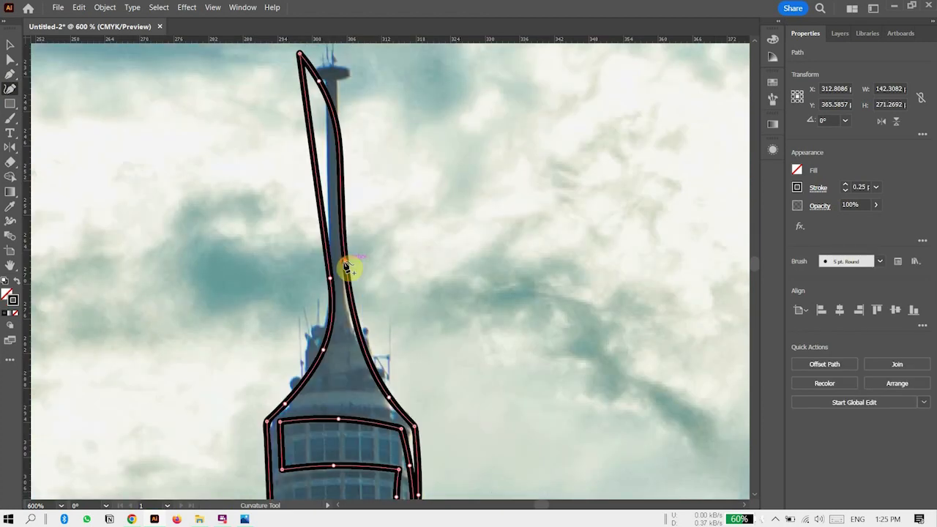
# Reshape the spire by moving its tip onto the mast top, forming the cap's right side, and fitting both edges to the photo.
pyautogui.click(346, 261)
pyautogui.scroll(2, 333, 146)
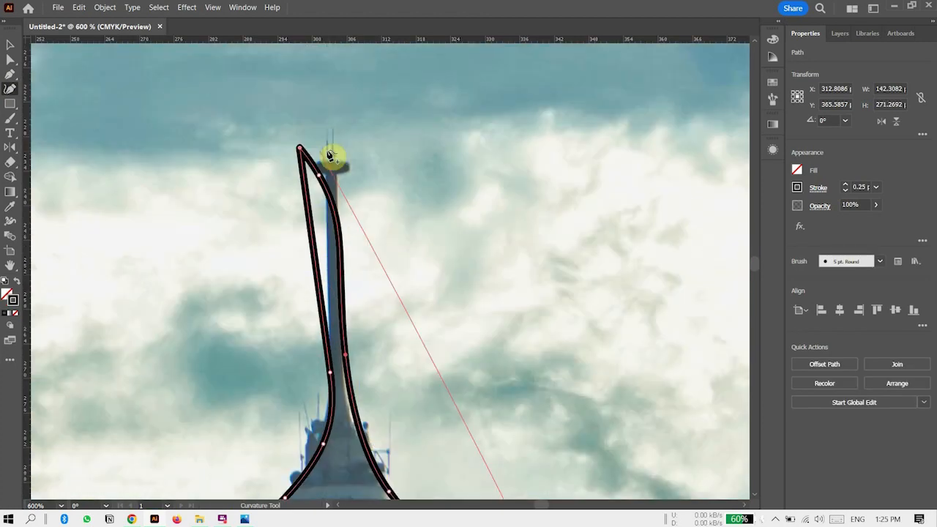
pyautogui.moveTo(300, 149); pyautogui.dragTo(343, 180)
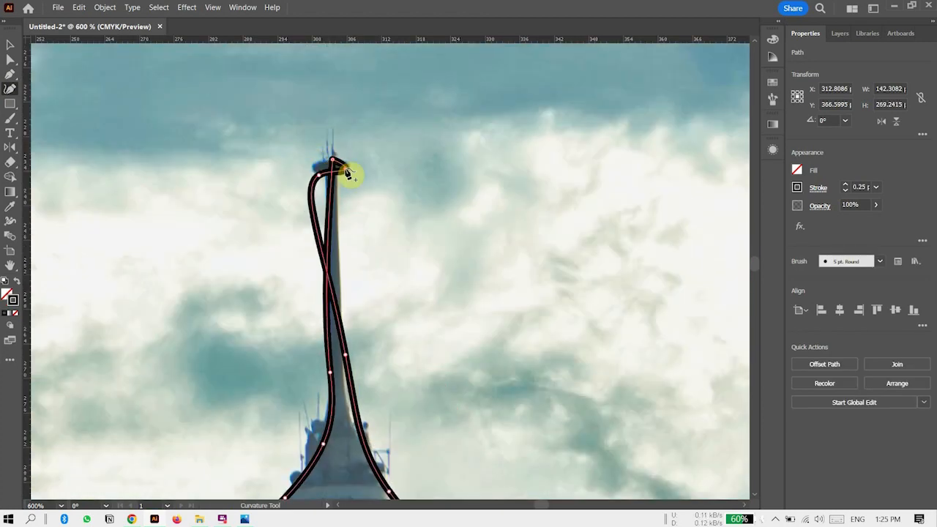
pyautogui.click(365, 446)
pyautogui.moveTo(345, 355); pyautogui.dragTo(346, 371)
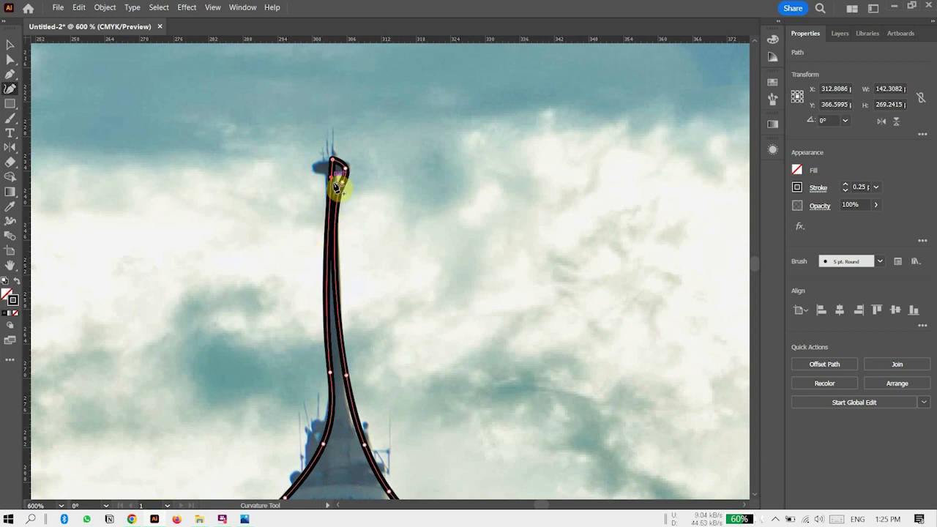
pyautogui.moveTo(338, 187)
pyautogui.mouseDown()
pyautogui.moveTo(341, 172)
pyautogui.moveTo(324, 178)
pyautogui.moveTo(344, 182)
pyautogui.moveTo(334, 165)
pyautogui.mouseUp()
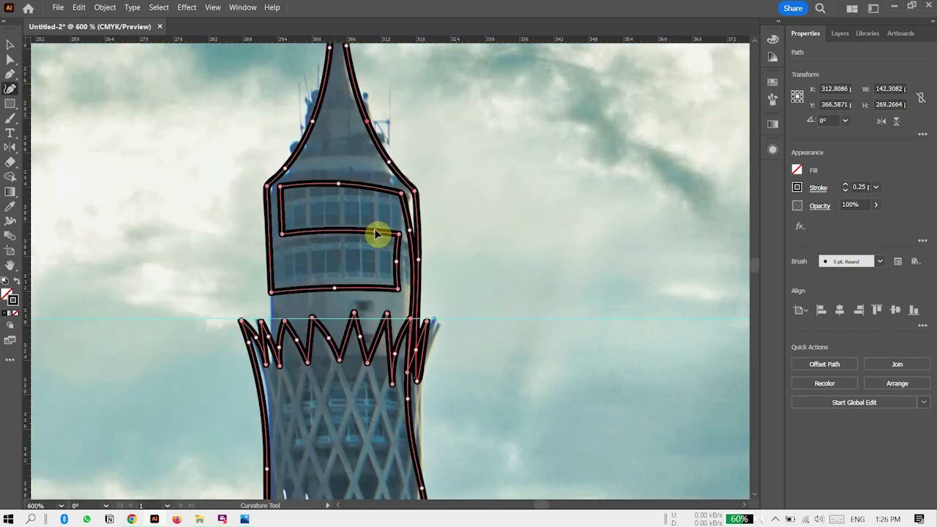
# Form square window notches in the lower band's top line and place horizontal guides along the notches' tops and bottoms.
pyautogui.click(375, 232)
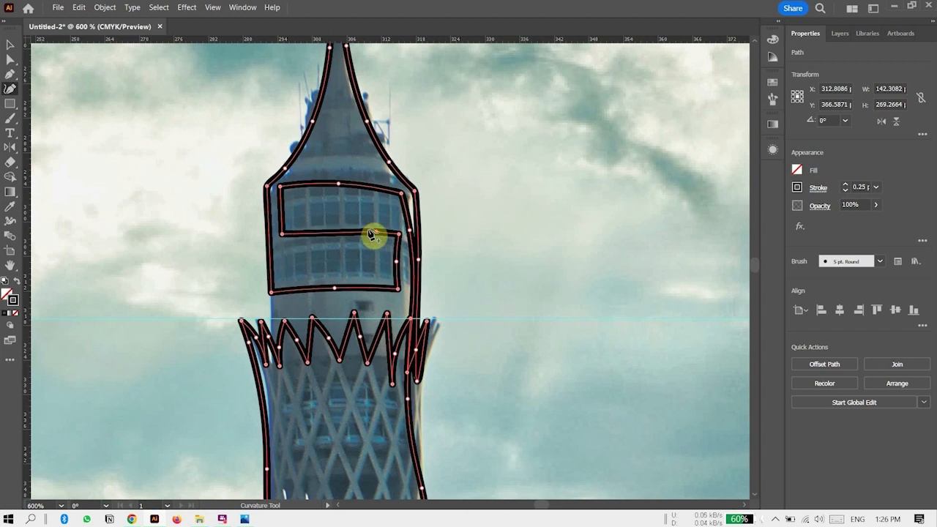
pyautogui.moveTo(353, 240); pyautogui.dragTo(310, 274)
pyautogui.doubleClick(348, 233)
pyautogui.hotkey('ctrl', 'z')
pyautogui.click(331, 232)
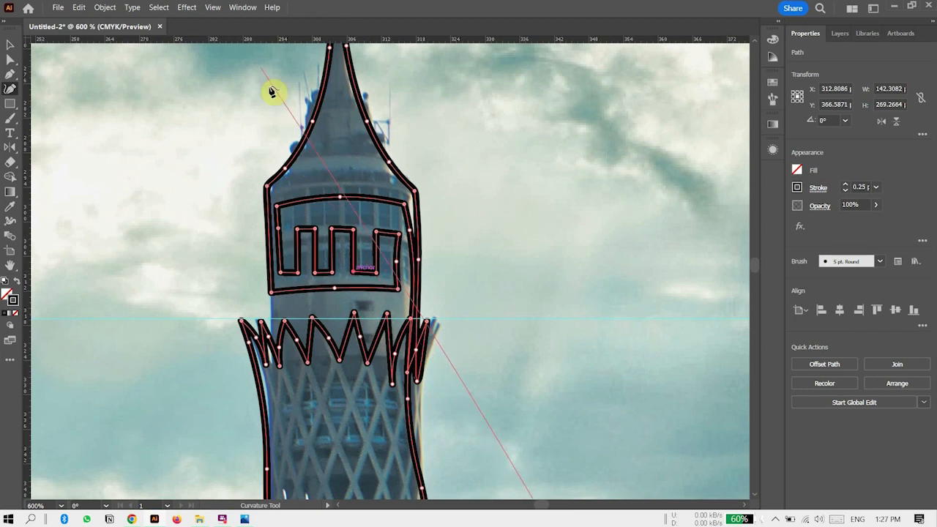
pyautogui.moveTo(234, 39); pyautogui.dragTo(234, 41)
pyautogui.moveTo(251, 232); pyautogui.dragTo(257, 276)
# Move the right base corner of the tower outline slightly down and outward among the trees.
pyautogui.hotkey('ctrl', '=')
pyautogui.hotkey('ctrl', '=')
pyautogui.hotkey('ctrl', '=')
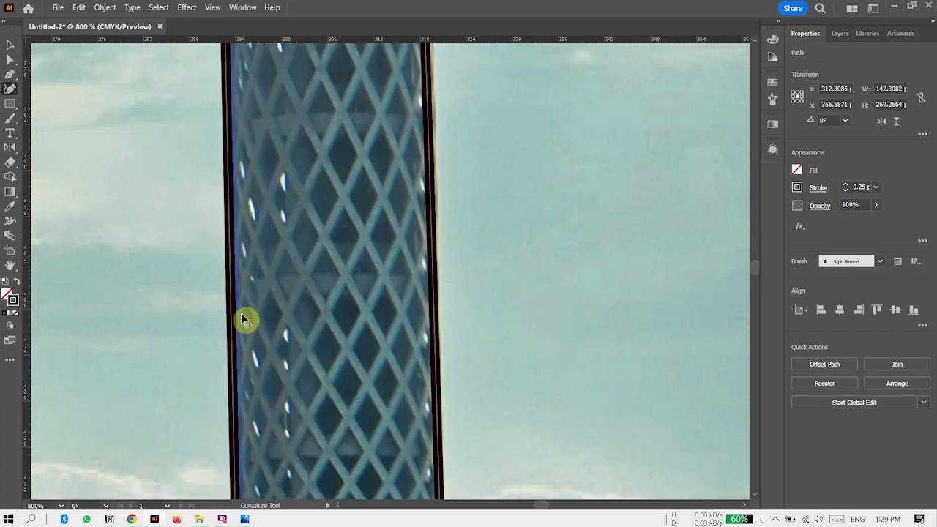
pyautogui.scroll(-5, 249, 311)
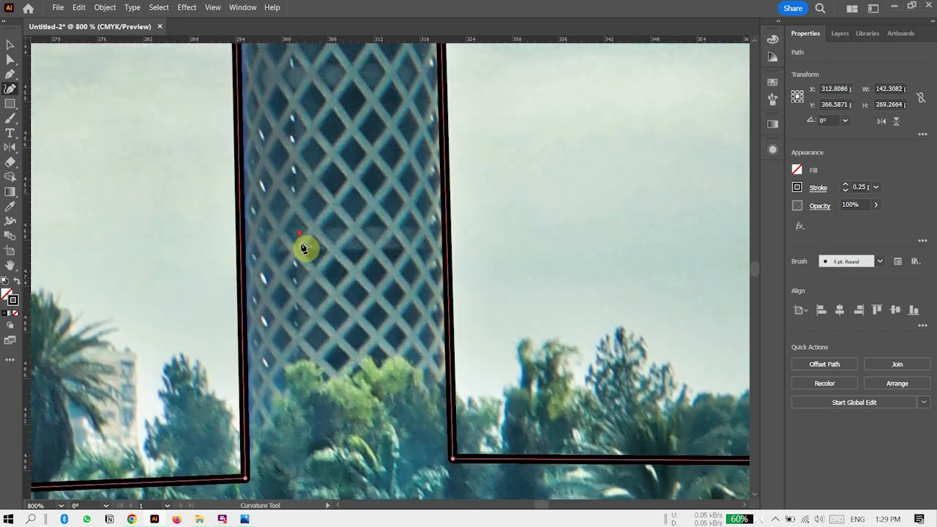
pyautogui.scroll(-2, 304, 249)
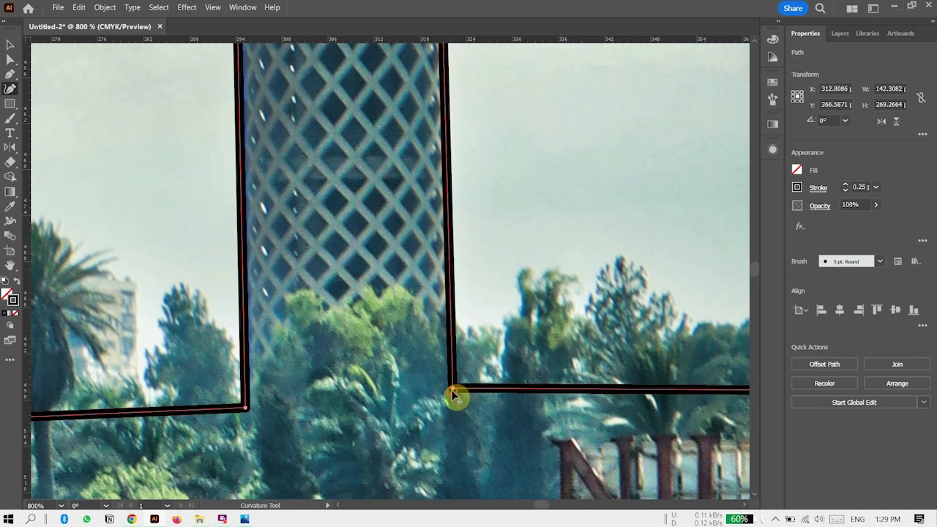
pyautogui.moveTo(453, 391); pyautogui.dragTo(459, 410)
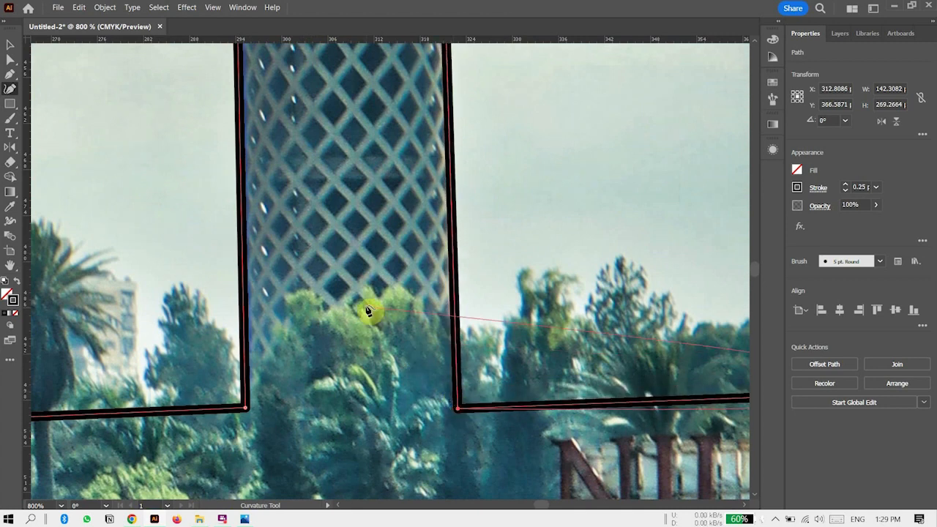
# Examine the traced outline along the shaft and crown against the reference photo.
pyautogui.hotkey('ctrl', '-')
pyautogui.hotkey('ctrl', '-')
pyautogui.hotkey('ctrl', '-')
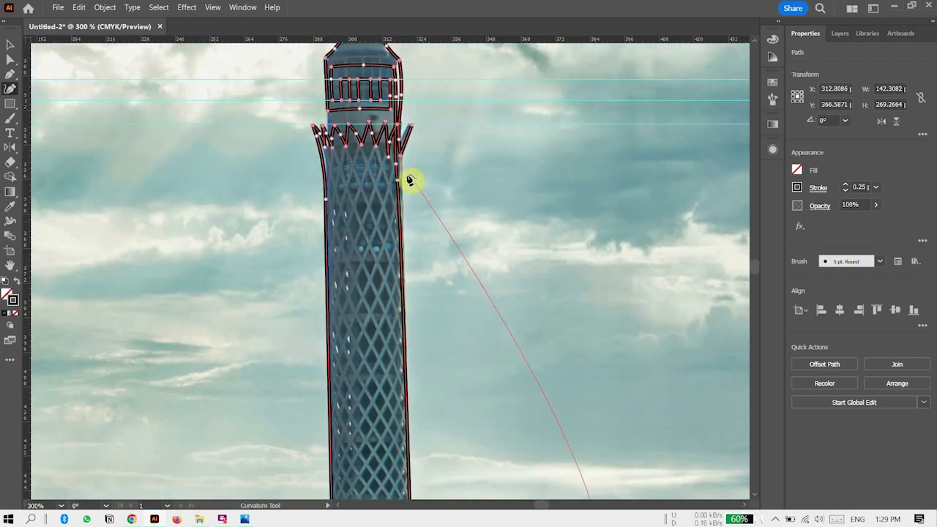
pyautogui.hotkey('ctrl', '+')
pyautogui.hotkey('ctrl', '+')
pyautogui.hotkey('ctrl', '+')
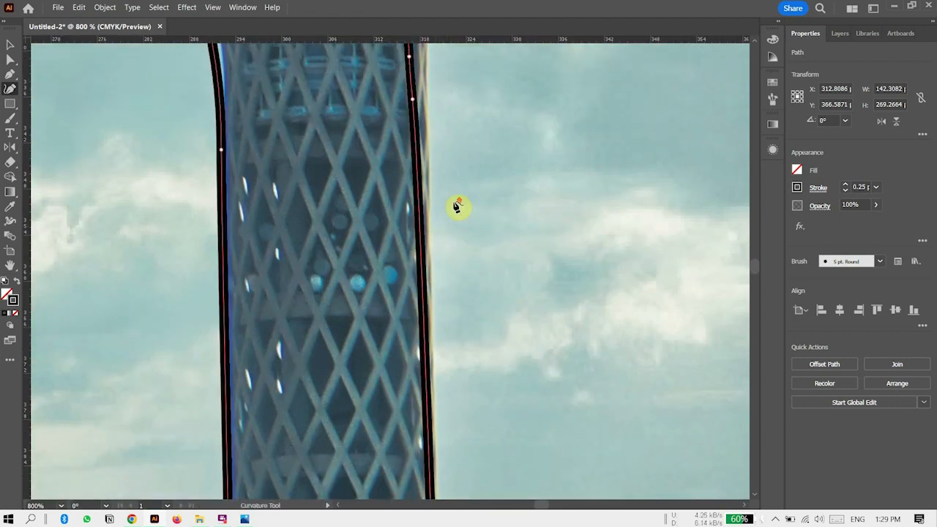
pyautogui.scroll(4, 458, 207)
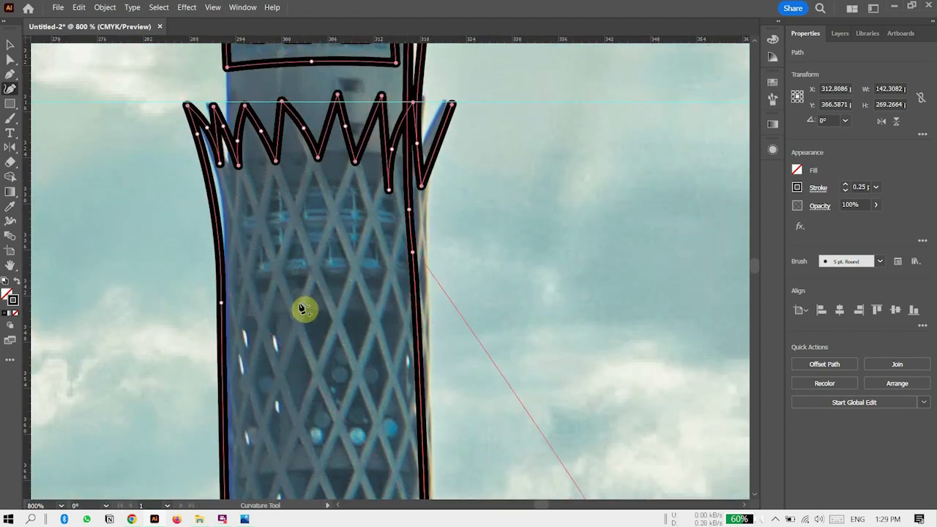
pyautogui.hotkey('ctrl', '0')
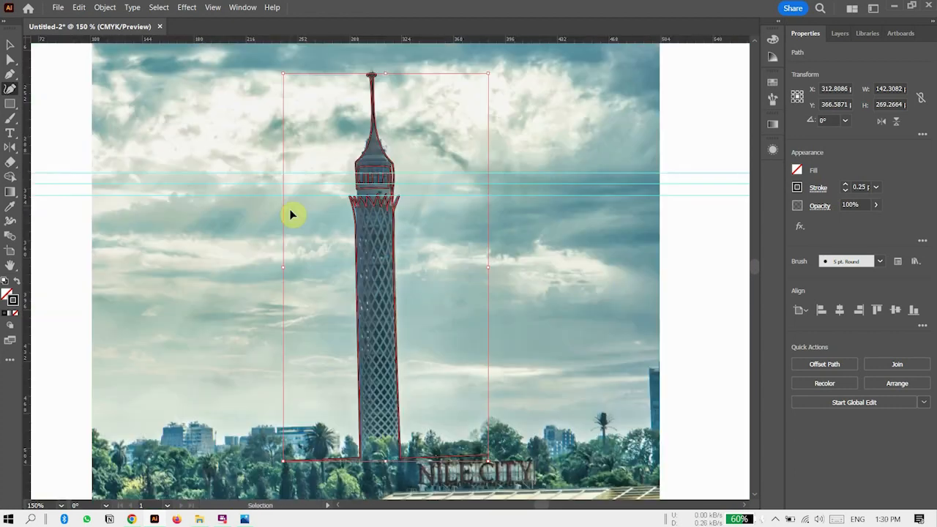
# Adjust the crown's zigzag anchor points so the spikes are more even and their tips sit near the guide.
pyautogui.click(836, 34)
pyautogui.scroll(4, 388, 210)
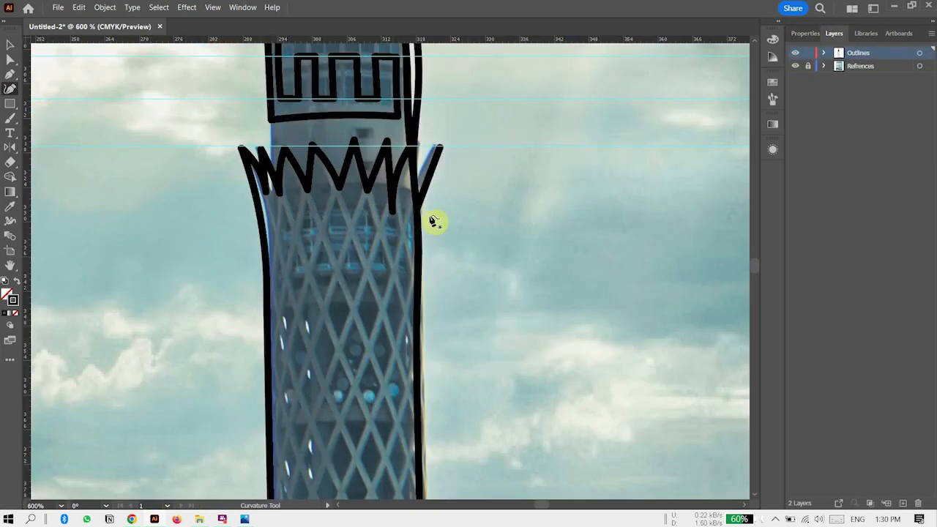
pyautogui.click(395, 211)
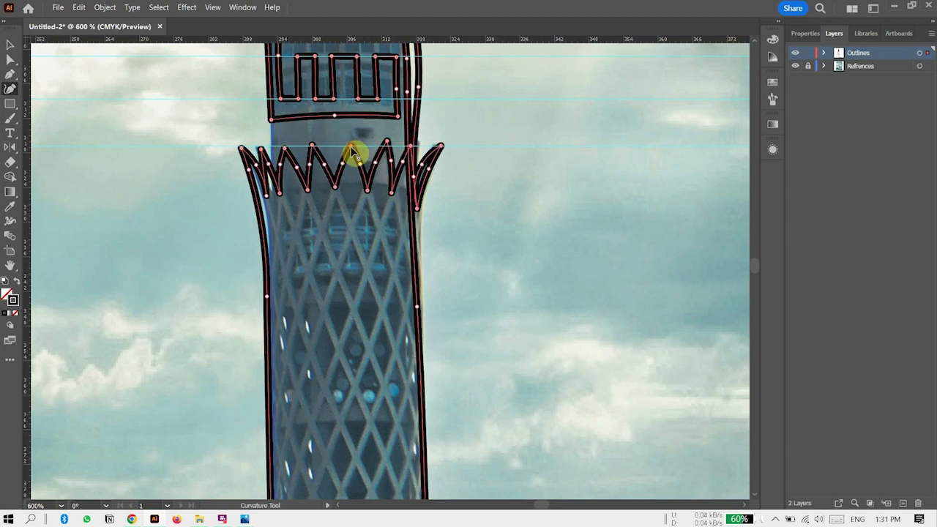
pyautogui.click(409, 147)
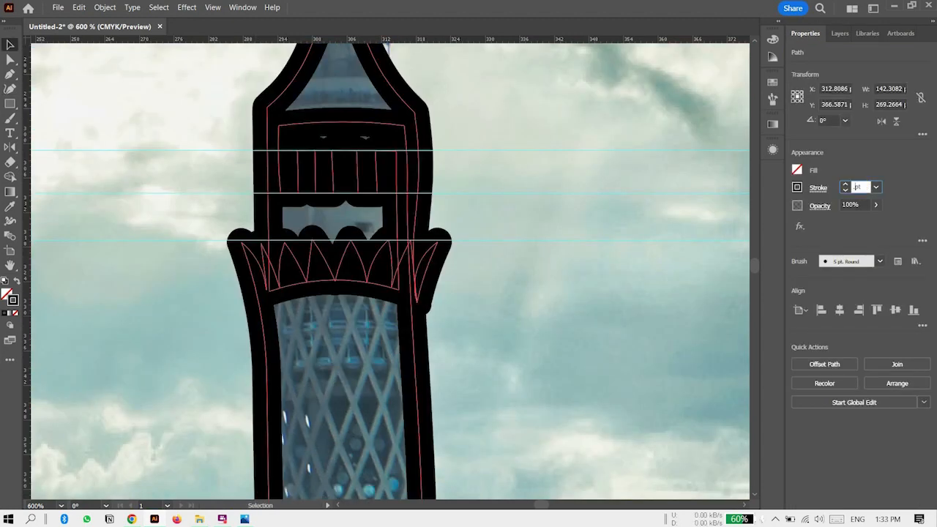
# Set the path's stroke weight to 0.15 pt and straighten the line beside the crown's rightmost spike with the Curvature tool.
pyautogui.press('Return')
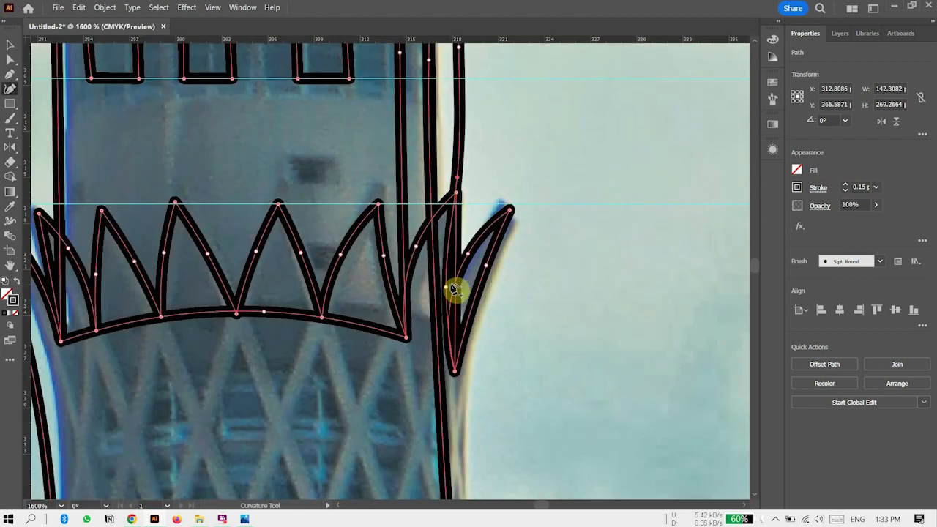
pyautogui.moveTo(446, 286); pyautogui.dragTo(455, 276)
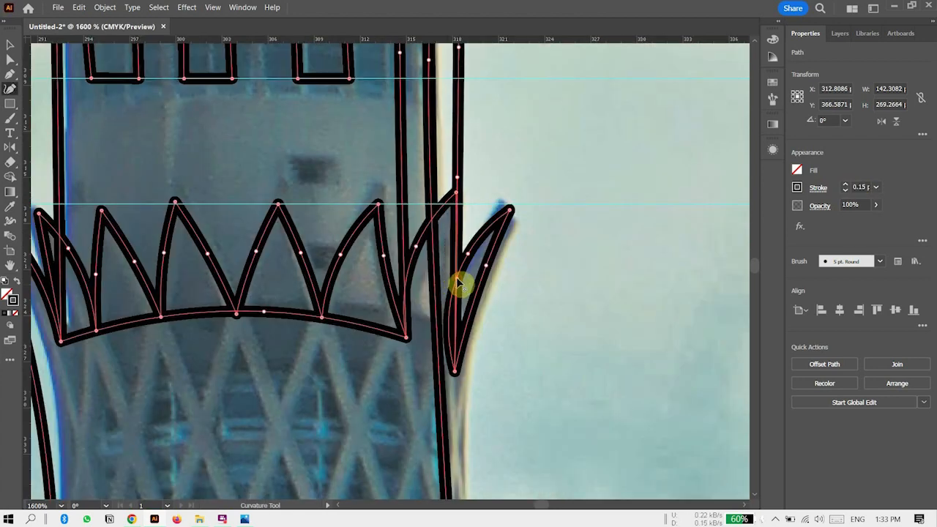
pyautogui.moveTo(452, 324); pyautogui.dragTo(462, 322)
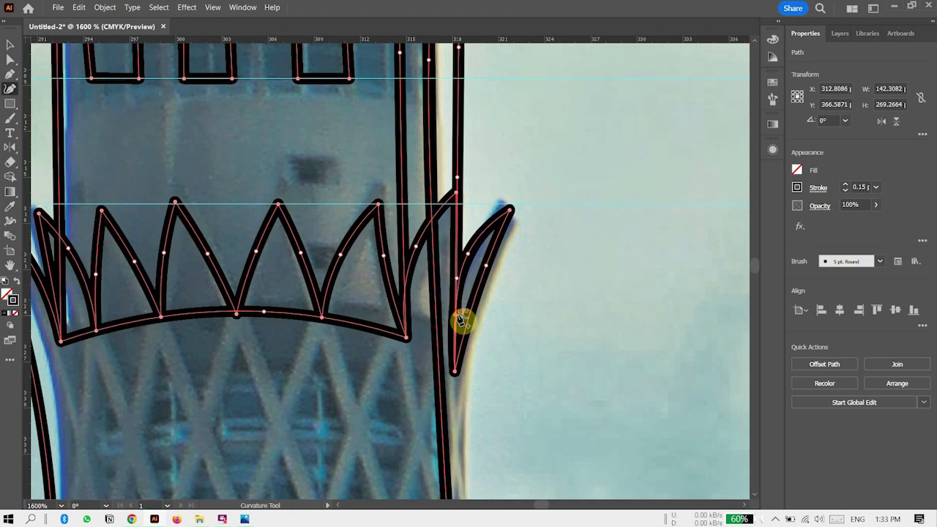
pyautogui.press('h')
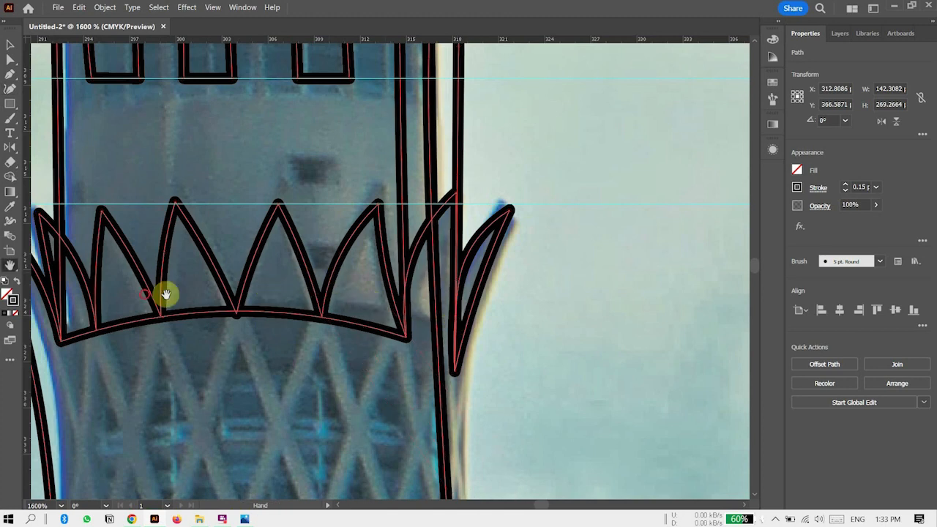
pyautogui.moveTo(166, 294); pyautogui.dragTo(344, 314)
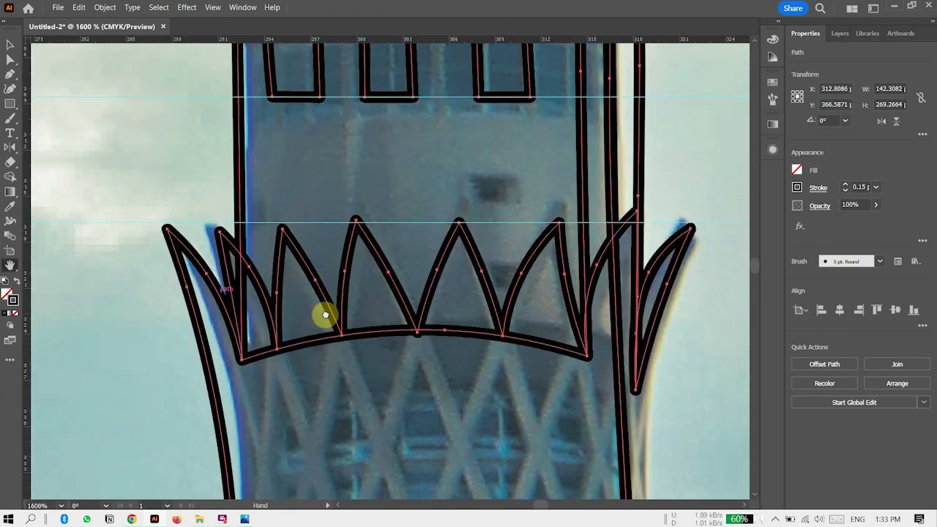
pyautogui.click(10, 87)
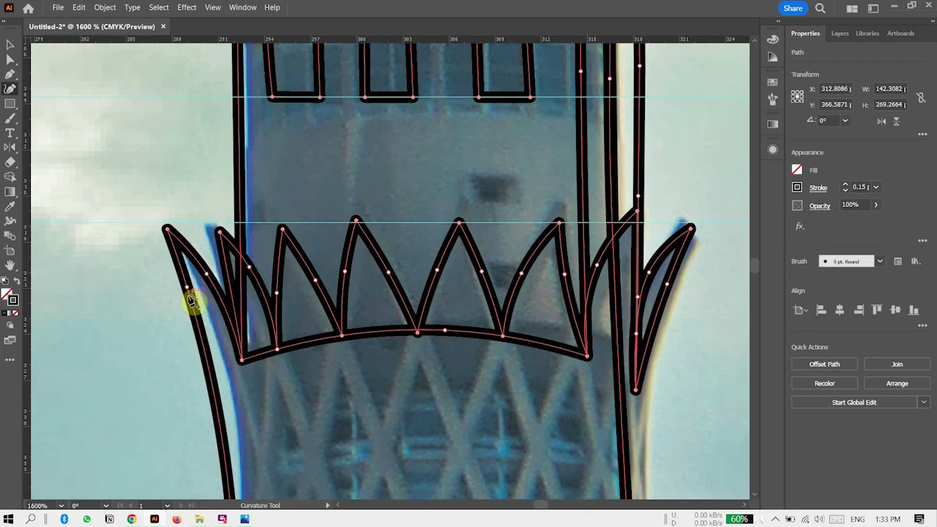
# Hide the Refrences layer and delete the horizontal guides around the tower head.
pyautogui.hotkey('ctrl', '0')
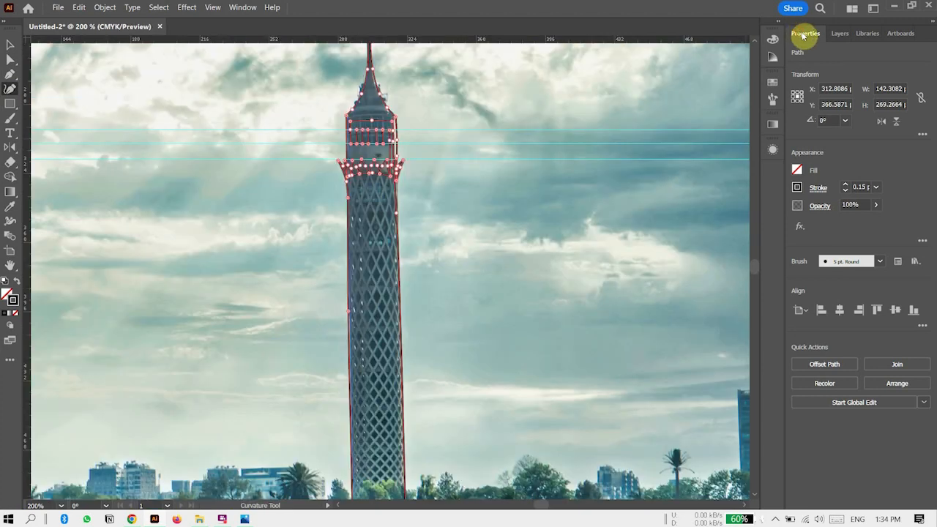
pyautogui.click(839, 33)
pyautogui.click(795, 66)
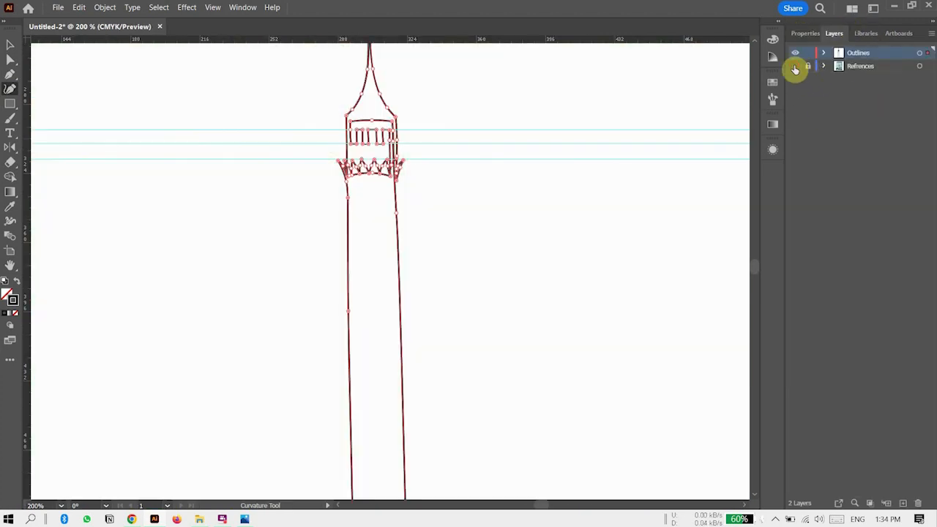
pyautogui.press('v')
pyautogui.moveTo(180, 130); pyautogui.dragTo(190, 188)
pyautogui.press('Delete')
pyautogui.scroll(2, 279, 174)
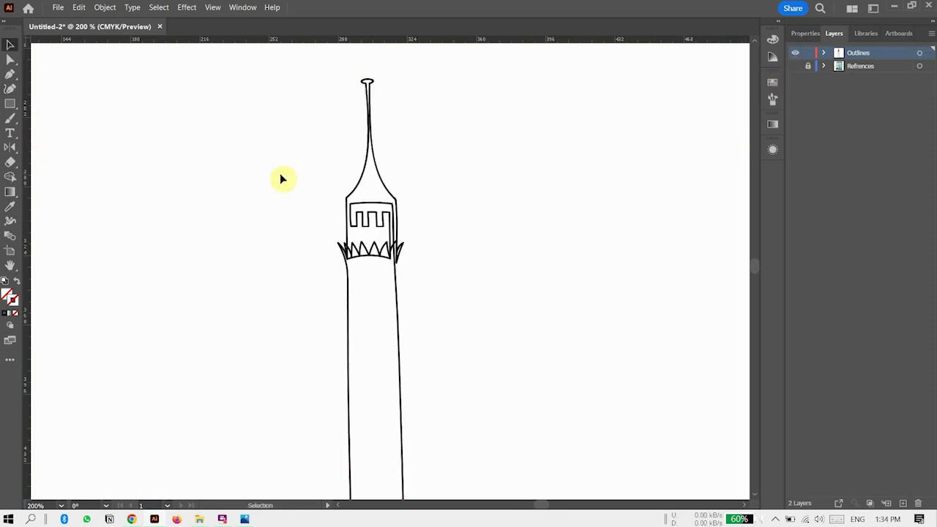
pyautogui.scroll(5, 281, 179)
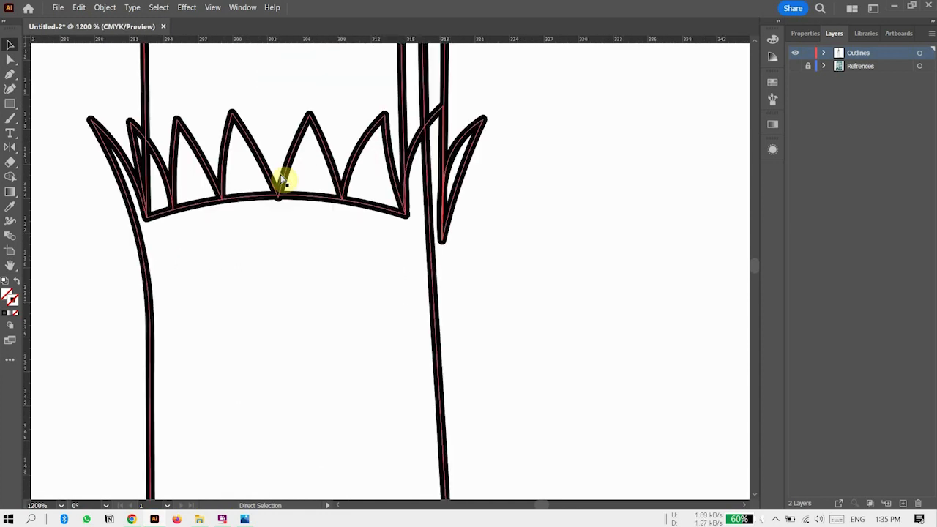
pyautogui.scroll(-1, 283, 181)
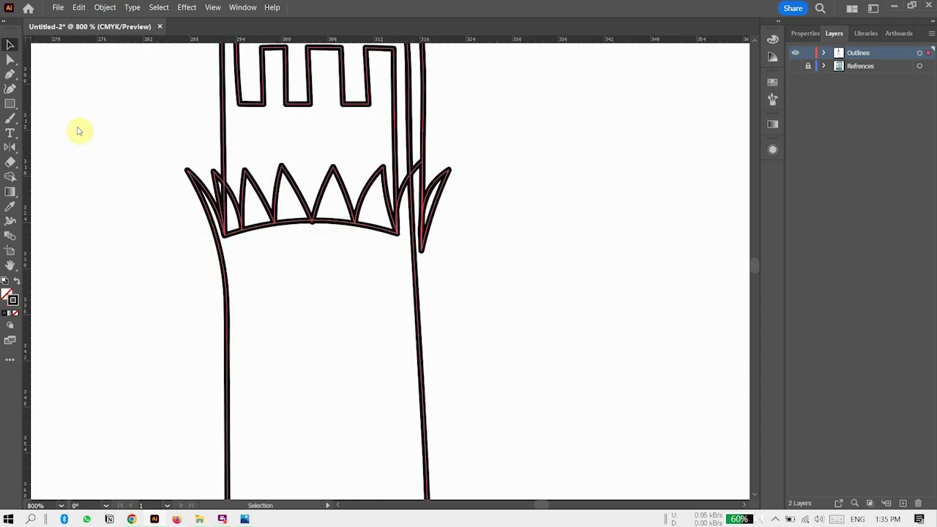
# Show the Refrences layer again and ready the Pen tool for drawing on the tower's shaft.
pyautogui.click(10, 89)
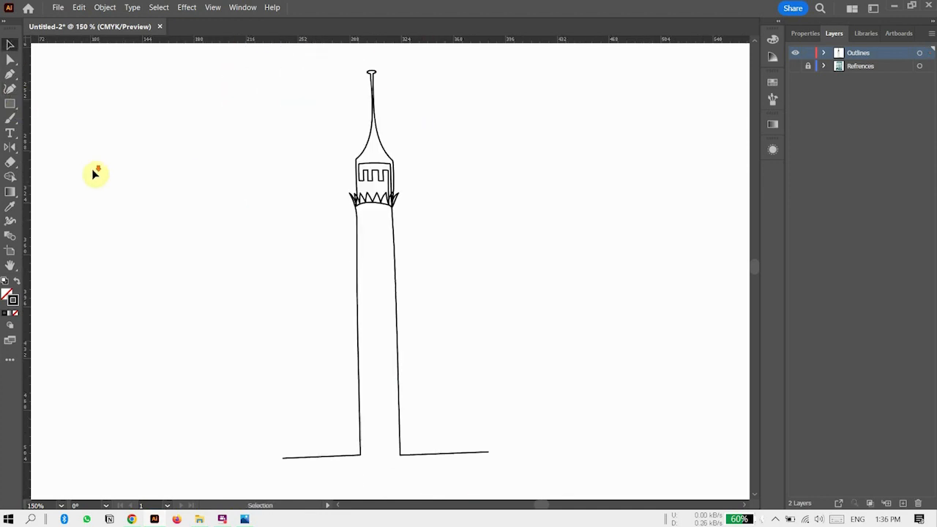
pyautogui.scroll(-2, 113, 196)
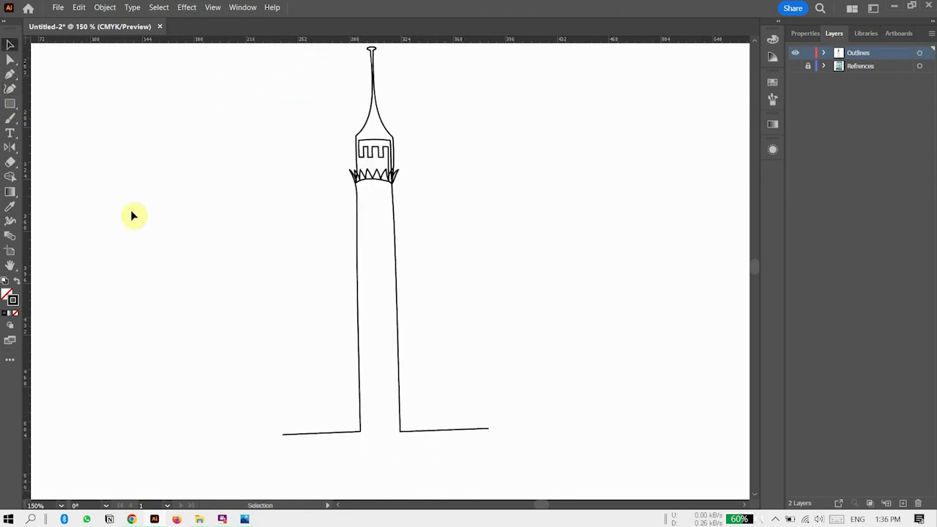
pyautogui.scroll(-1, 134, 216)
pyautogui.click(796, 68)
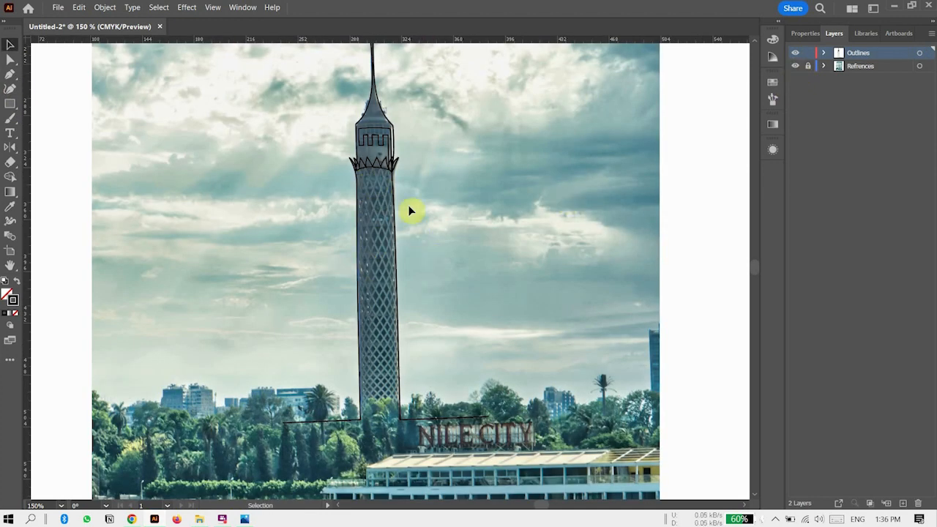
pyautogui.click(374, 278)
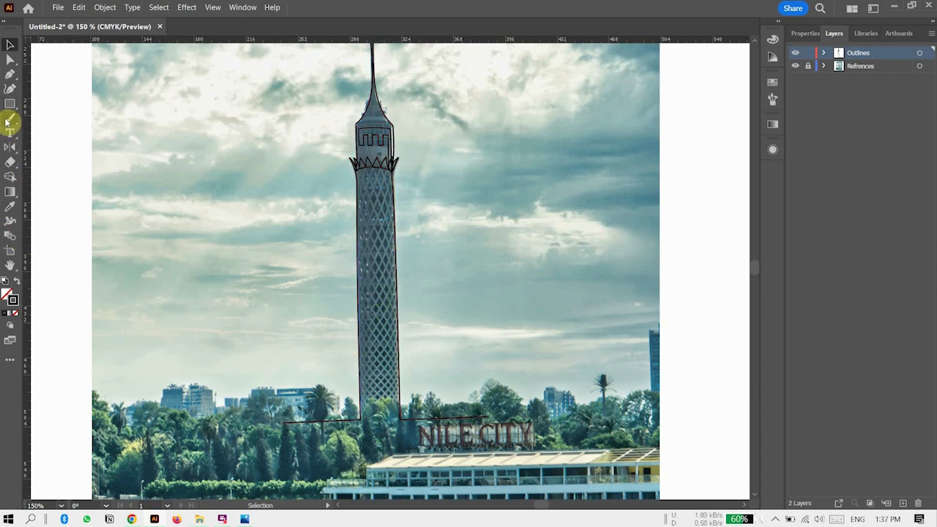
pyautogui.click(10, 74)
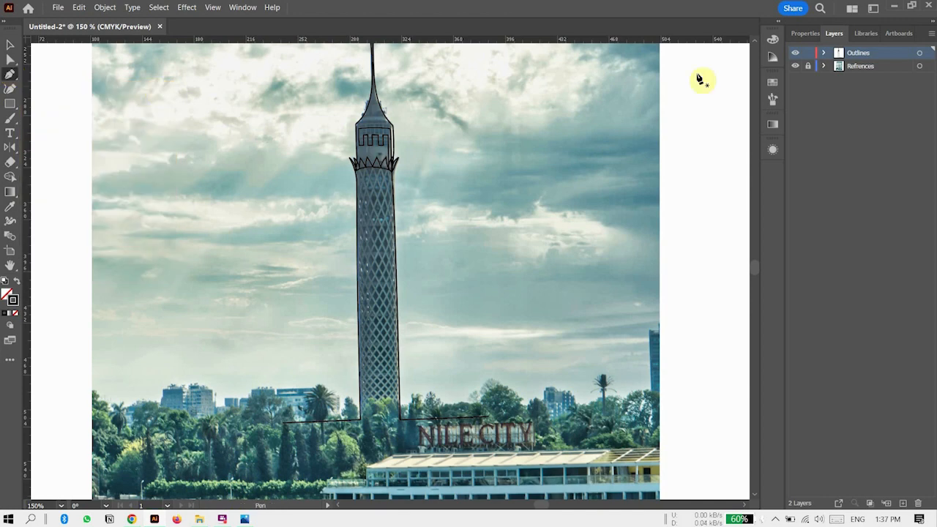
pyautogui.hotkey('ctrl', '=')
pyautogui.hotkey('ctrl', '=')
pyautogui.hotkey('ctrl', '=')
pyautogui.hotkey('ctrl', '=')
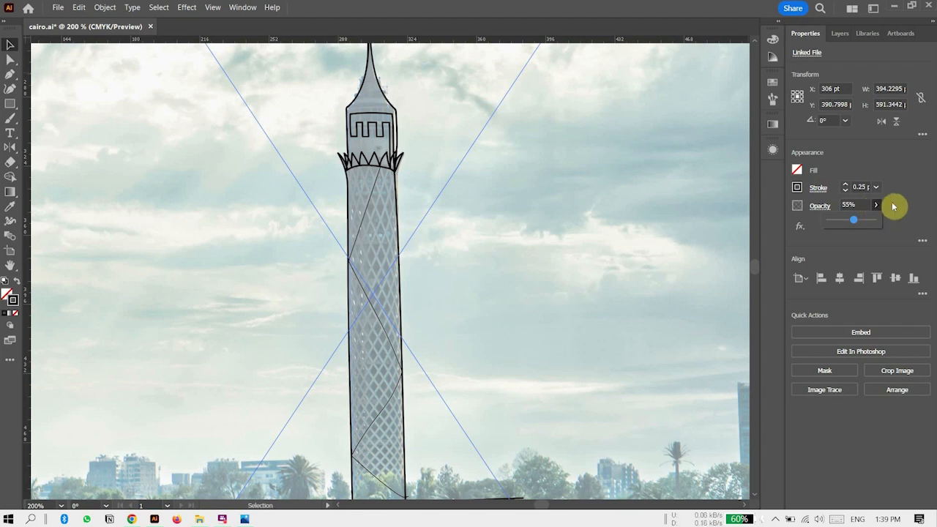
# Lock the Refrences layer that holds the faded tower photo.
pyautogui.click(836, 36)
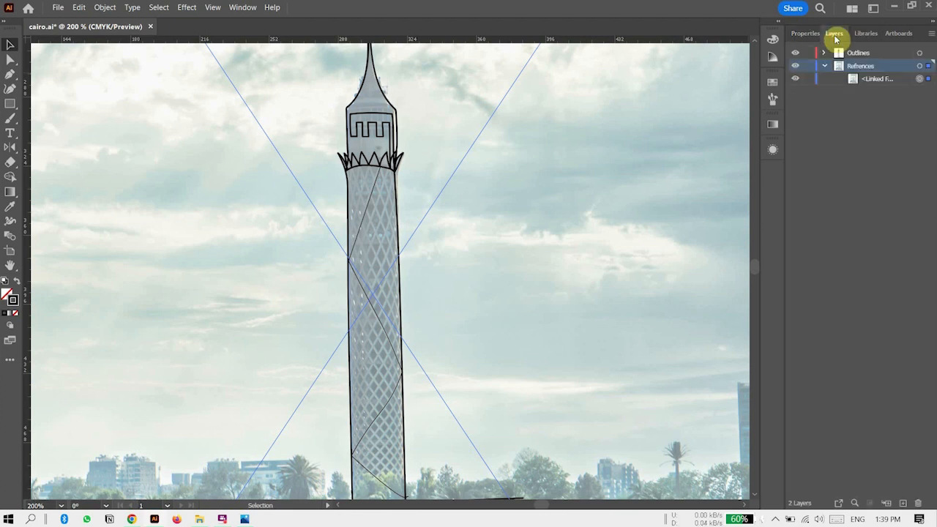
pyautogui.click(805, 68)
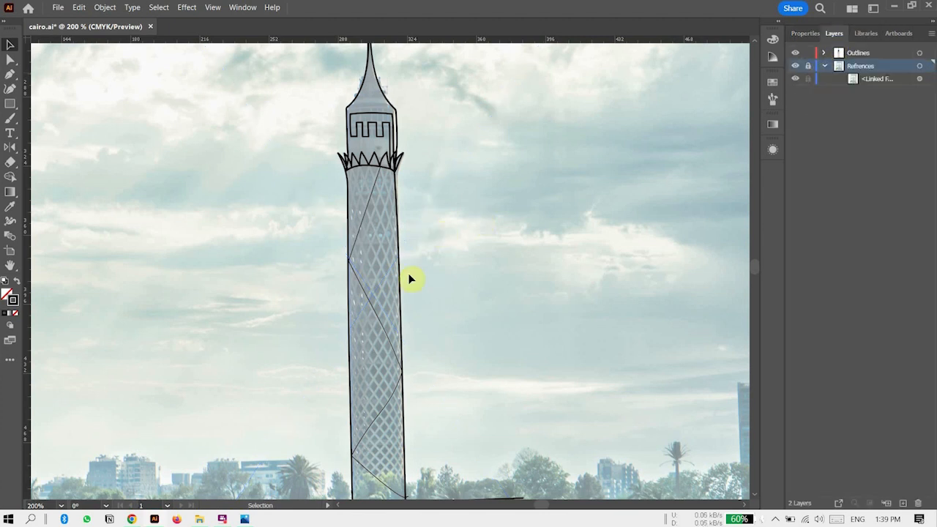
pyautogui.scroll(-2, 407, 284)
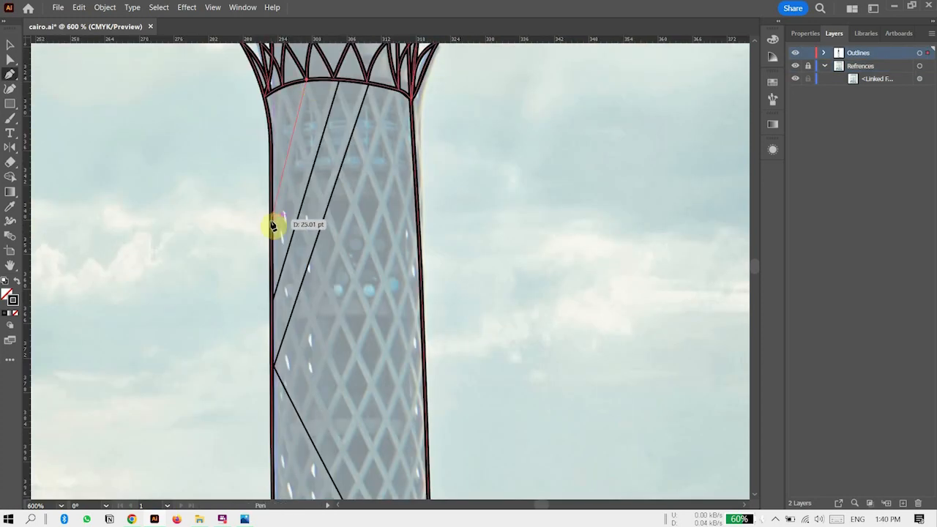
# Draw parallel diagonal lattice lines with the Pen tool from the crown's base down to the shaft's left edge.
pyautogui.click(273, 216)
pyautogui.press('Escape')
pyautogui.click(282, 86)
pyautogui.click(271, 144)
pyautogui.press('Escape')
pyautogui.click(397, 92)
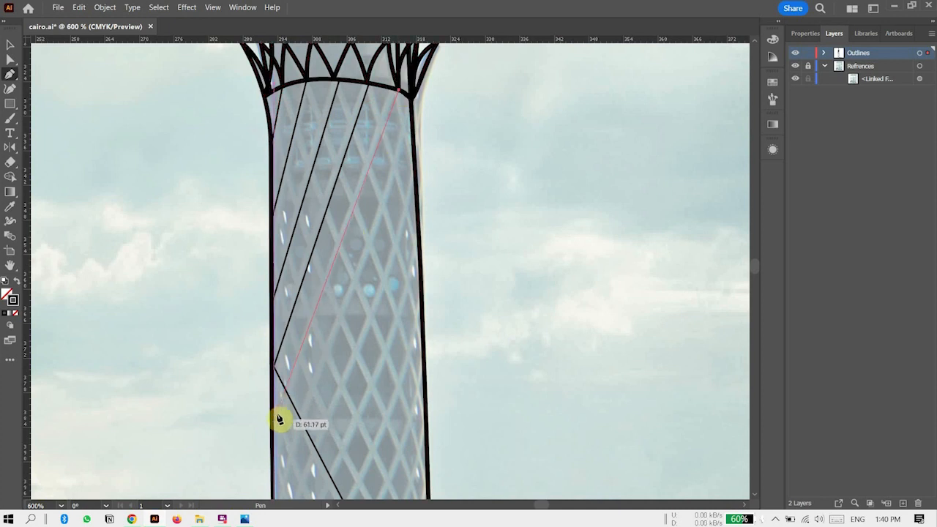
pyautogui.click(274, 423)
pyautogui.press('Escape')
# Continue the lattice with three diagonals from the shaft's right edge down to its left edge, curving the lowest one.
pyautogui.click(411, 109)
pyautogui.scroll(-1, 276, 470)
pyautogui.click(274, 469)
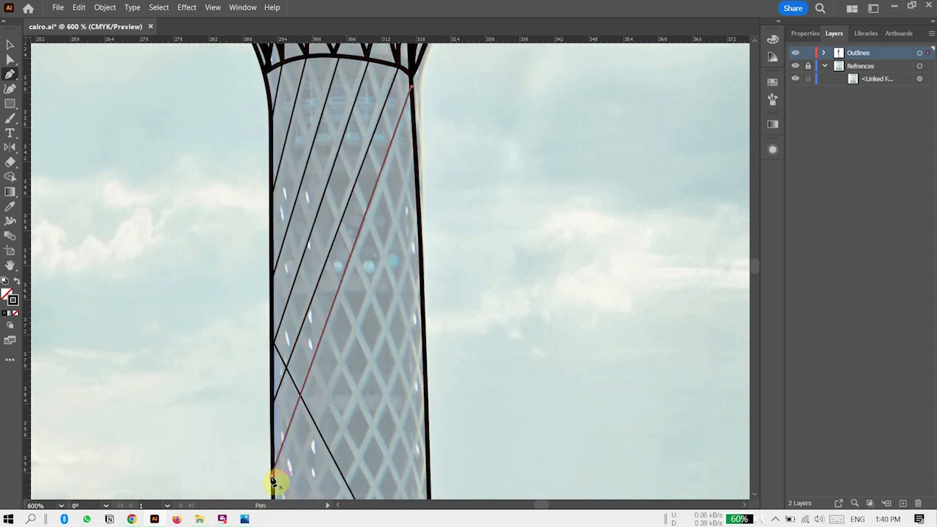
pyautogui.press('Escape')
pyautogui.click(415, 155)
pyautogui.scroll(-2, 343, 384)
pyautogui.click(272, 479)
pyautogui.press('Escape')
pyautogui.click(417, 165)
pyautogui.scroll(-3, 344, 315)
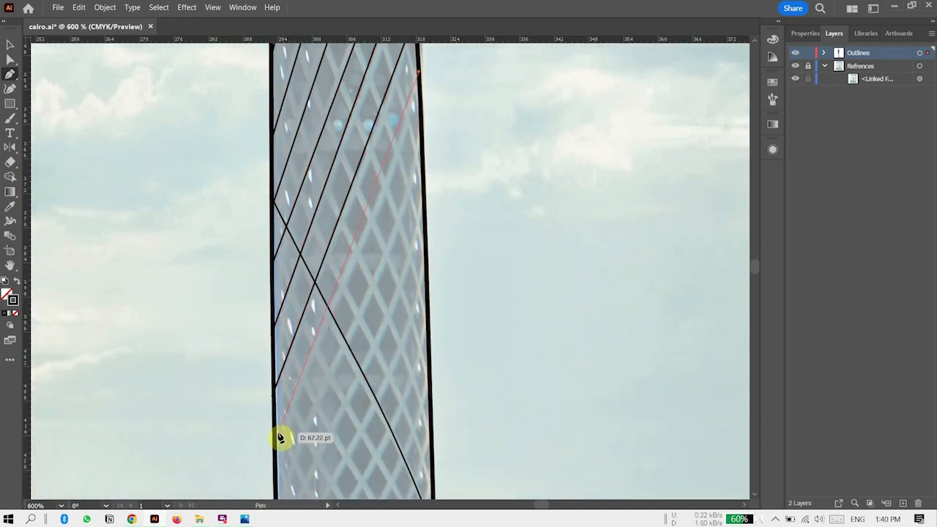
pyautogui.scroll(-3, 257, 428)
pyautogui.moveTo(274, 435); pyautogui.dragTo(240, 398)
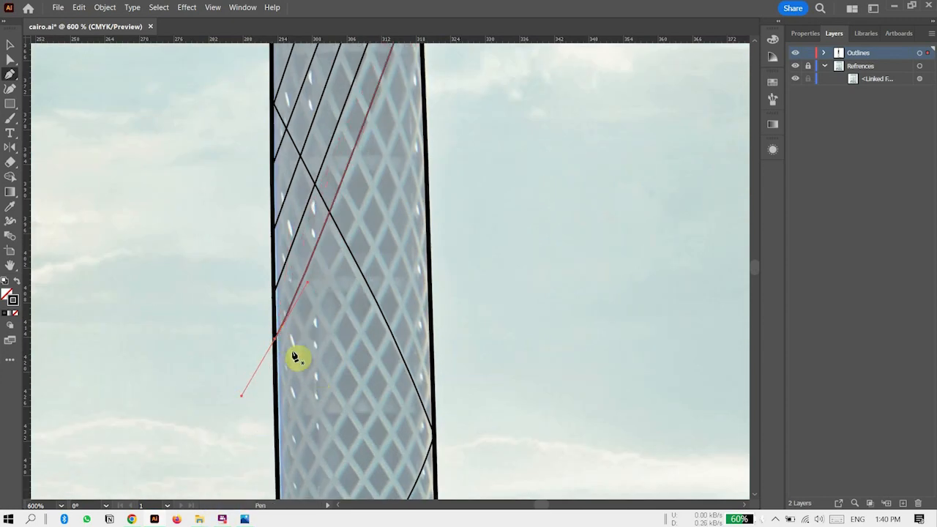
pyautogui.press('Escape')
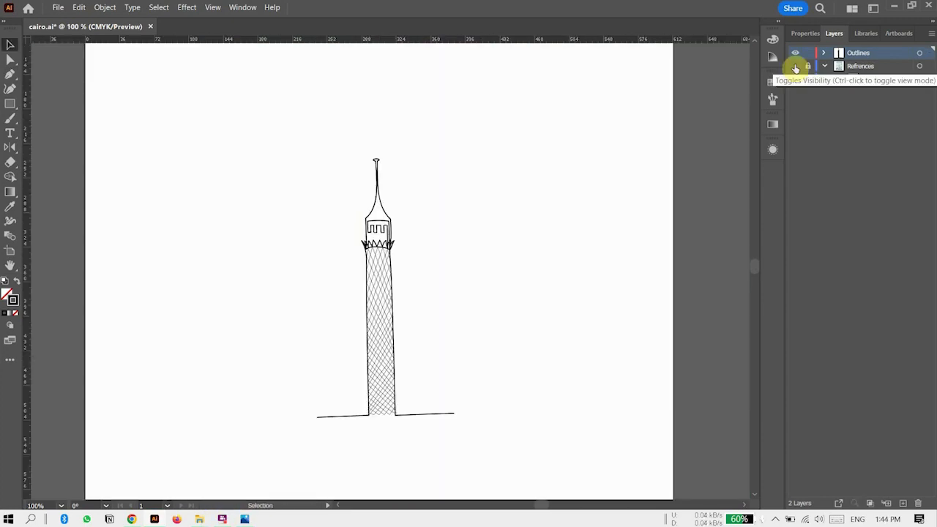
# Compare the finished lattice drawing with the tower photo by briefly showing the Refrences layer.
pyautogui.click(793, 66)
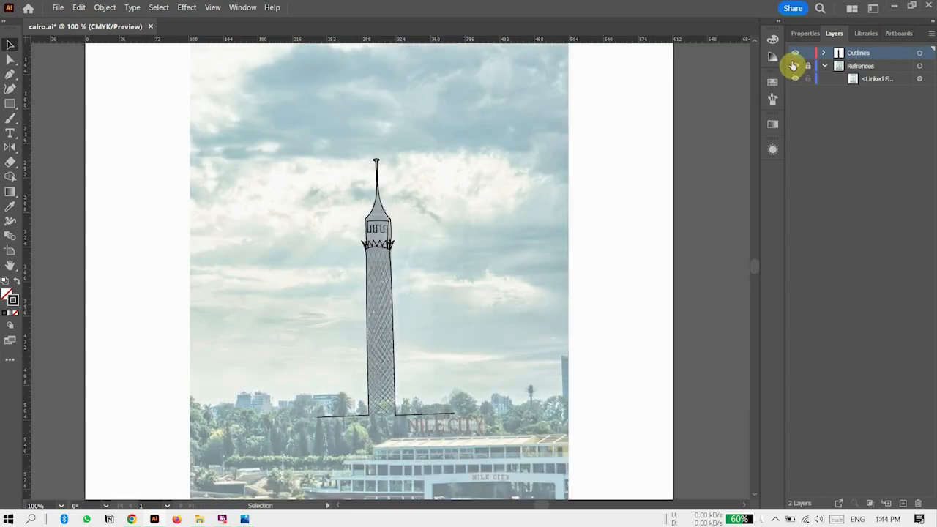
pyautogui.click(792, 66)
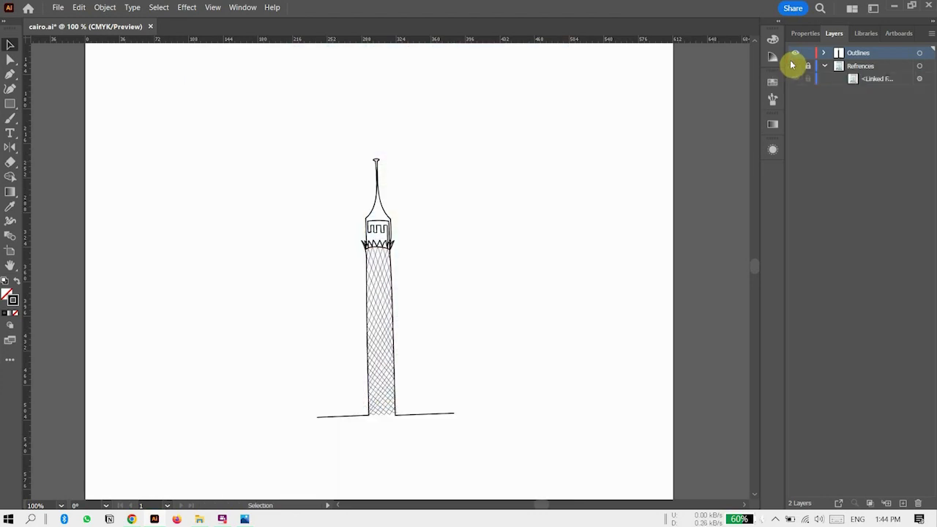
# Stretch the detached lattice diagonal in the upper shaft so its end meets the left edge line.
pyautogui.hotkey('ctrl', '+')
pyautogui.hotkey('ctrl', '+')
pyautogui.hotkey('ctrl', '+')
pyautogui.hotkey('ctrl', '+')
pyautogui.hotkey('ctrl', '+')
pyautogui.scroll(-5, 719, 159)
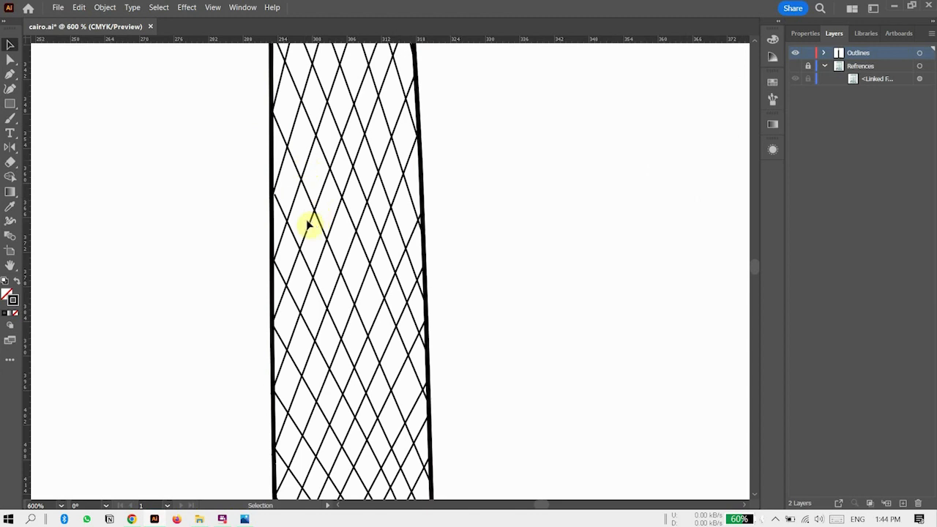
pyautogui.click(282, 210)
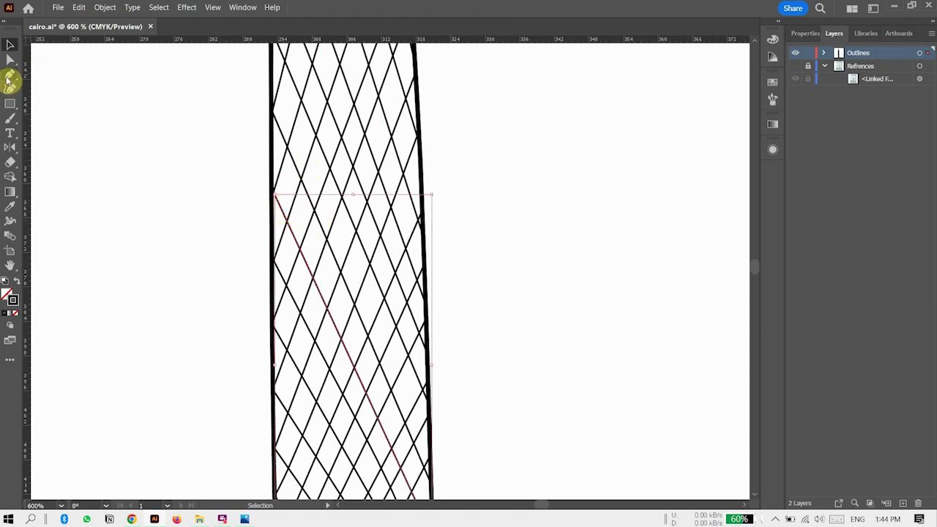
pyautogui.moveTo(272, 195); pyautogui.dragTo(272, 192)
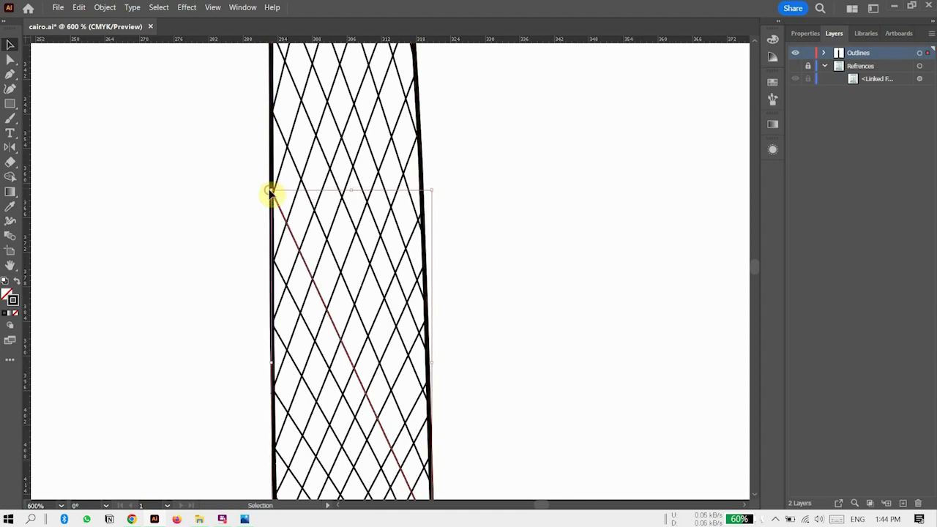
# Adjust the lattice paths lower down the shaft so their stray ends meet the shaft's edges.
pyautogui.scroll(-3, 278, 207)
pyautogui.scroll(-10, 285, 208)
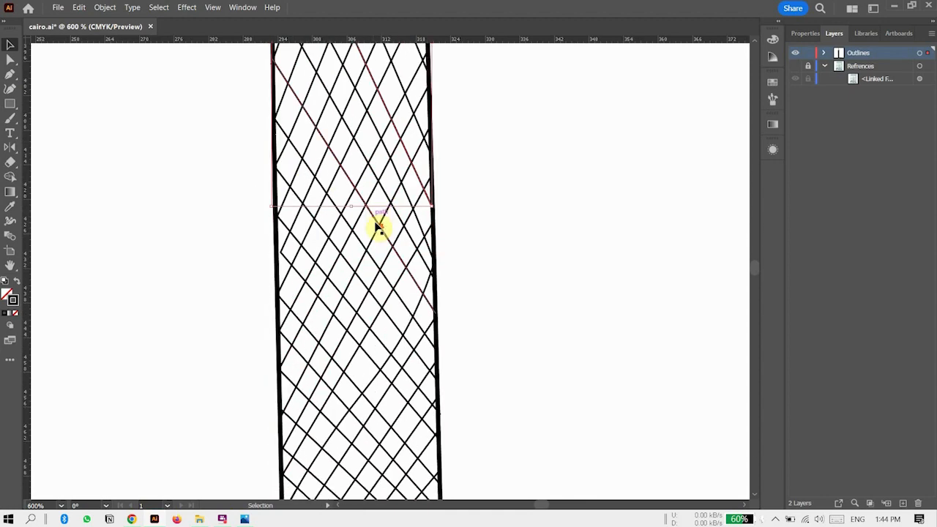
pyautogui.moveTo(282, 209); pyautogui.dragTo(268, 368)
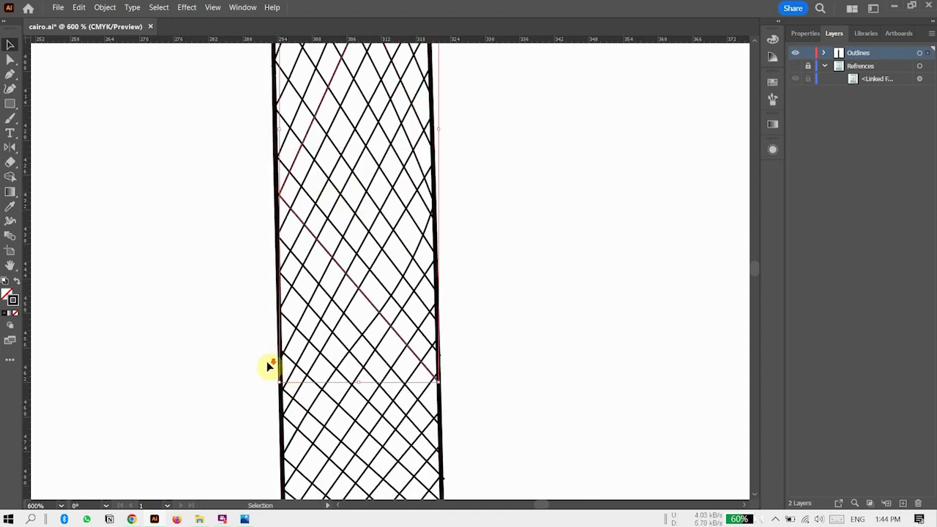
pyautogui.scroll(-4, 267, 352)
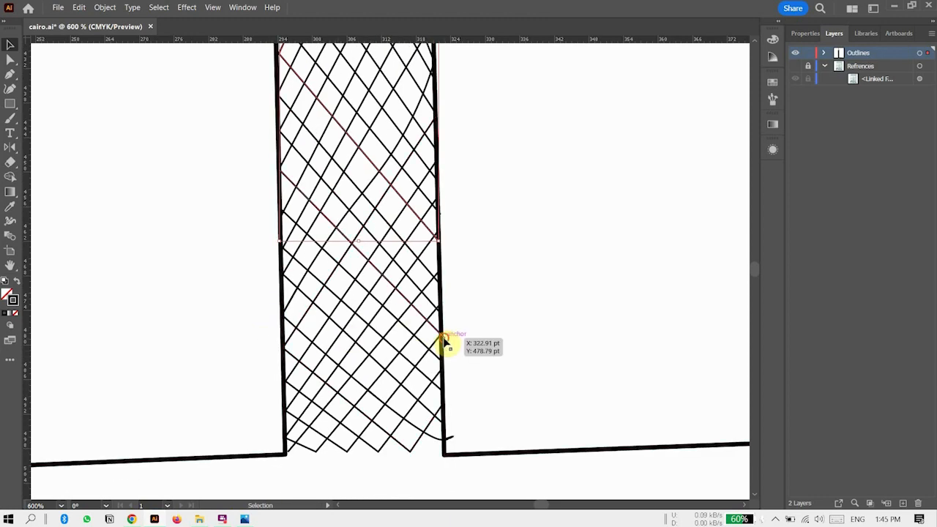
pyautogui.click(442, 337)
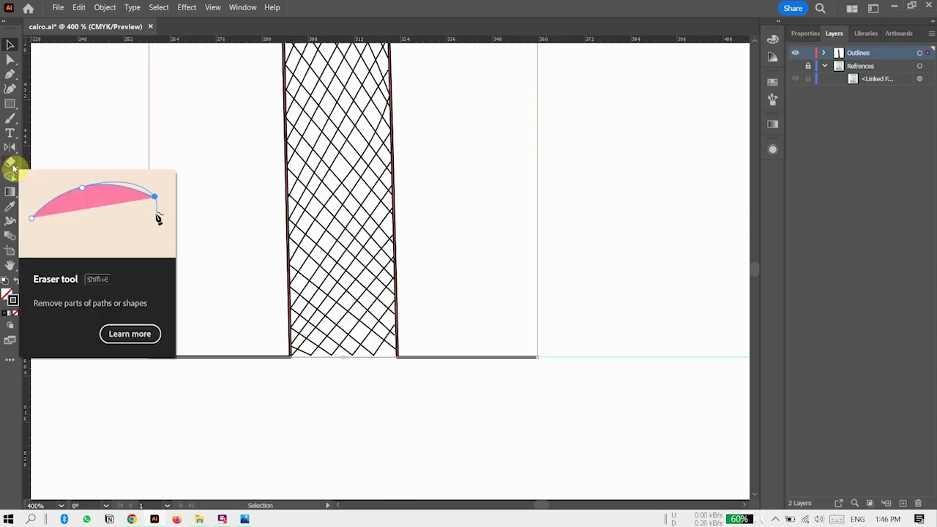
# Place the photo of riverside buildings and a sailboat from File Explorer into the Illustrator document.
pyautogui.hotkey('ctrl', '-')
pyautogui.hotkey('ctrl', '-')
pyautogui.hotkey('ctrl', '-')
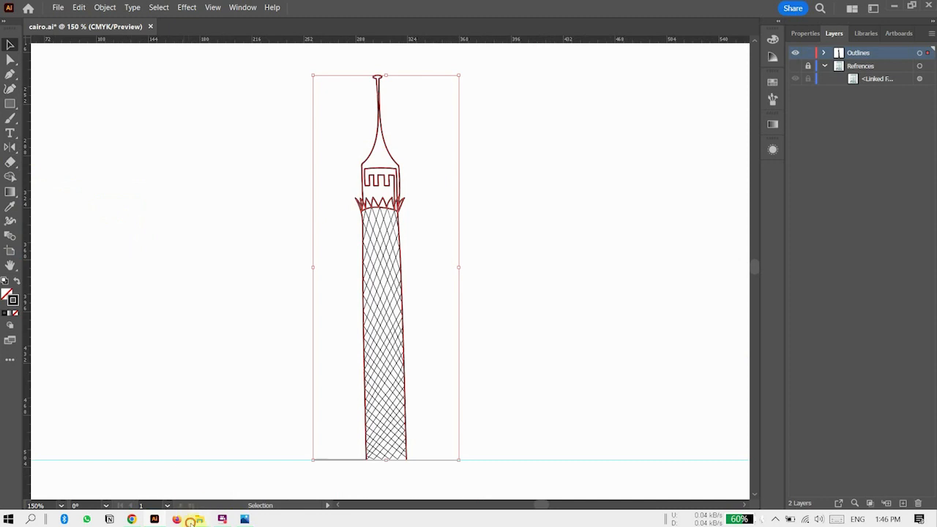
pyautogui.click(190, 521)
pyautogui.moveTo(251, 92); pyautogui.dragTo(173, 502)
pyautogui.moveTo(218, 333); pyautogui.dragTo(221, 334)
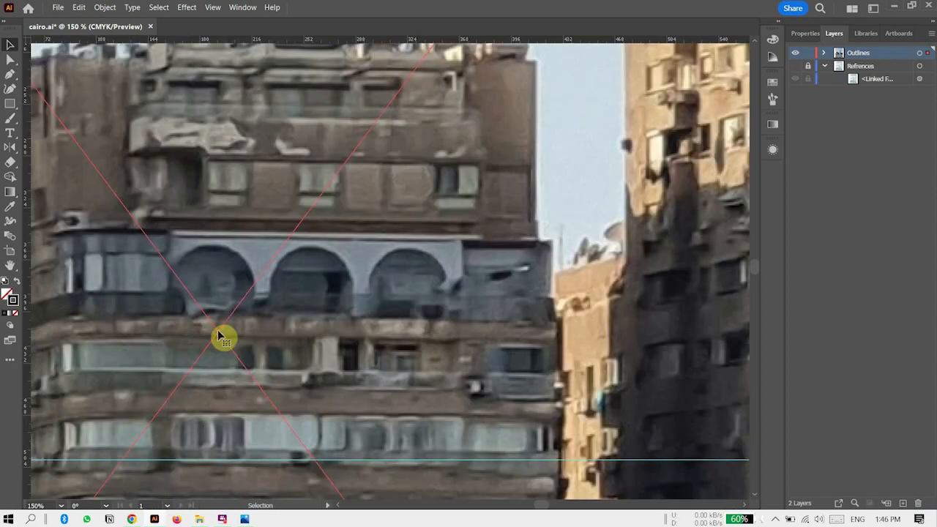
# Move the placed buildings photo from the Outlines layer into the Refrences layer and show that layer.
pyautogui.click(826, 53)
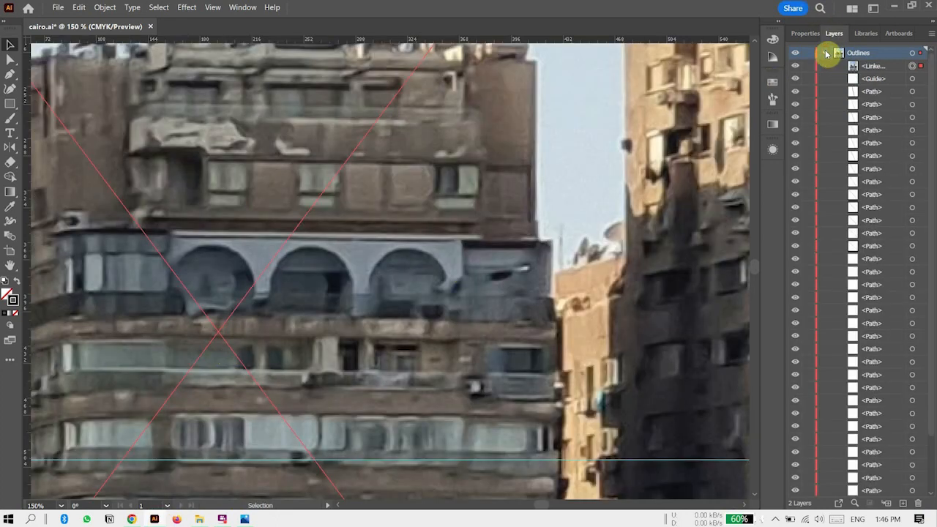
pyautogui.moveTo(875, 66); pyautogui.dragTo(856, 477)
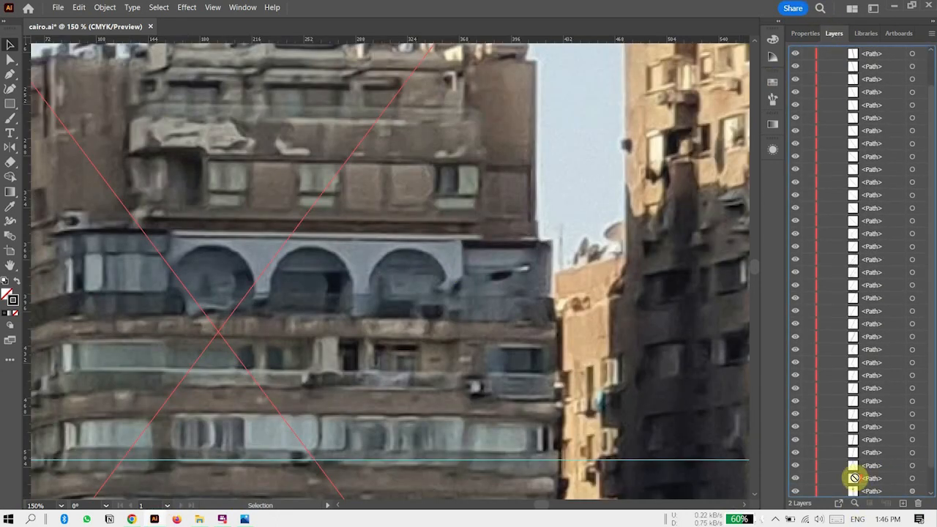
pyautogui.moveTo(844, 518); pyautogui.dragTo(856, 491)
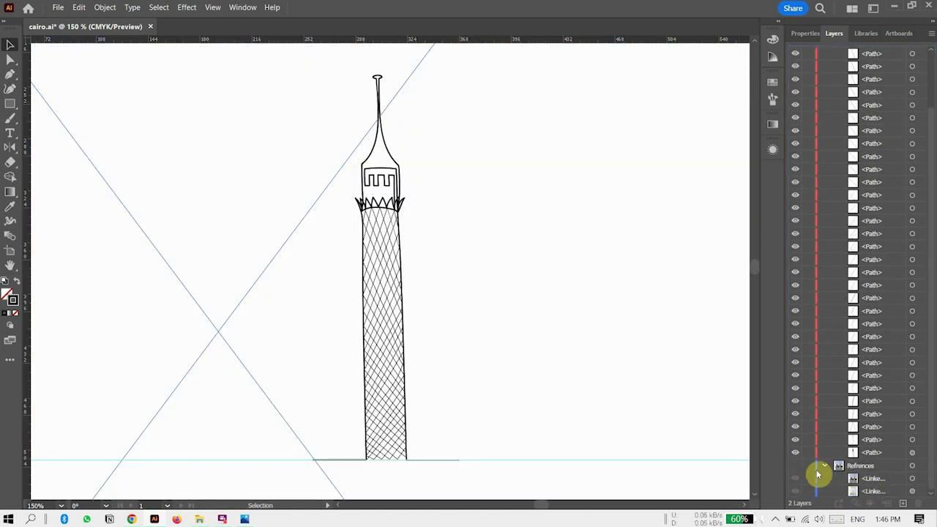
pyautogui.click(795, 468)
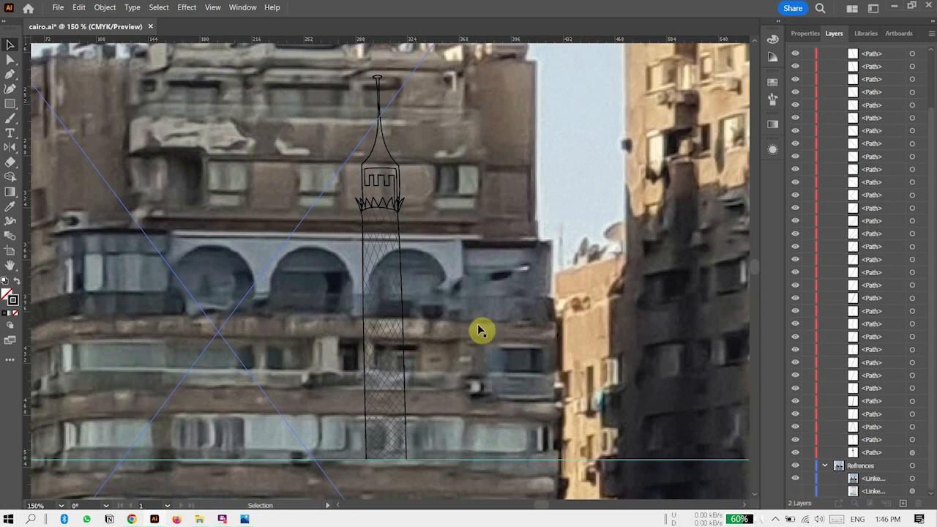
# Select the whole buildings photo and scale it down proportionally to under half its placed size.
pyautogui.hotkey('ctrl', '-')
pyautogui.hotkey('ctrl', '-')
pyautogui.hotkey('ctrl', '-')
pyautogui.hotkey('ctrl', '-')
pyautogui.hotkey('ctrl', '-')
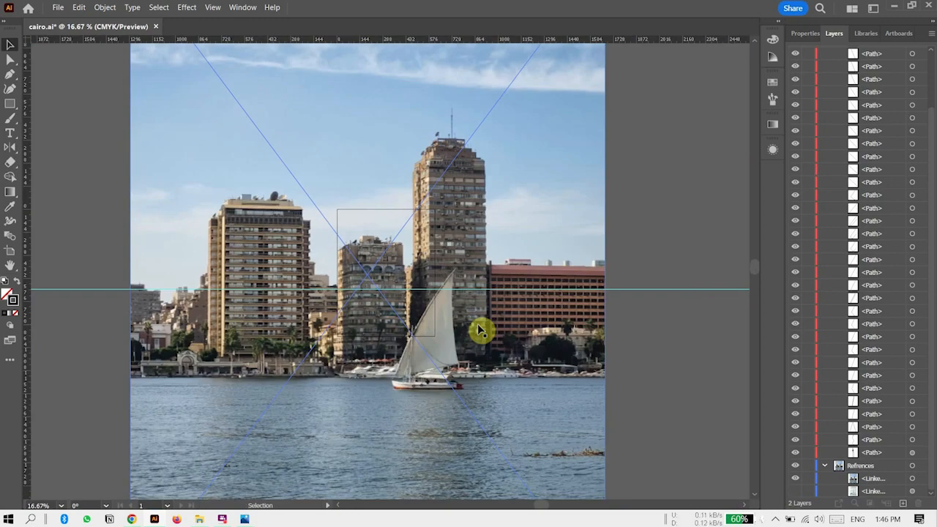
pyautogui.click(177, 74)
pyautogui.scroll(2, 619, 212)
pyautogui.scroll(4, 619, 212)
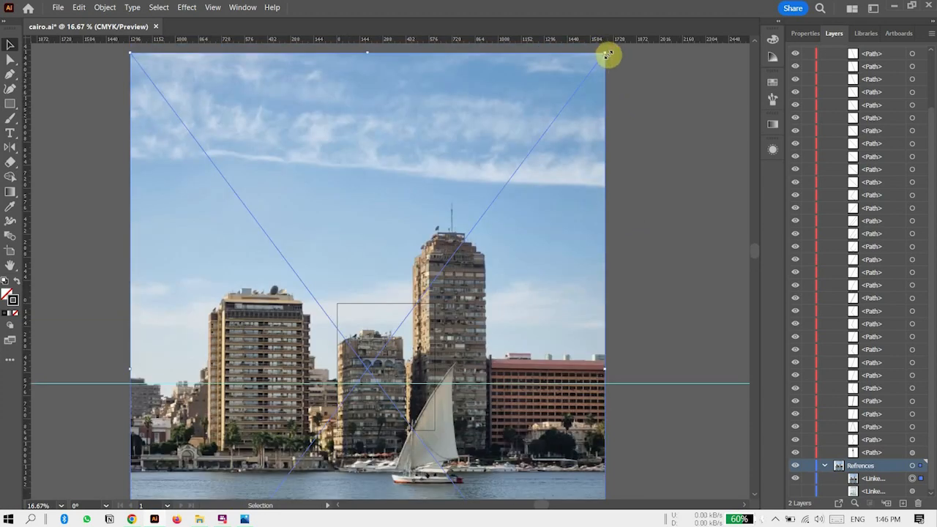
pyautogui.moveTo(608, 55); pyautogui.dragTo(309, 286)
# Move the buildings photo up to the artboard and shrink it to about 250 pt wide in the artboard's upper-left area.
pyautogui.scroll(-3, 308, 332)
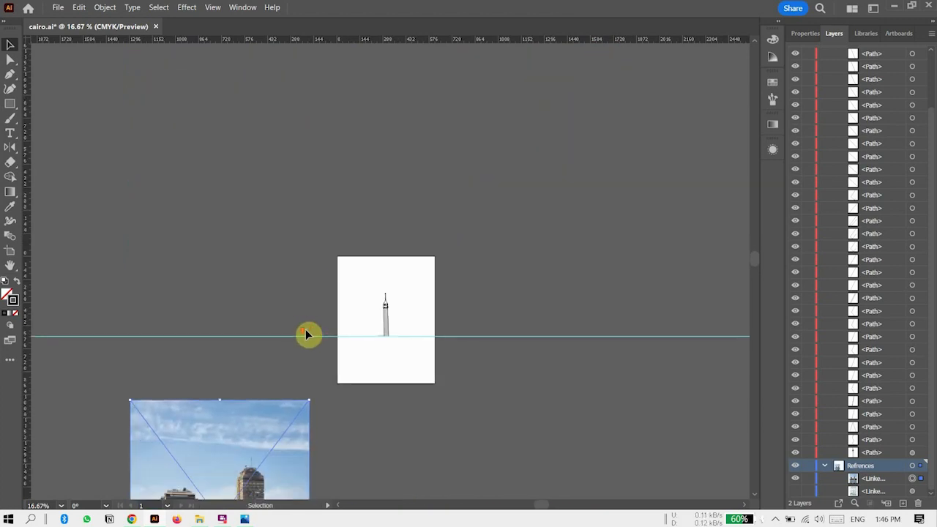
pyautogui.moveTo(179, 412); pyautogui.dragTo(251, 268)
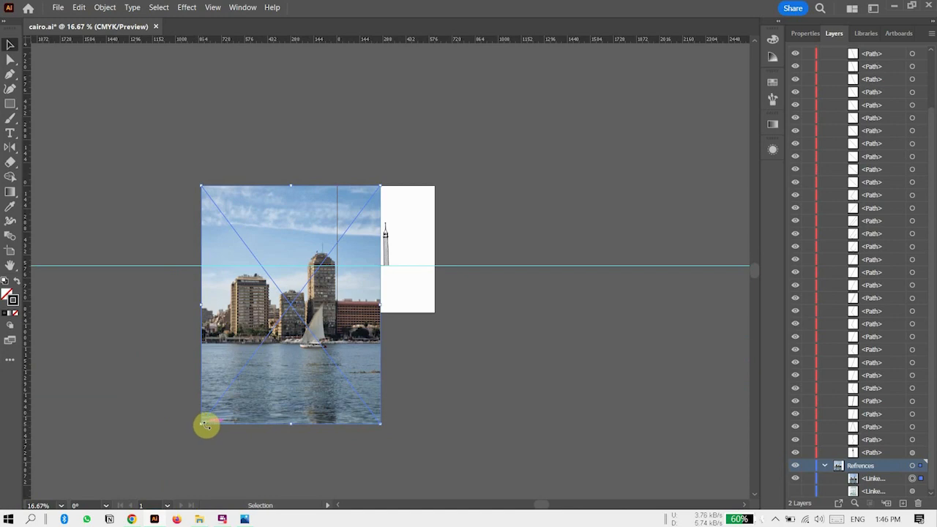
pyautogui.moveTo(206, 424); pyautogui.dragTo(307, 244)
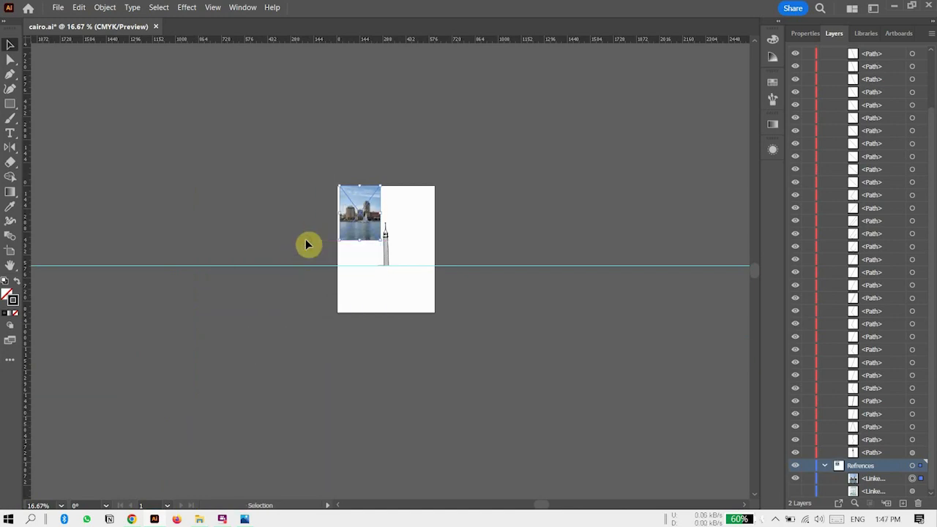
pyautogui.scroll(5, 308, 244)
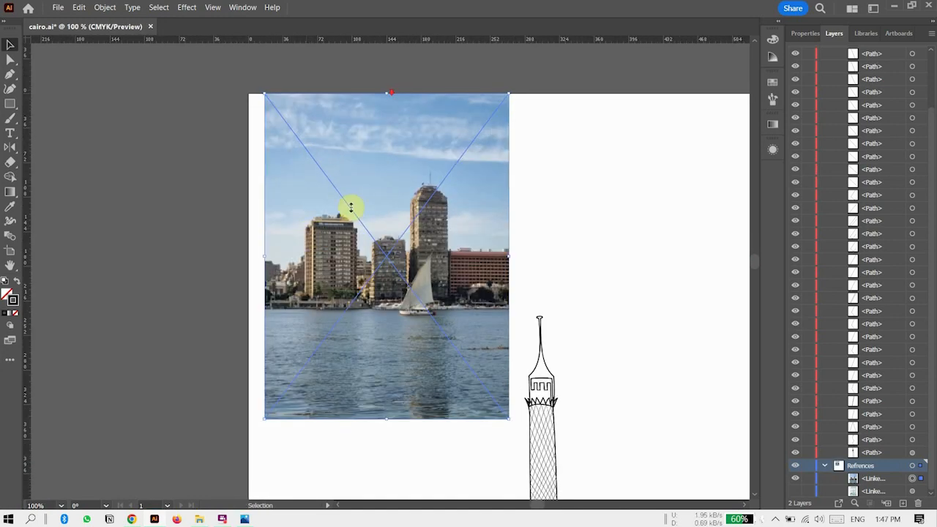
# Move the buildings photo left so it overhangs the artboard edge, and show the Cairo Tower reference photo.
pyautogui.scroll(-5, 612, 211)
pyautogui.moveTo(431, 152); pyautogui.dragTo(296, 173)
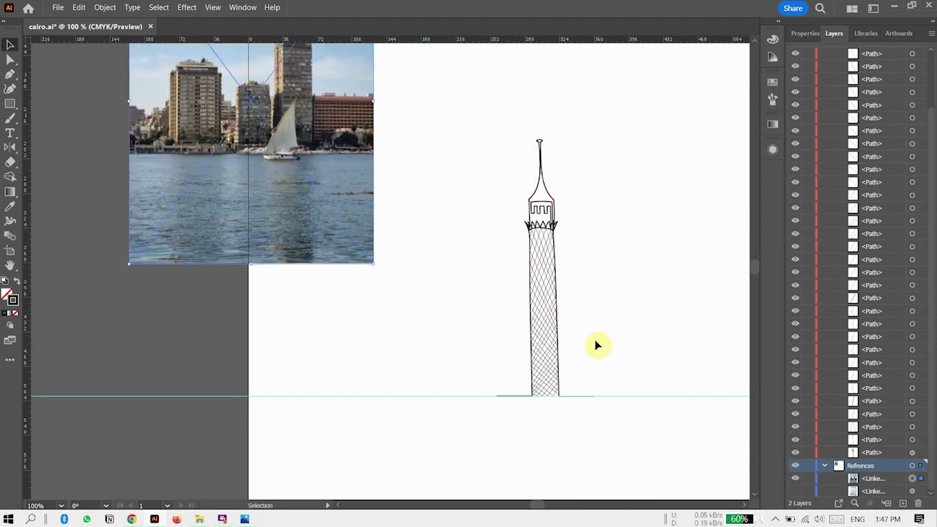
pyautogui.click(795, 493)
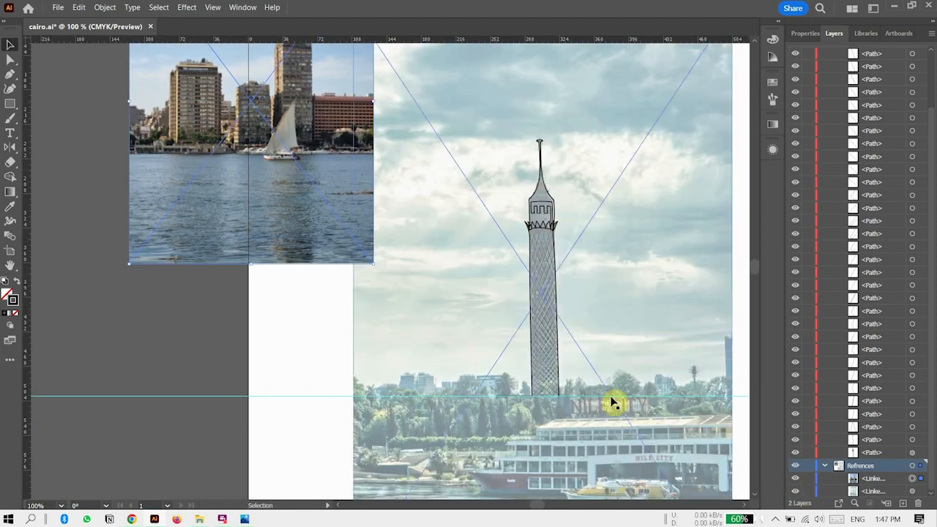
# Set up the Paintbrush with a 0.25 pt stroke and paint a test line beside the tower's base.
pyautogui.scroll(-2, 613, 403)
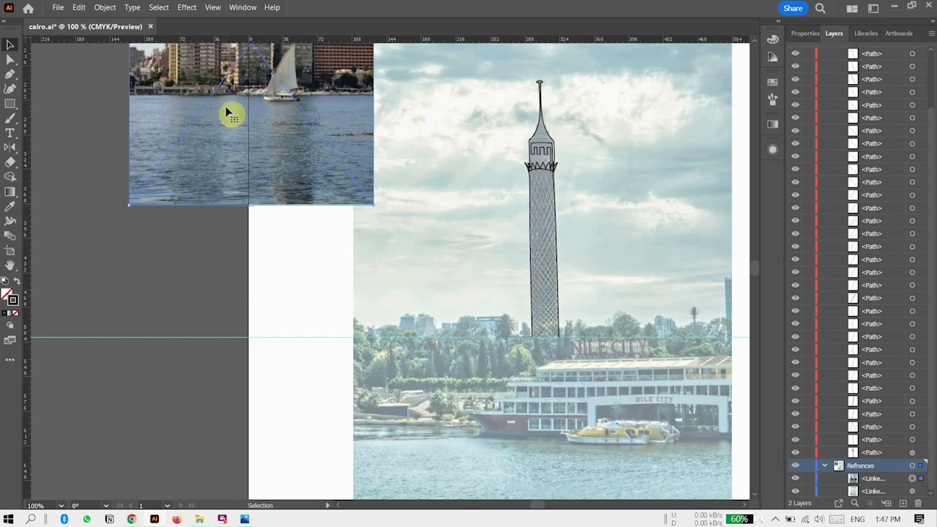
pyautogui.hotkey('ctrl', '=')
pyautogui.hotkey('ctrl', '=')
pyautogui.hotkey('ctrl', '=')
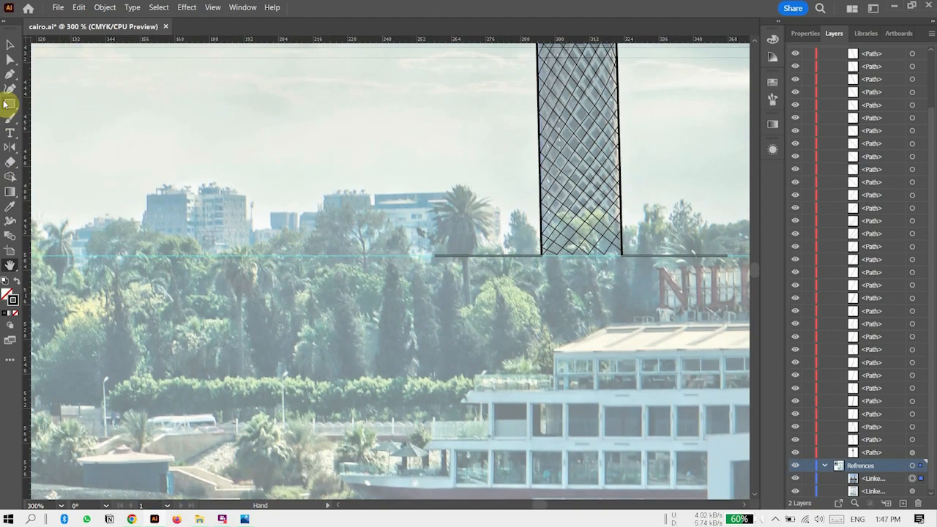
pyautogui.click(10, 45)
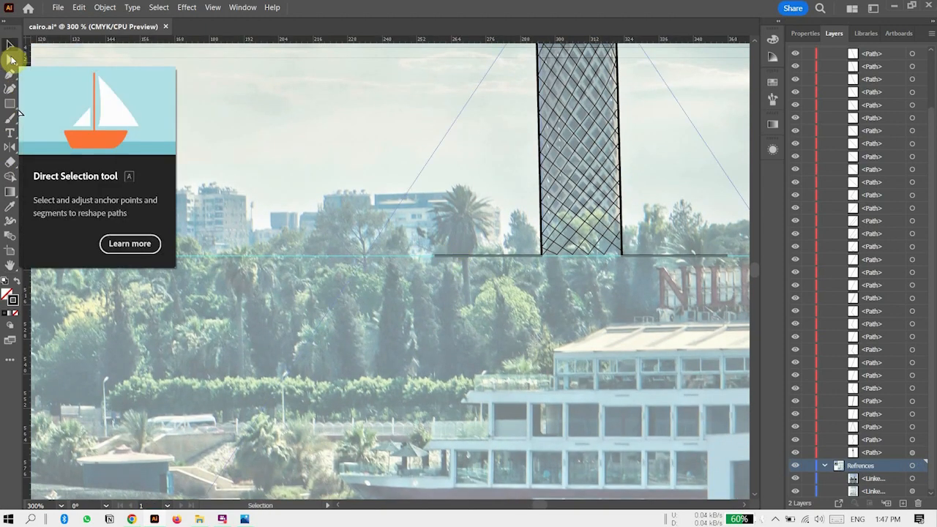
pyautogui.click(805, 33)
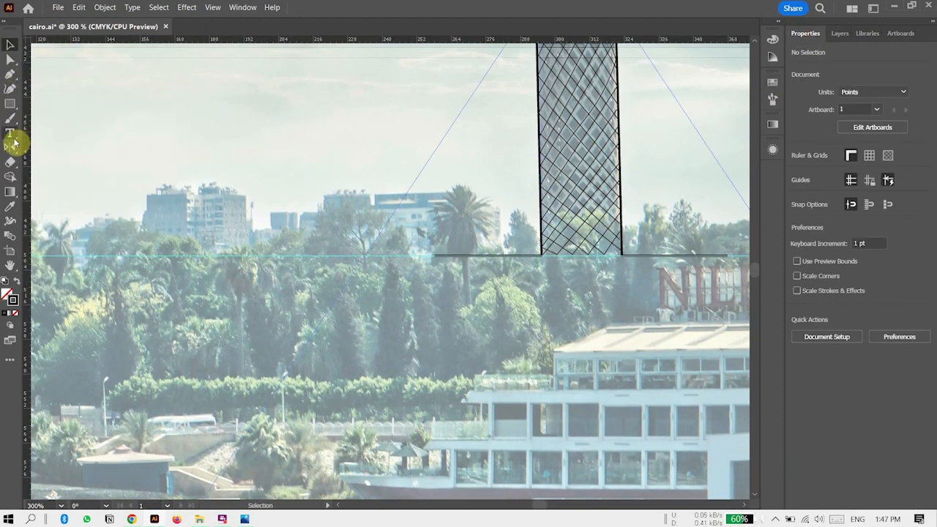
pyautogui.click(11, 120)
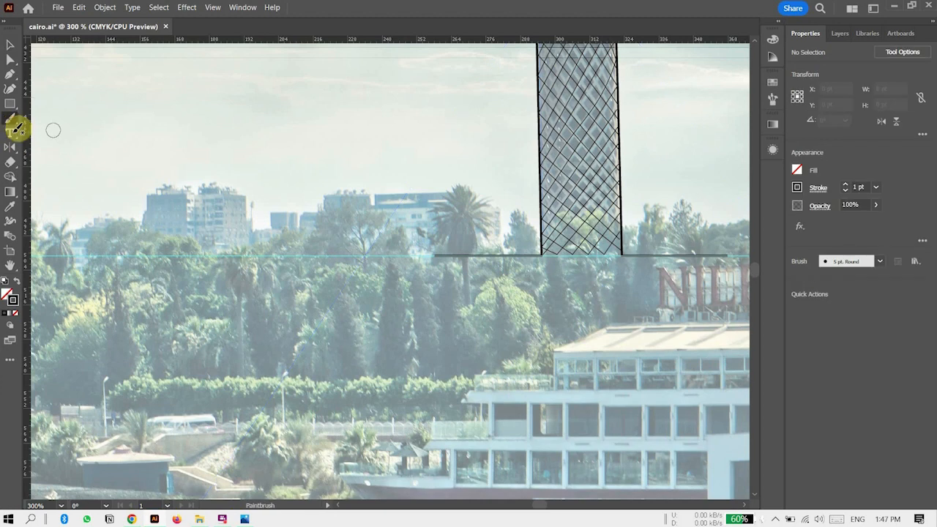
pyautogui.click(876, 188)
pyautogui.click(889, 201)
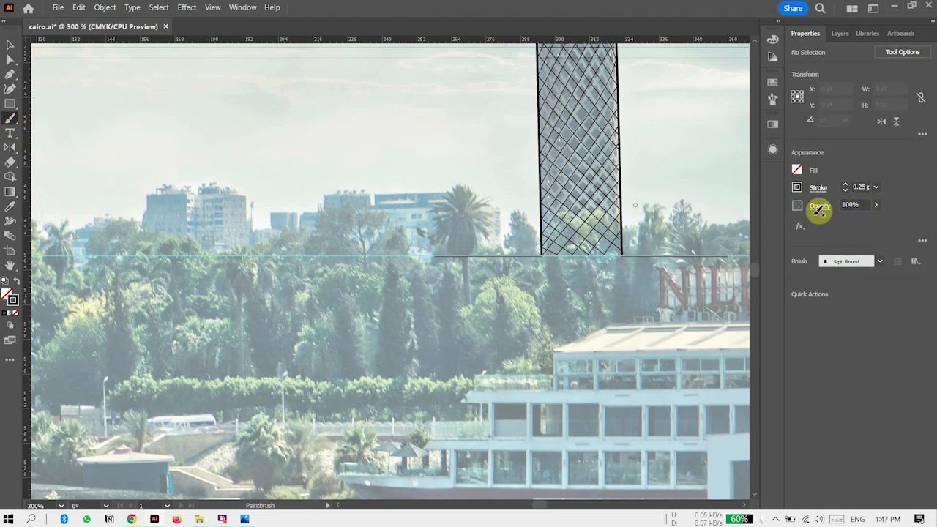
# Match the test brush line to the tower outline's 0.15 pt stroke weight, and remove the test line.
pyautogui.click(541, 218)
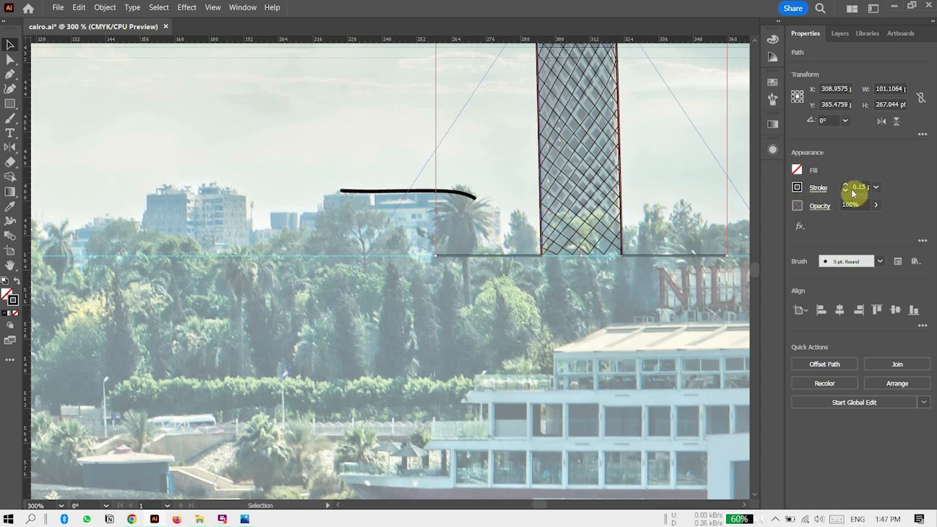
pyautogui.click(460, 194)
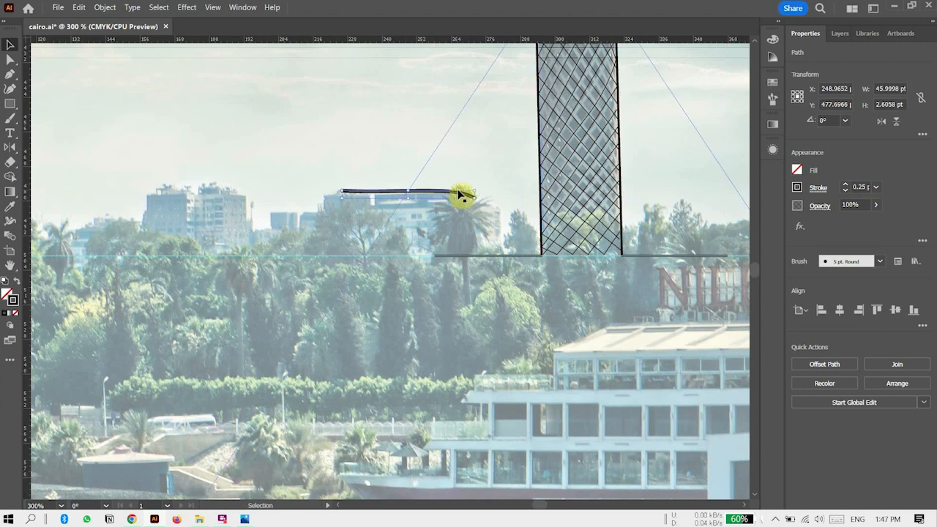
pyautogui.click(861, 186)
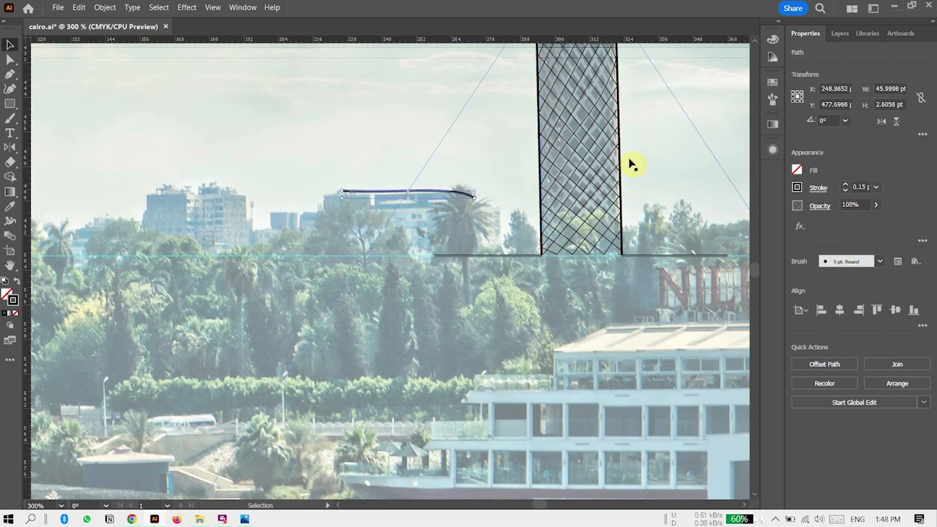
pyautogui.click(402, 168)
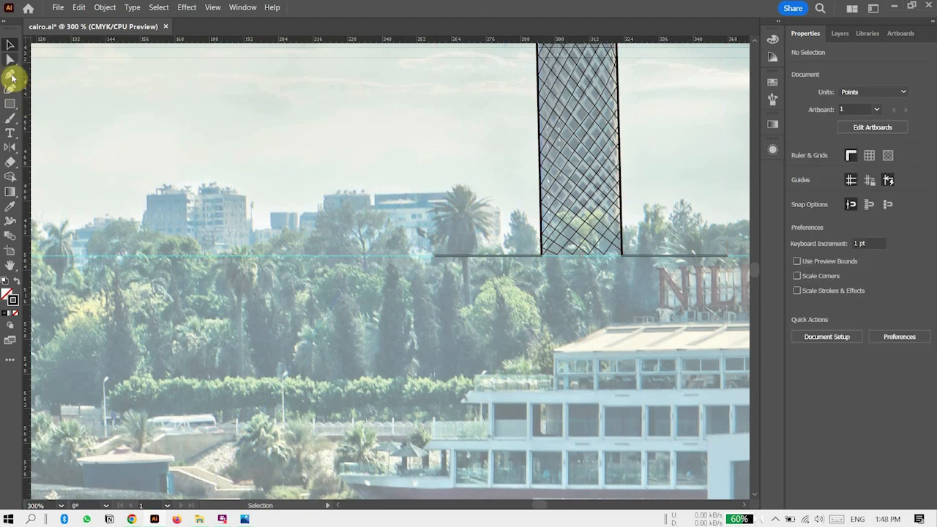
# Paint a continuous building skyline from the tower's base leftward, about 154 pt wide and 28 pt tall.
pyautogui.click(10, 118)
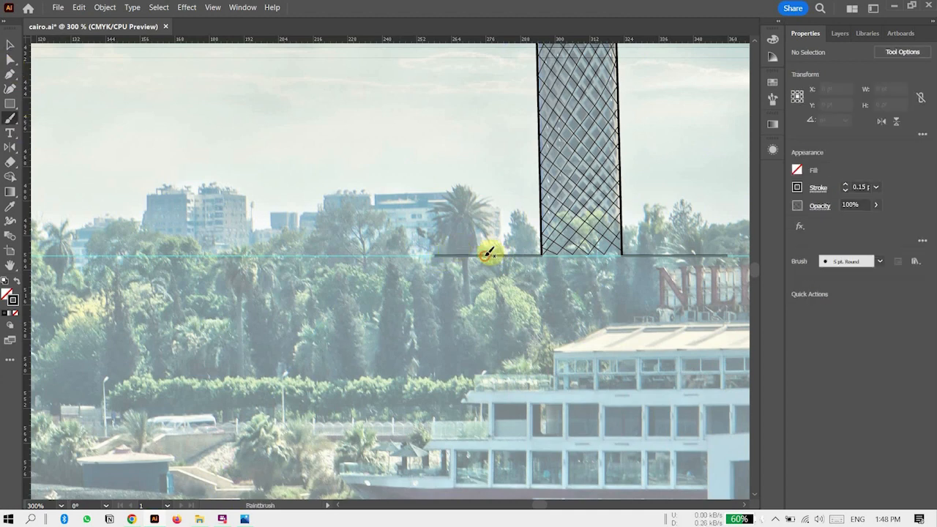
pyautogui.moveTo(486, 227)
pyautogui.mouseDown()
pyautogui.moveTo(384, 256)
pyautogui.moveTo(320, 248)
pyautogui.moveTo(312, 209)
pyautogui.moveTo(243, 199)
pyautogui.mouseUp()
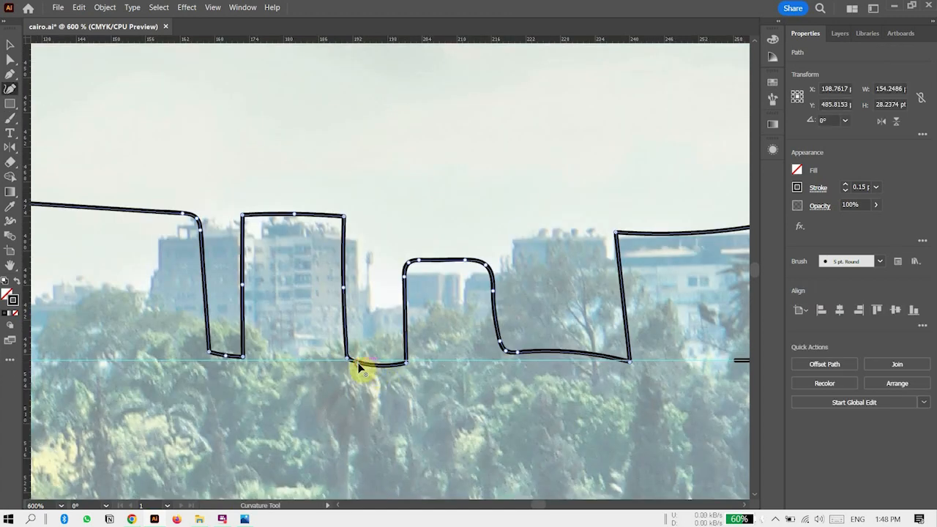
# Straighten the left side of the small building beside the wide one, aligning its base to the guide and squaring its roof corner.
pyautogui.moveTo(403, 362); pyautogui.dragTo(403, 358)
pyautogui.doubleClick(408, 262)
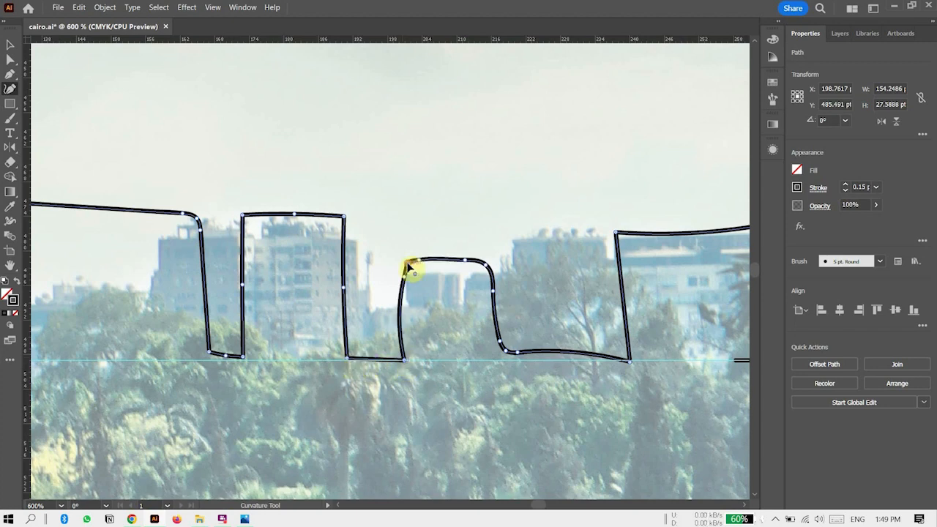
pyautogui.click(403, 278)
pyautogui.press('Delete')
pyautogui.click(418, 260)
pyautogui.press('Delete')
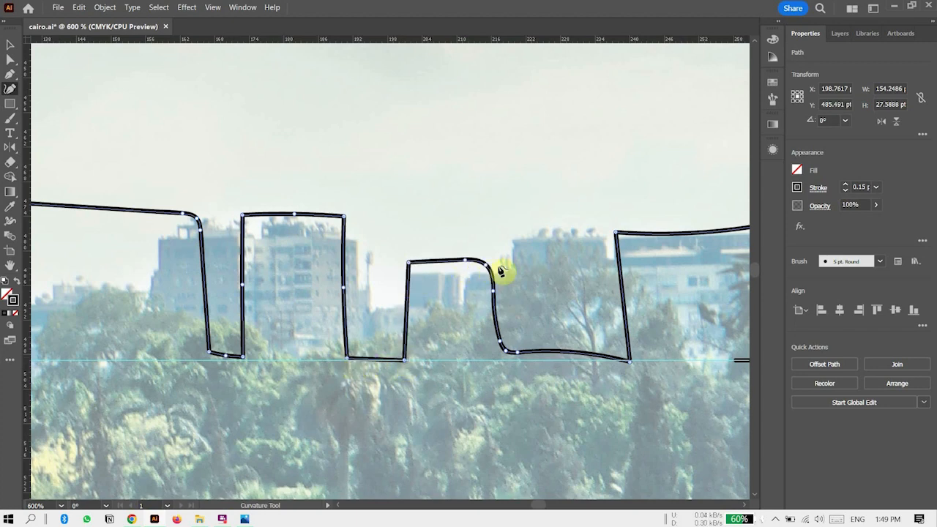
# Square the small building's other roof corner, remove the surplus points down its side, and align its base point with the guide.
pyautogui.doubleClick(488, 266)
pyautogui.click(466, 260)
pyautogui.press('Delete')
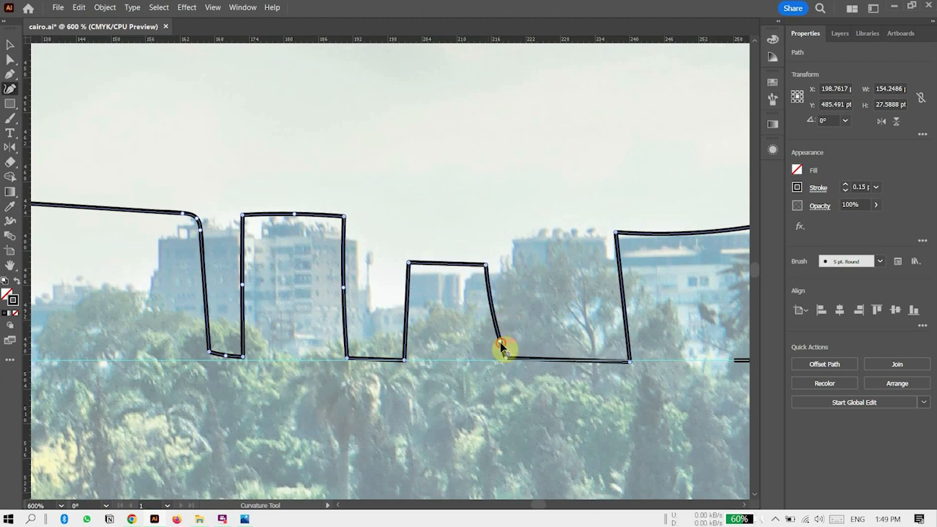
pyautogui.click(500, 342)
pyautogui.press('Delete')
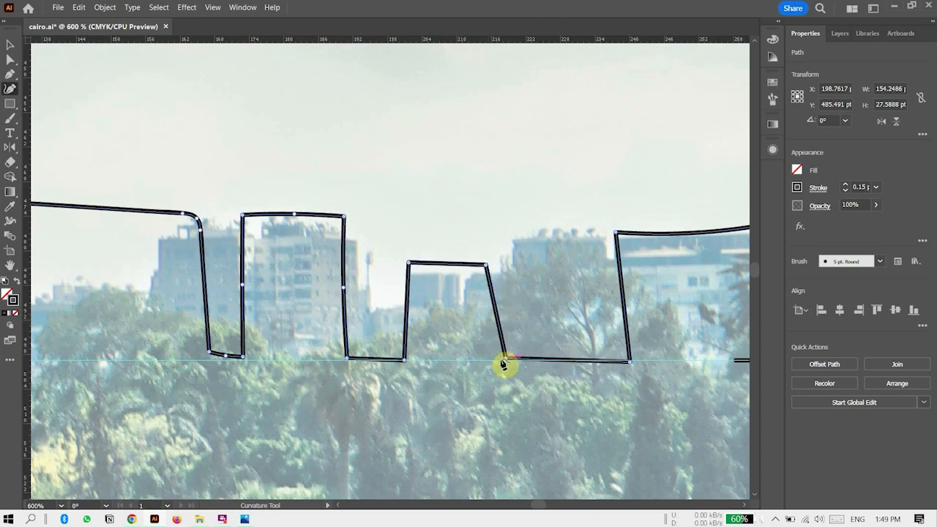
pyautogui.click(10, 61)
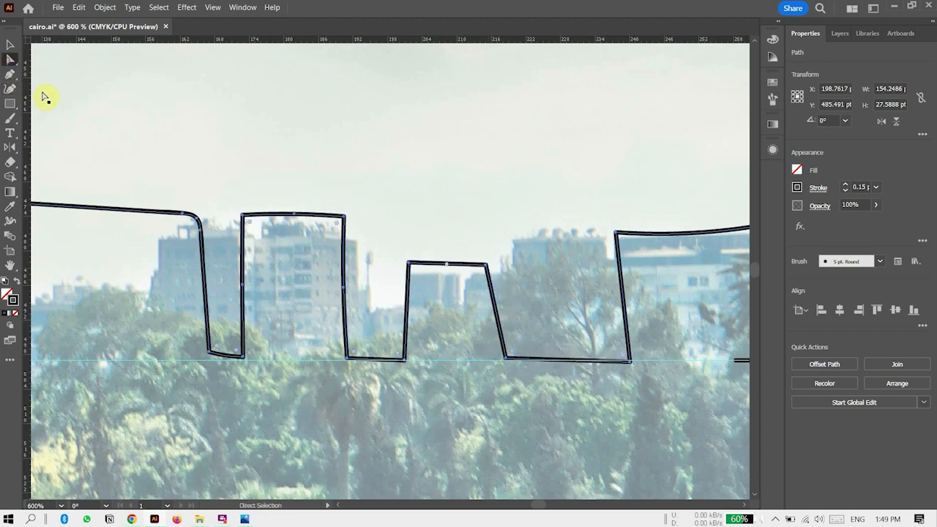
pyautogui.click(508, 363)
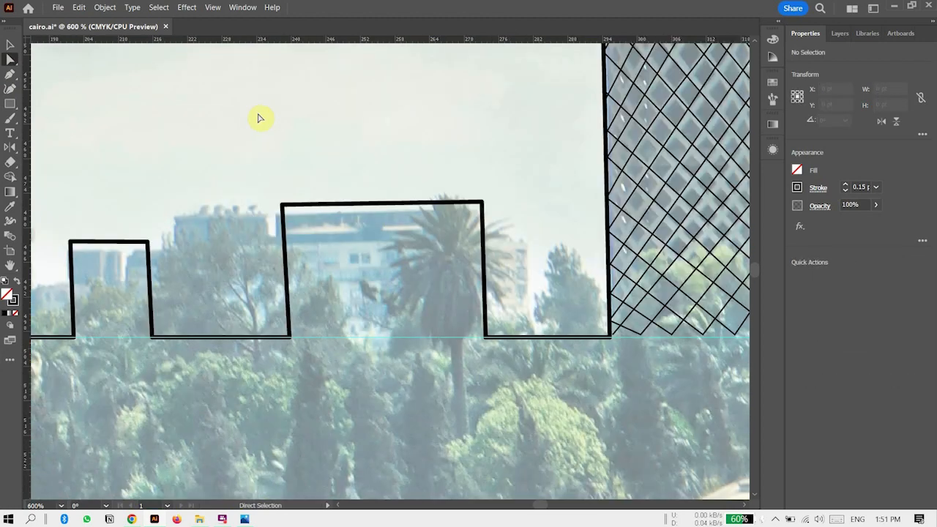
# Raise the roof of the wide building nearest the tower by 20 pt.
pyautogui.moveTo(279, 158); pyautogui.dragTo(494, 225)
pyautogui.hotkey('shift', 'Up')
pyautogui.hotkey('shift', 'Up')
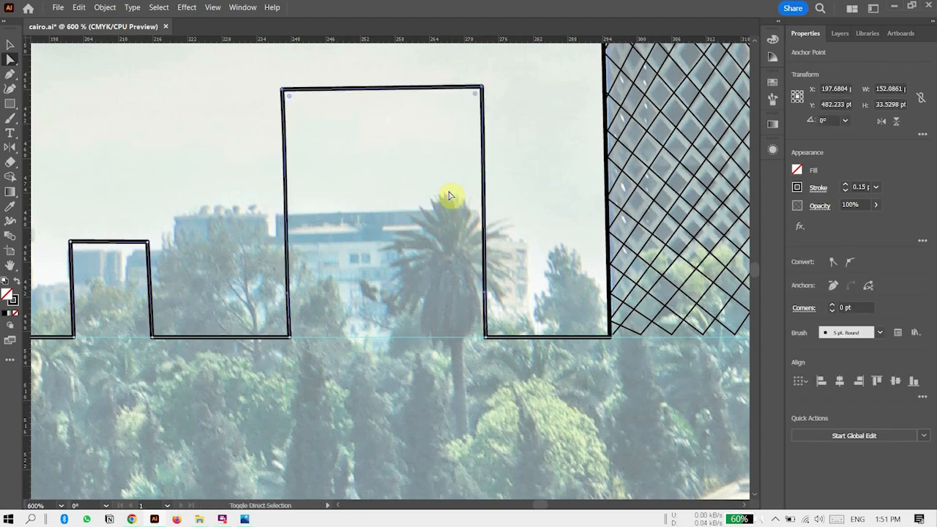
# Raise the roof of the leftmost skyline building until it stands about 87 pt tall.
pyautogui.hotkey('ctrl', '-')
pyautogui.hotkey('ctrl', '-')
pyautogui.hotkey('ctrl', '-')
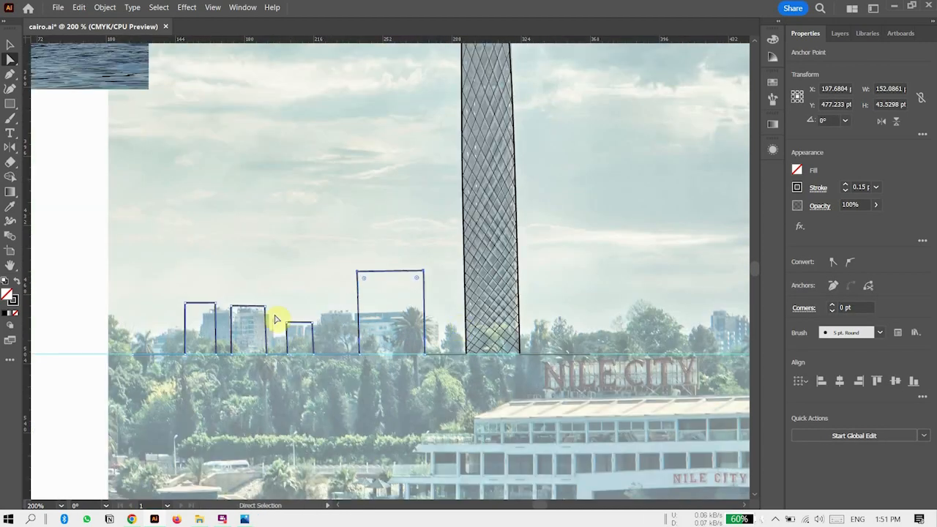
pyautogui.moveTo(149, 274); pyautogui.dragTo(224, 306)
pyautogui.hotkey('shift', 'Up')
pyautogui.hotkey('shift', 'Up')
pyautogui.hotkey('shift', 'Up')
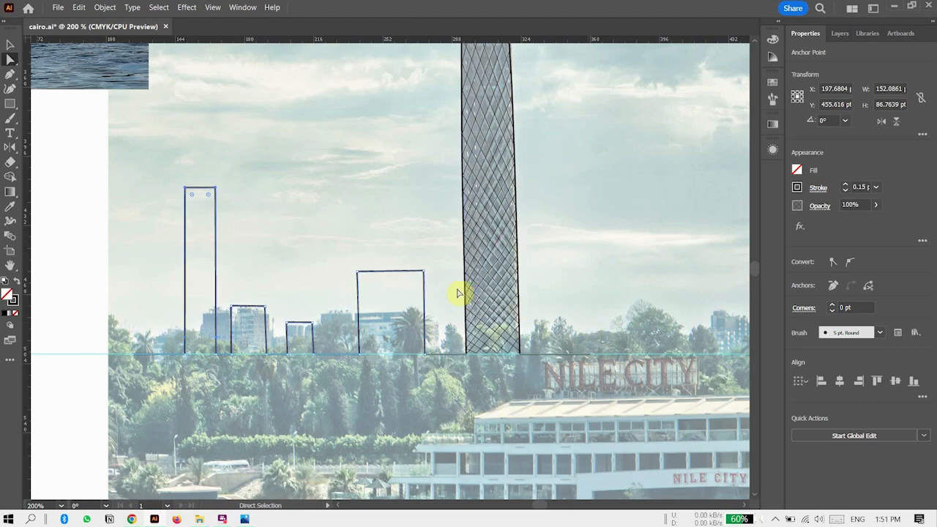
# Place the buildings photo right of the tower with its shoreline near the guide, scale it to about 114 pt wide, and lock it.
pyautogui.click(11, 45)
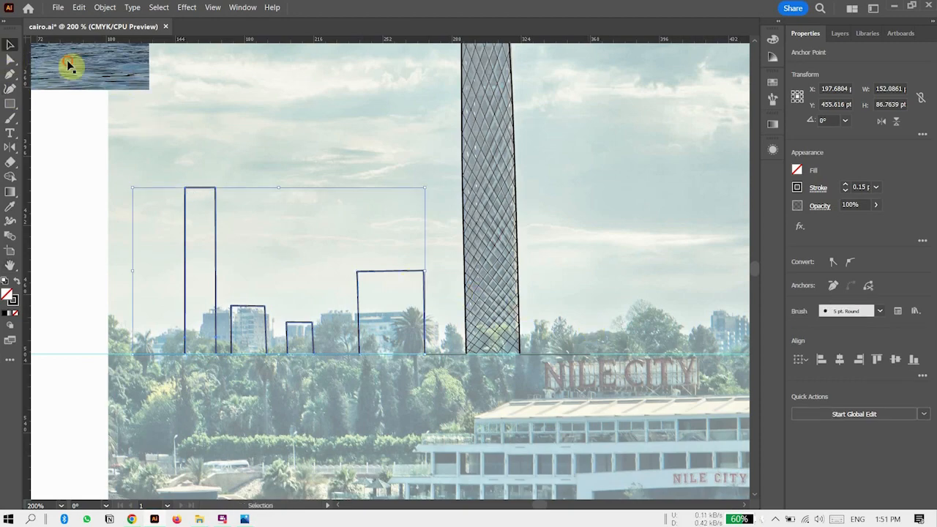
pyautogui.moveTo(68, 62); pyautogui.dragTo(380, 130)
pyautogui.moveTo(334, 209); pyautogui.dragTo(484, 290)
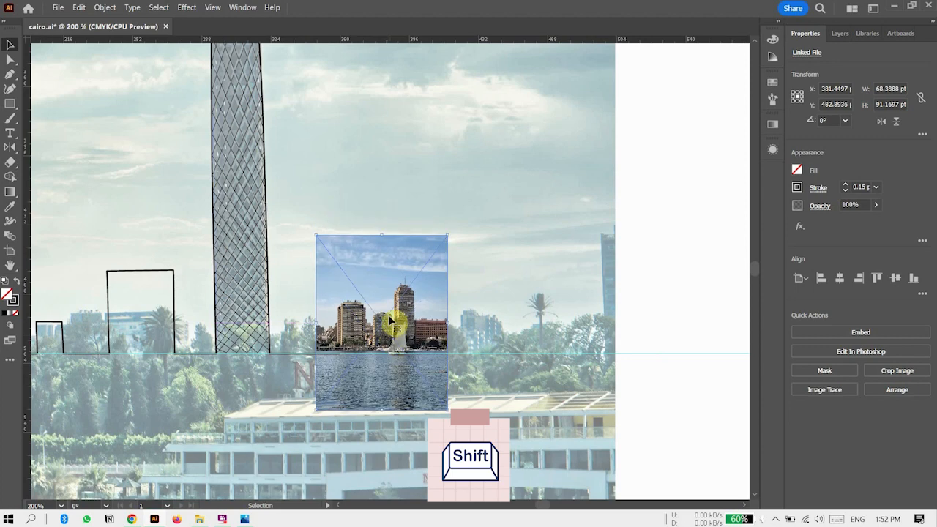
pyautogui.moveTo(393, 324); pyautogui.dragTo(397, 335)
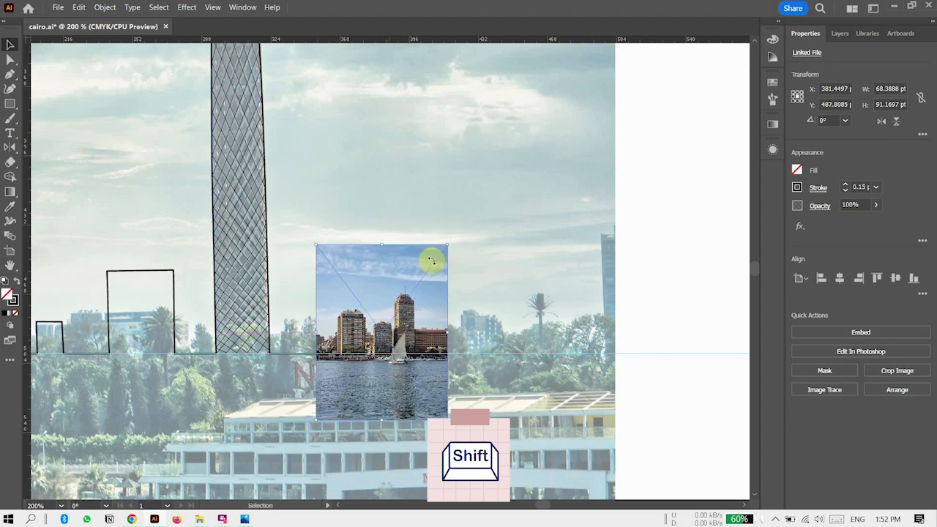
pyautogui.moveTo(450, 242); pyautogui.dragTo(445, 242)
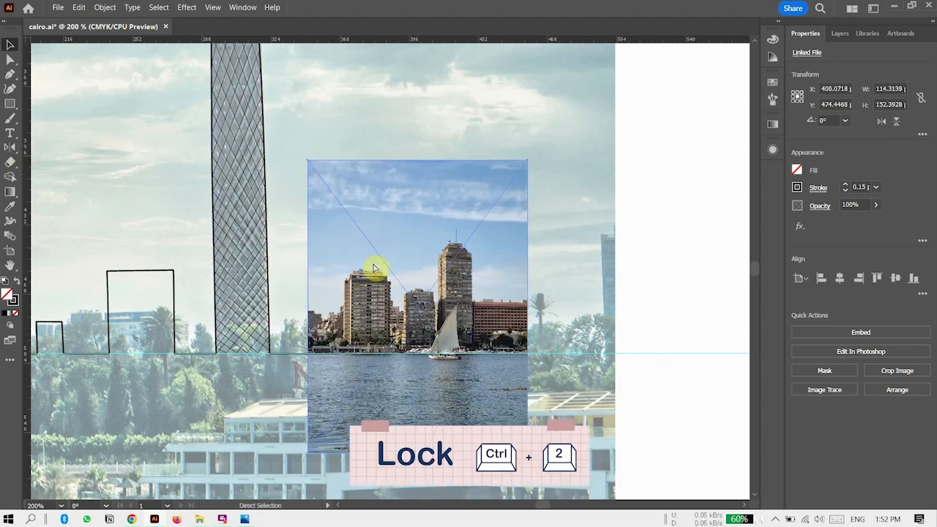
pyautogui.hotkey('ctrl', '2')
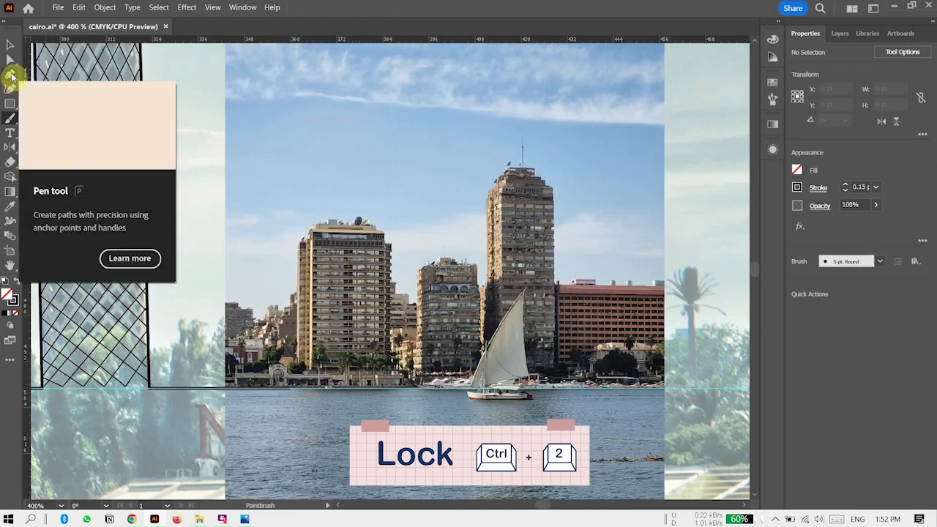
# Trace the photo's leftmost high-rise with the Pen tool, from the guide up its side and across its stepped, bevelled roof.
pyautogui.click(12, 76)
pyautogui.click(289, 387)
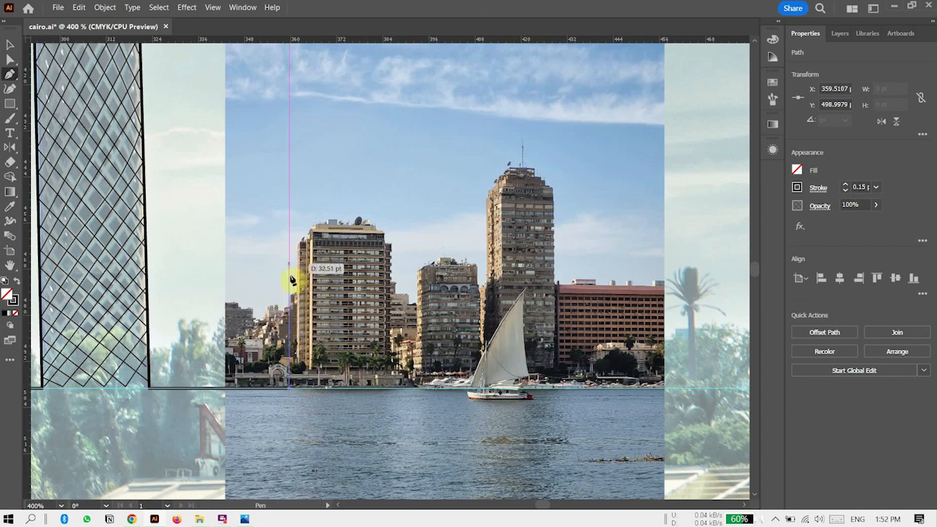
pyautogui.click(290, 236)
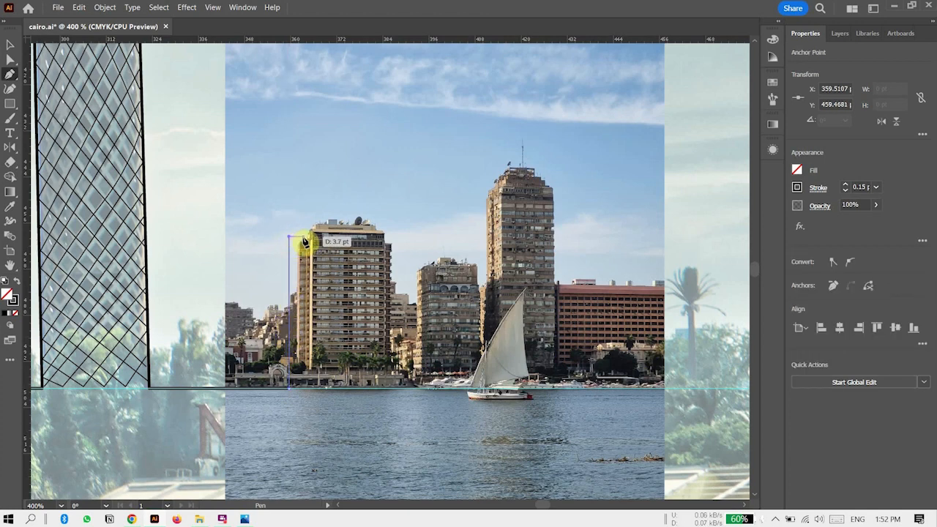
pyautogui.click(319, 220)
pyautogui.click(380, 220)
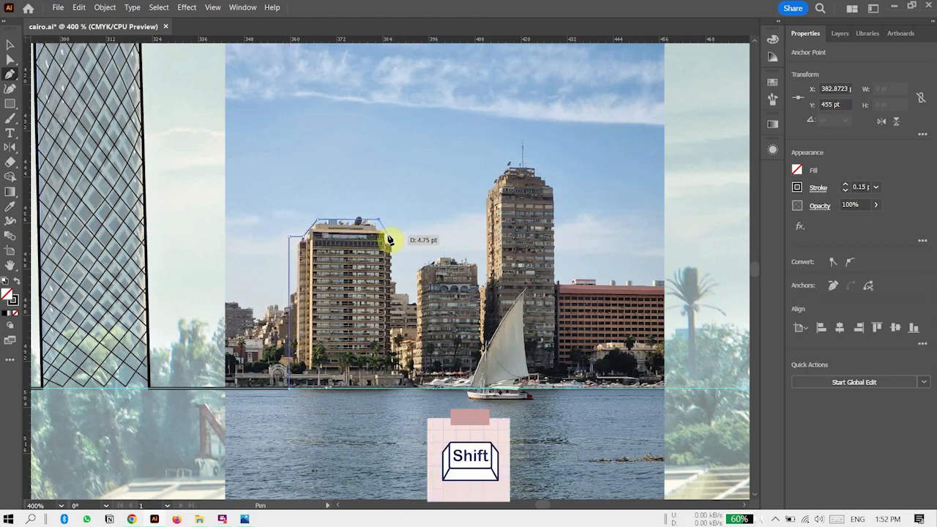
pyautogui.click(386, 233)
pyautogui.click(396, 236)
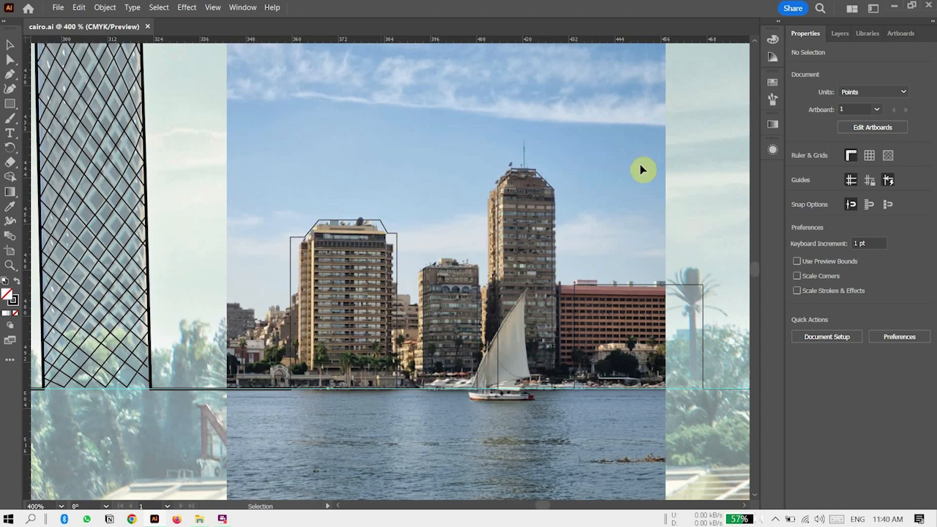
# Hide both linked reference photos in the Refrences layer.
pyautogui.click(833, 33)
pyautogui.click(794, 104)
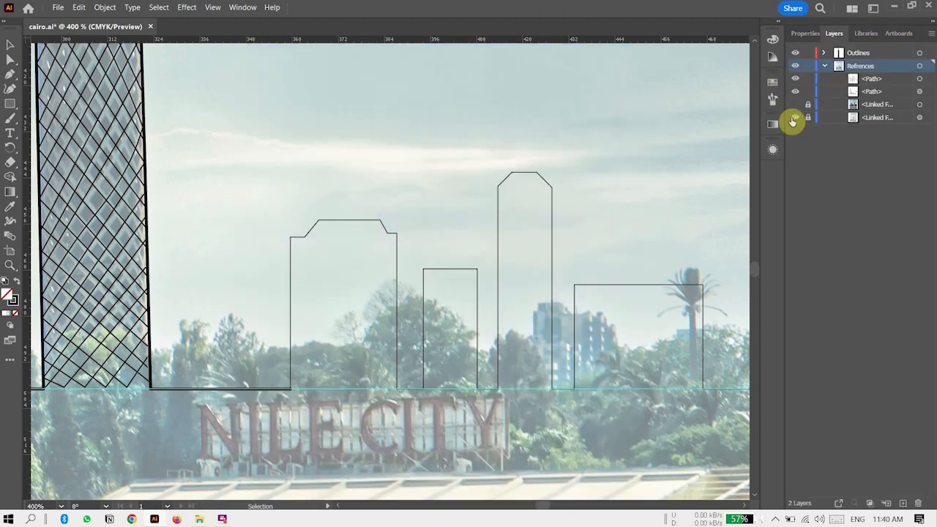
pyautogui.click(794, 118)
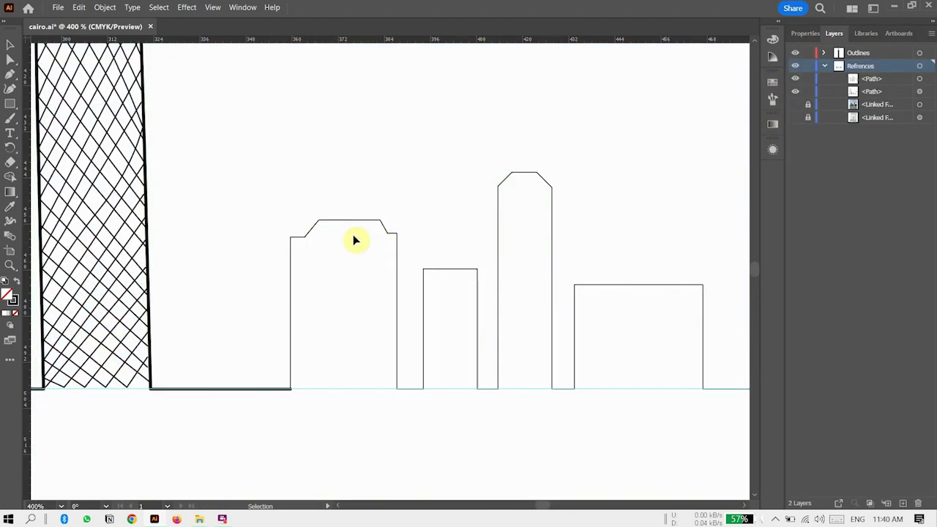
# Set the stroke weight of the right skyline path to 1 pt.
pyautogui.click(368, 223)
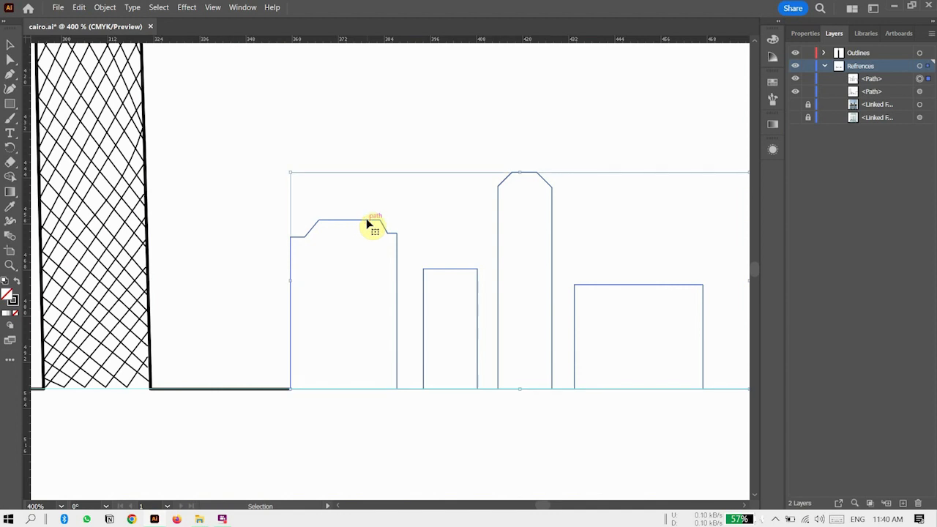
pyautogui.click(811, 33)
pyautogui.click(876, 187)
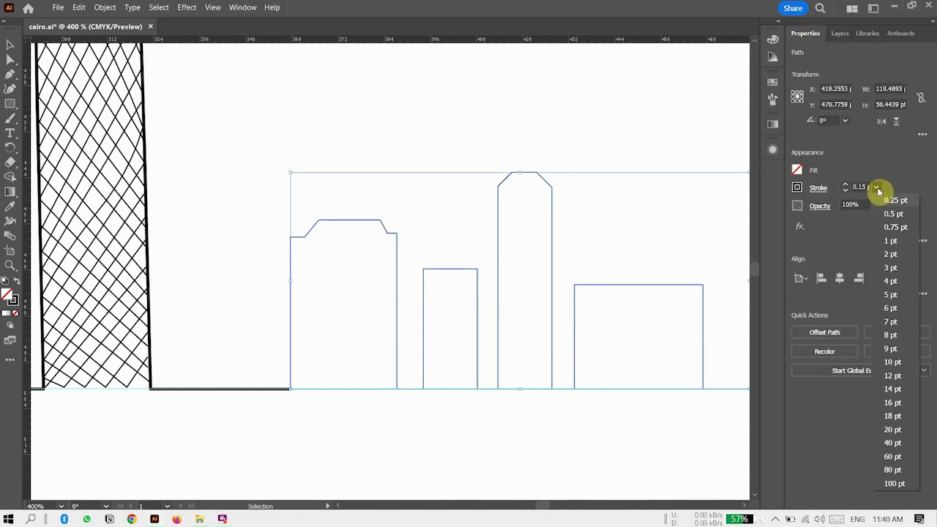
pyautogui.click(892, 201)
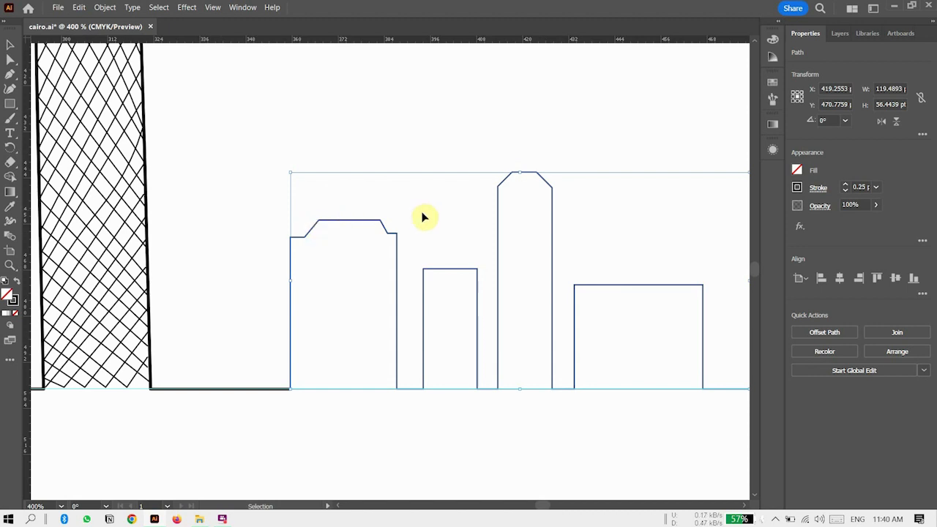
pyautogui.click(875, 187)
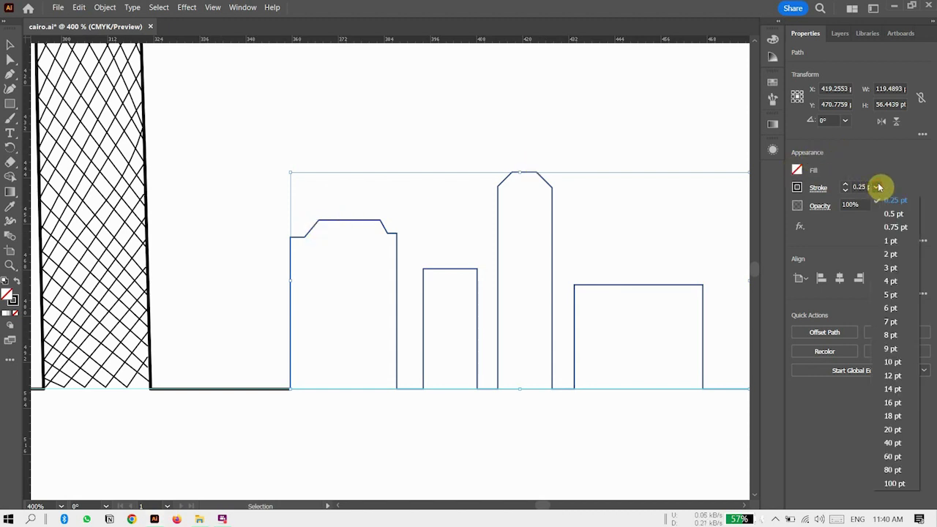
pyautogui.click(889, 214)
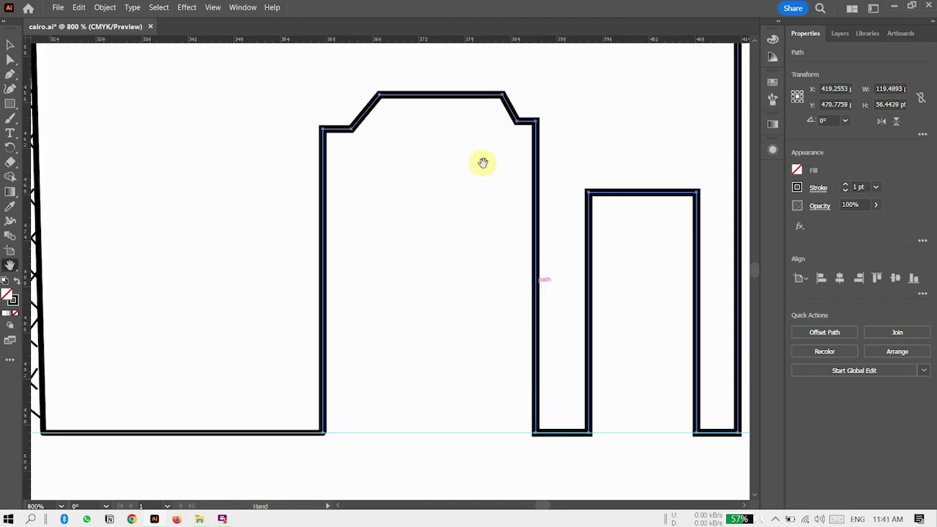
# Nudge the right skyline's starting anchor slightly with the Curvature tool so it meets the end of the tower's ground line.
pyautogui.hotkey('ctrl', '+')
pyautogui.hotkey('ctrl', '+')
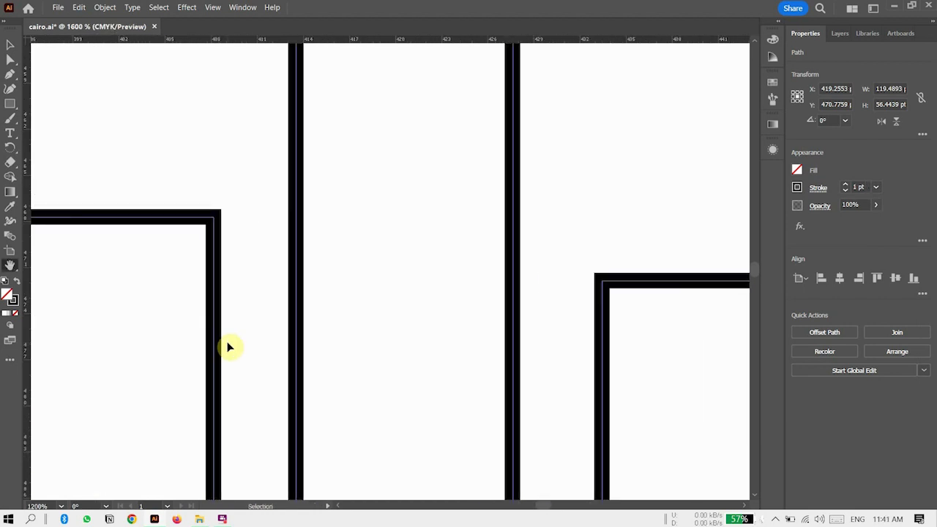
pyautogui.moveTo(184, 373); pyautogui.dragTo(523, 5)
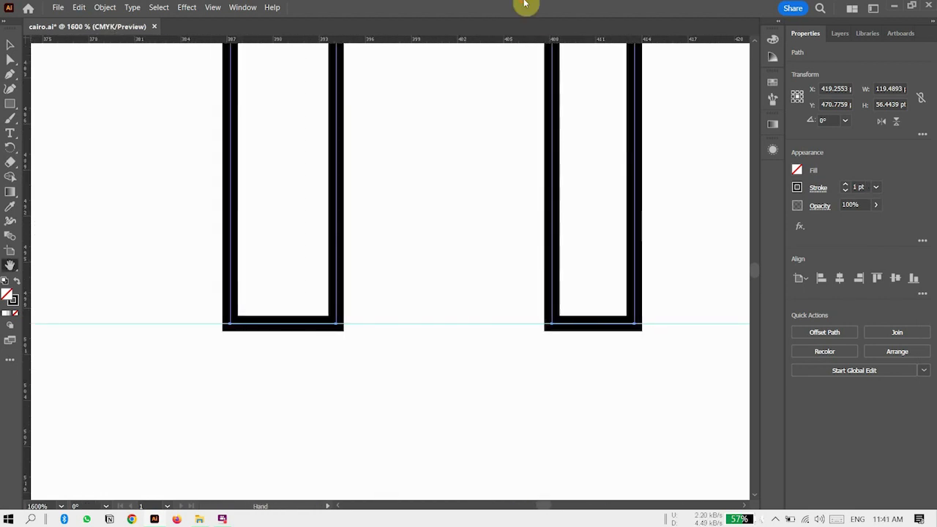
pyautogui.moveTo(147, 257); pyautogui.dragTo(617, 259)
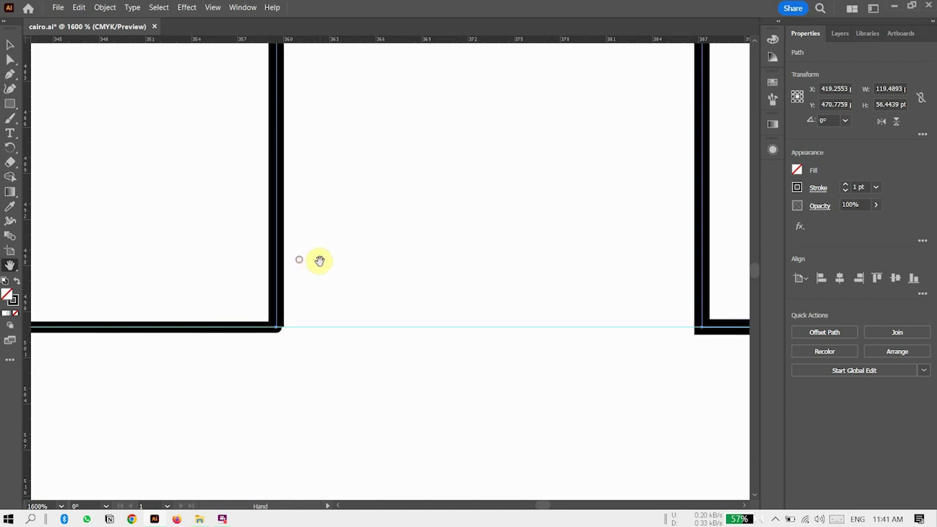
pyautogui.click(10, 87)
pyautogui.moveTo(276, 330); pyautogui.dragTo(274, 332)
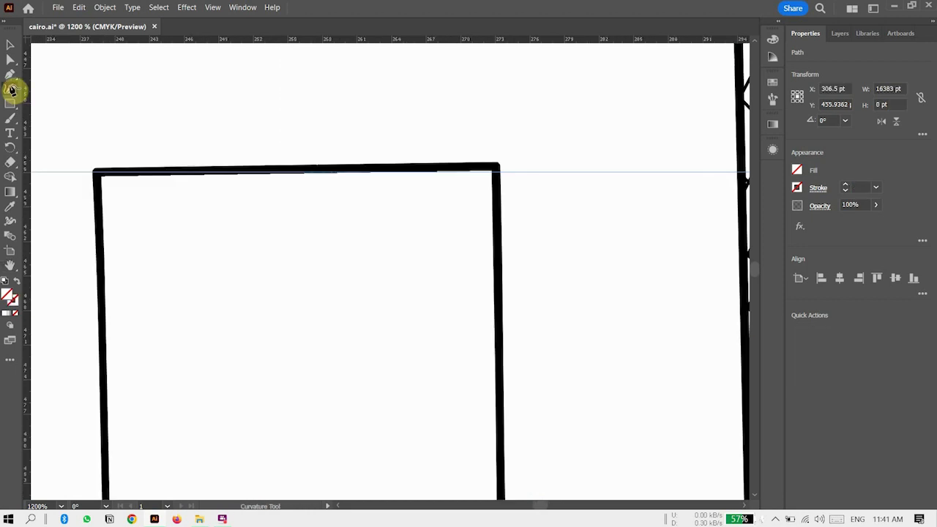
pyautogui.click(97, 205)
pyautogui.hotkey('ctrl', 'z')
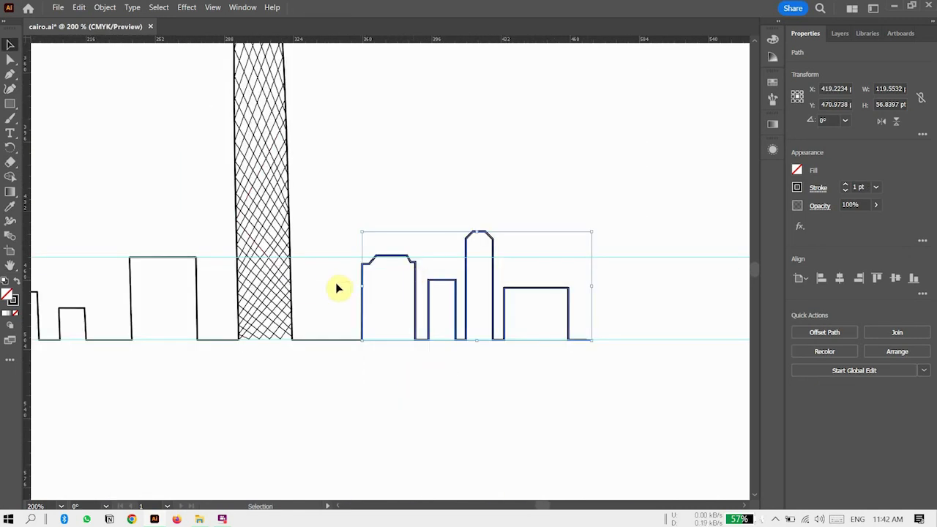
# Move the right skyline 25 pt left, closer to the tower's base.
pyautogui.hotkey('shift', 'Left')
pyautogui.hotkey('shift', 'Left')
pyautogui.hotkey('shift', 'Left')
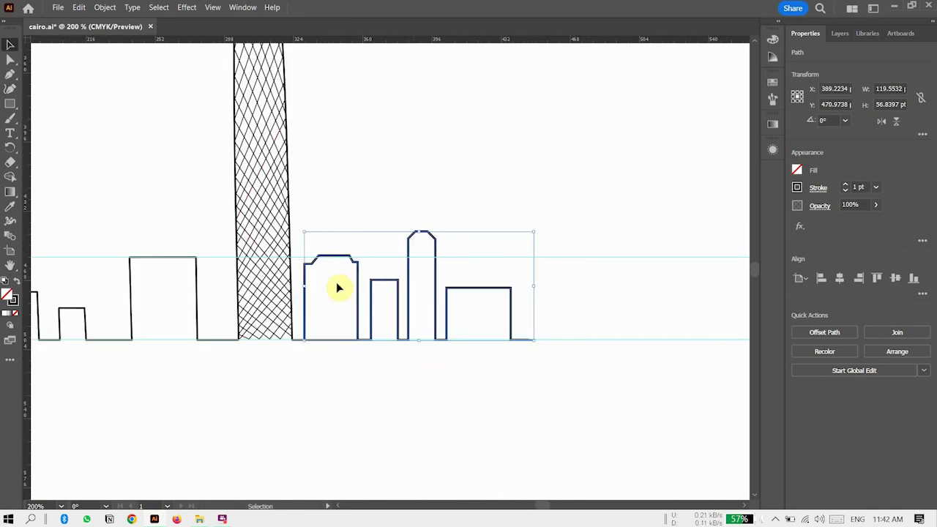
pyautogui.press('Right')
pyautogui.press('Right')
pyautogui.press('Right')
pyautogui.press('Right')
pyautogui.press('Right')
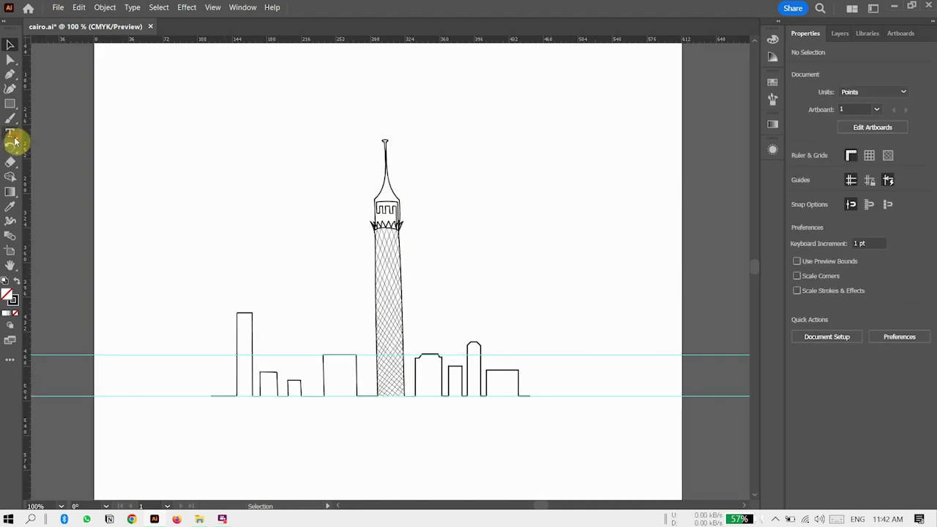
# Add the text "Cairo" centred below the skyline and scale it to about 187 pt wide.
pyautogui.click(14, 139)
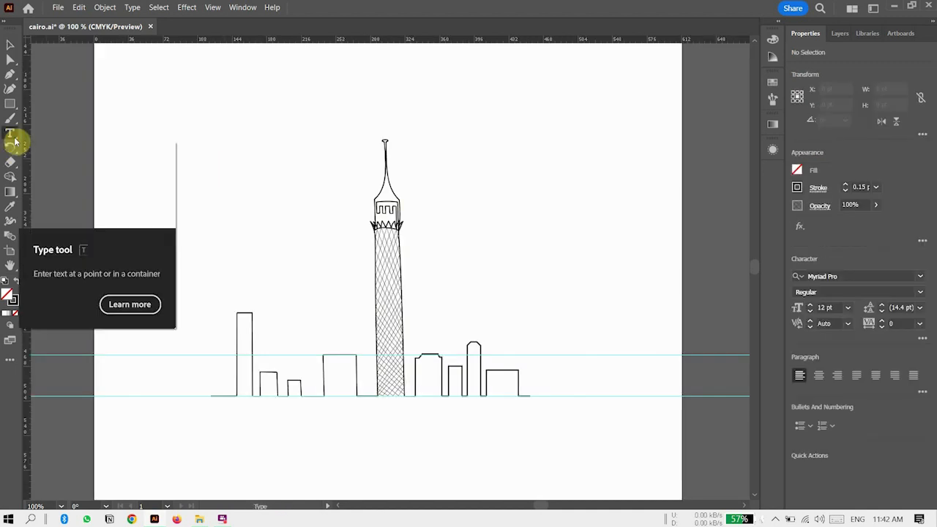
pyautogui.click(350, 451)
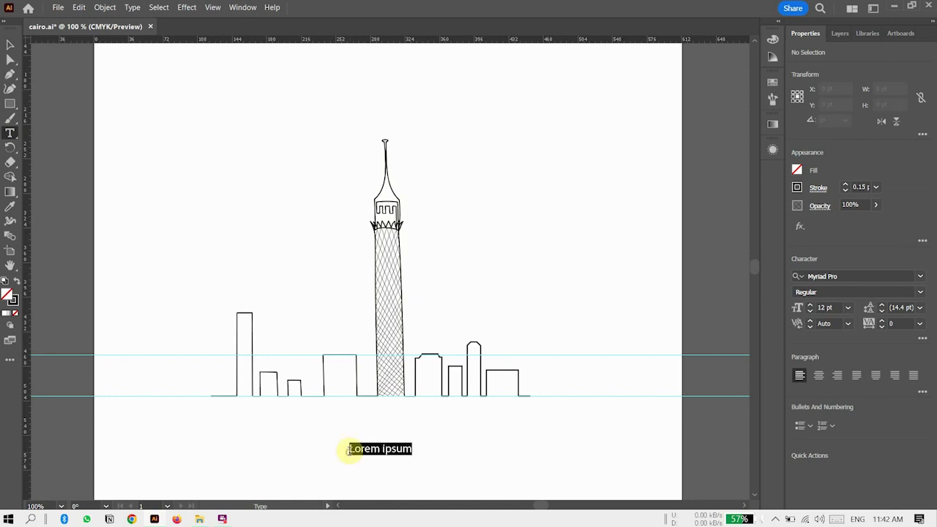
pyautogui.write('c')
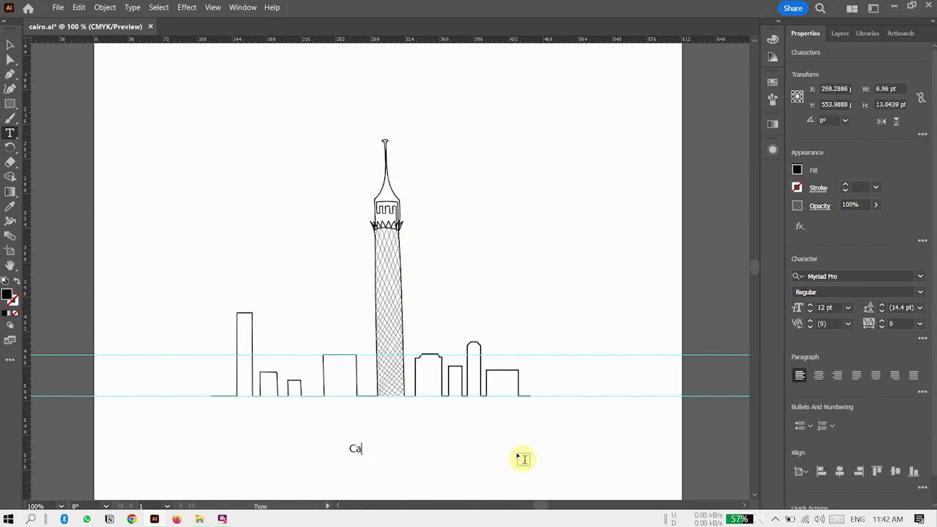
pyautogui.write('airo')
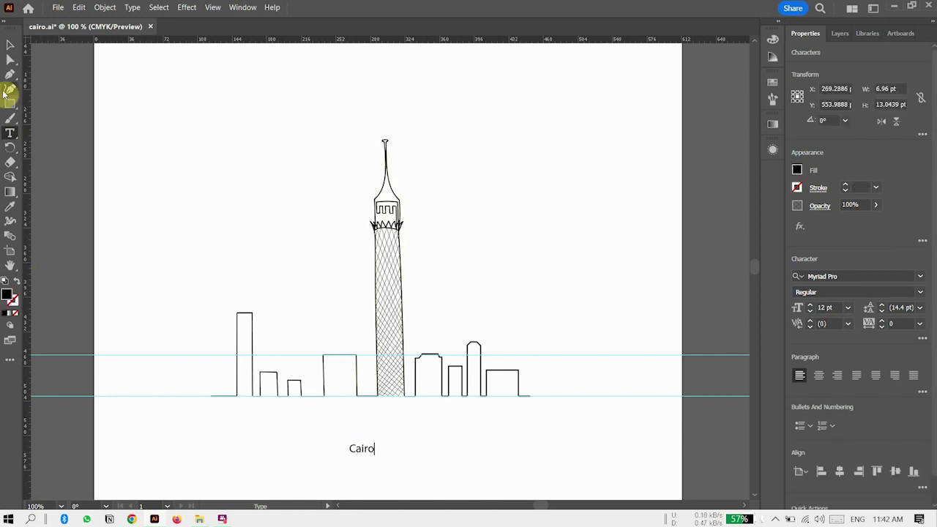
pyautogui.click(11, 46)
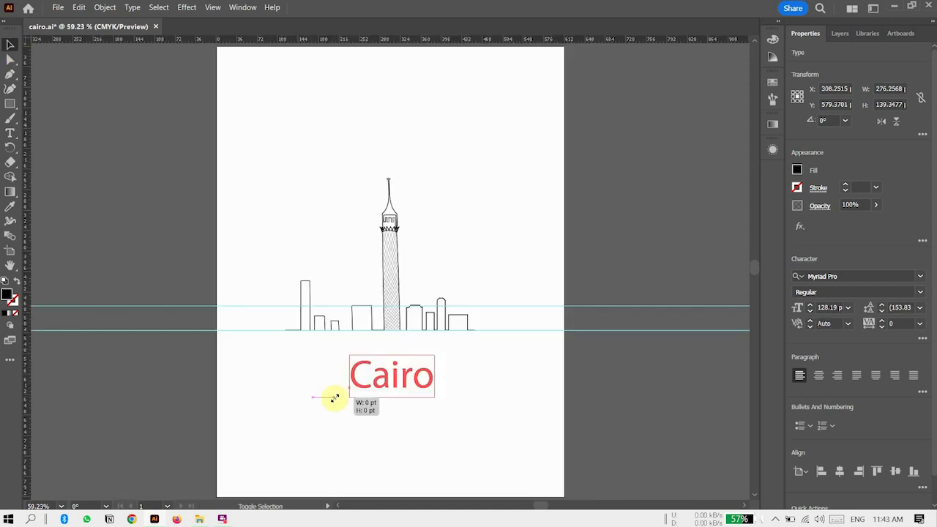
pyautogui.moveTo(335, 398); pyautogui.dragTo(319, 403)
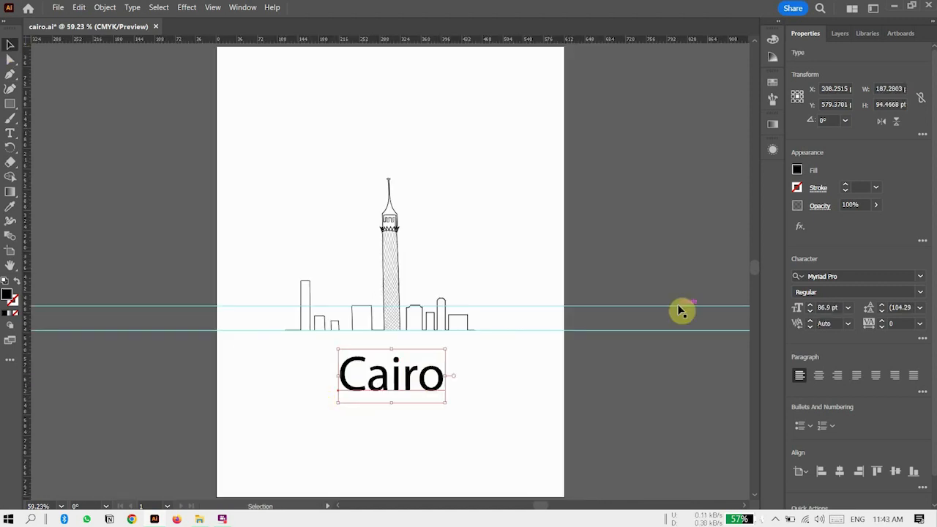
# Preview other font families on the Cairo text, from Ink Free and Freestyle Script on to Californian FB.
pyautogui.click(921, 278)
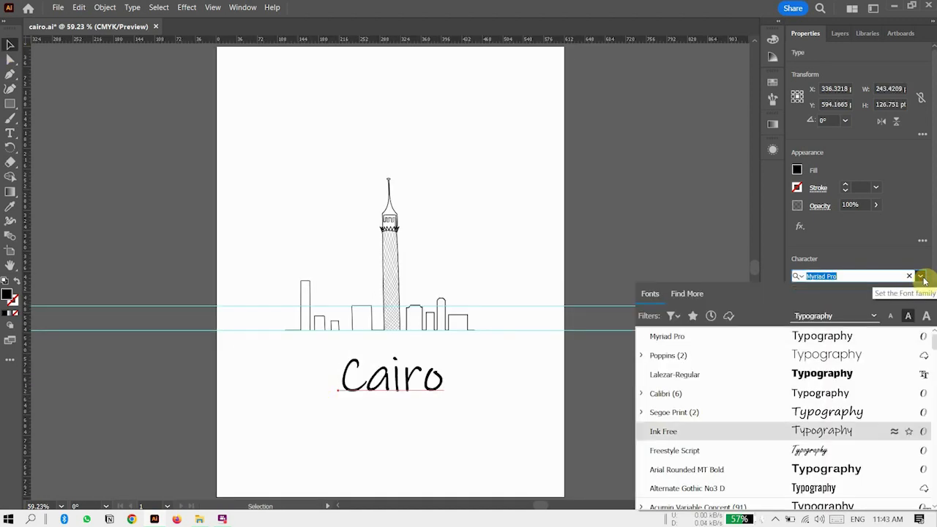
pyautogui.press('Down')
pyautogui.press('Down')
pyautogui.press('Down')
pyautogui.press('Down')
pyautogui.press('Down')
pyautogui.press('Down')
pyautogui.press('Down')
pyautogui.press('Down')
pyautogui.press('Down')
pyautogui.press('Down')
pyautogui.press('Down')
pyautogui.press('Down')
pyautogui.press('Down')
pyautogui.press('Down')
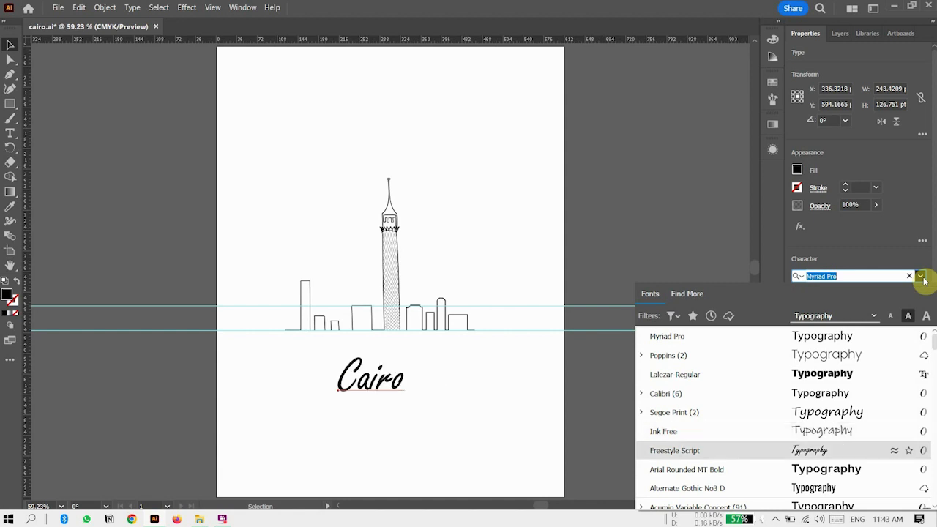
pyautogui.press('Down')
pyautogui.press('Down')
pyautogui.press('Down')
pyautogui.press('Down')
pyautogui.press('Down')
pyautogui.press('Down')
pyautogui.press('Down')
pyautogui.press('Down')
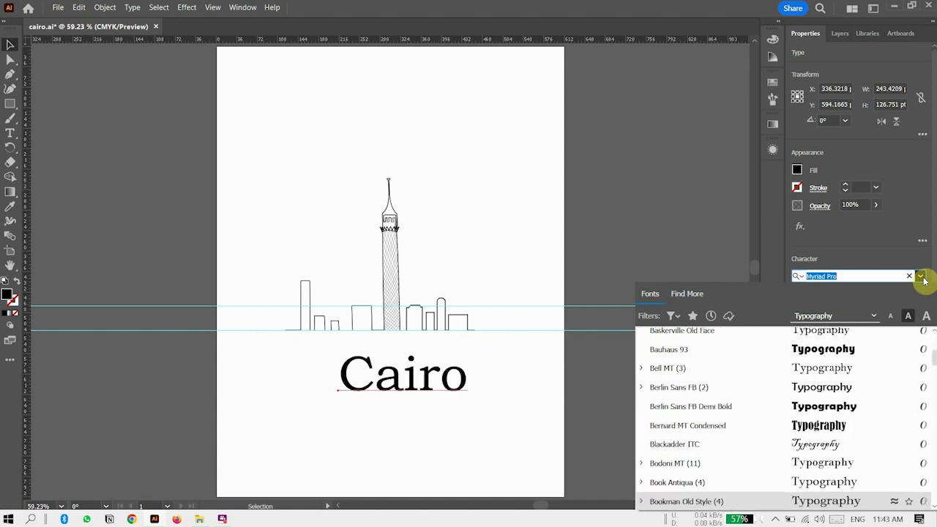
pyautogui.press('Down')
pyautogui.press('Down')
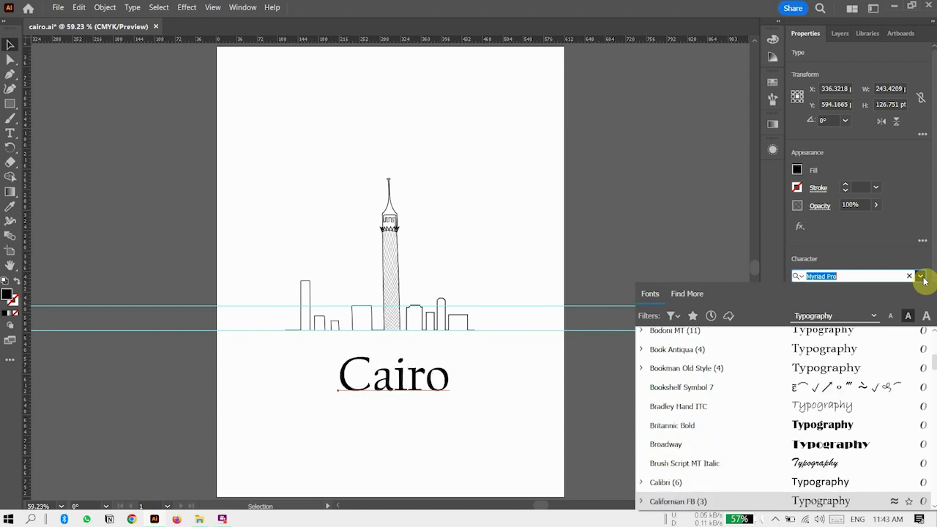
pyautogui.press('Escape')
pyautogui.click(270, 364)
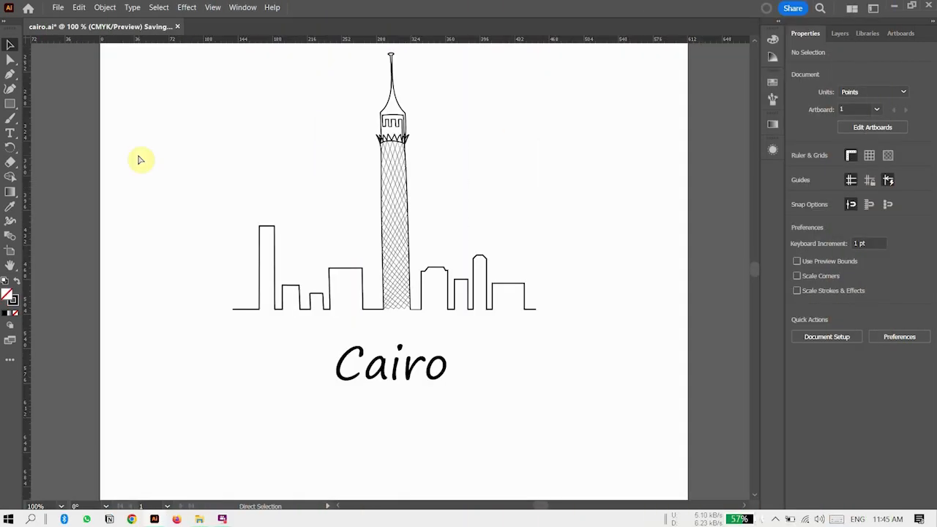
# Export all artboards as a PNG named "cairo transparent" at High (300 ppi) with a transparent background.
pyautogui.hotkey('ctrl', '-')
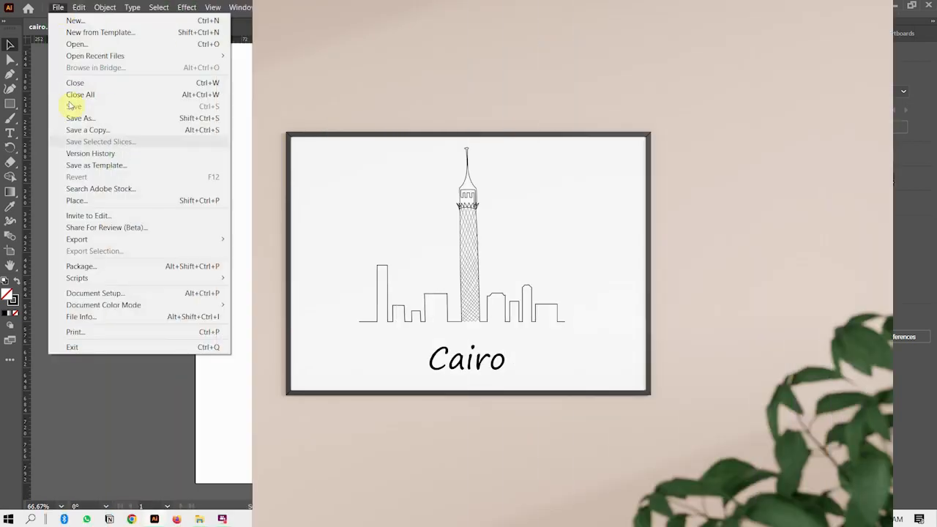
pyautogui.moveTo(73, 239)
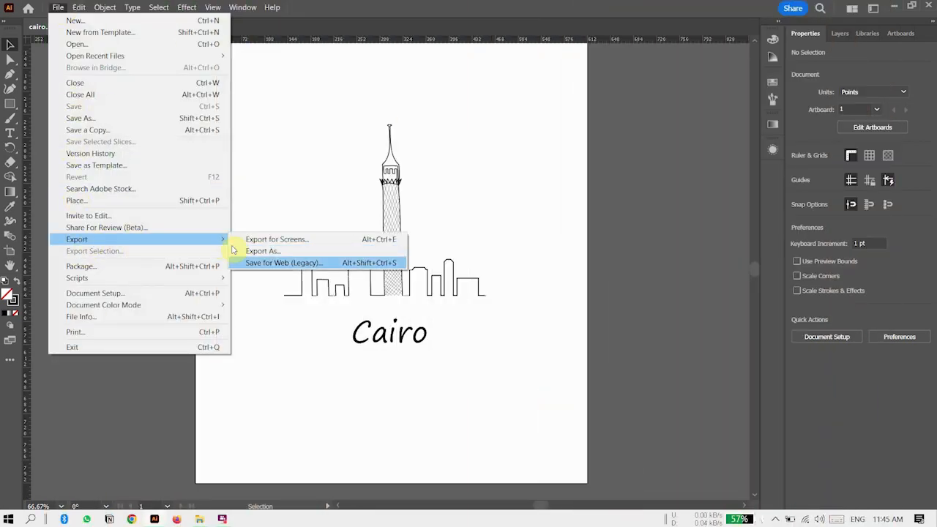
pyautogui.click(271, 251)
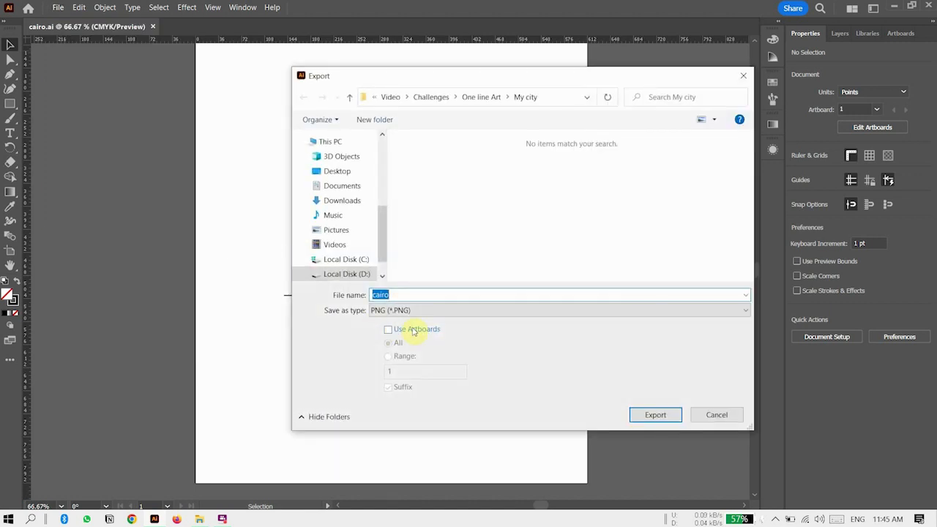
pyautogui.click(412, 330)
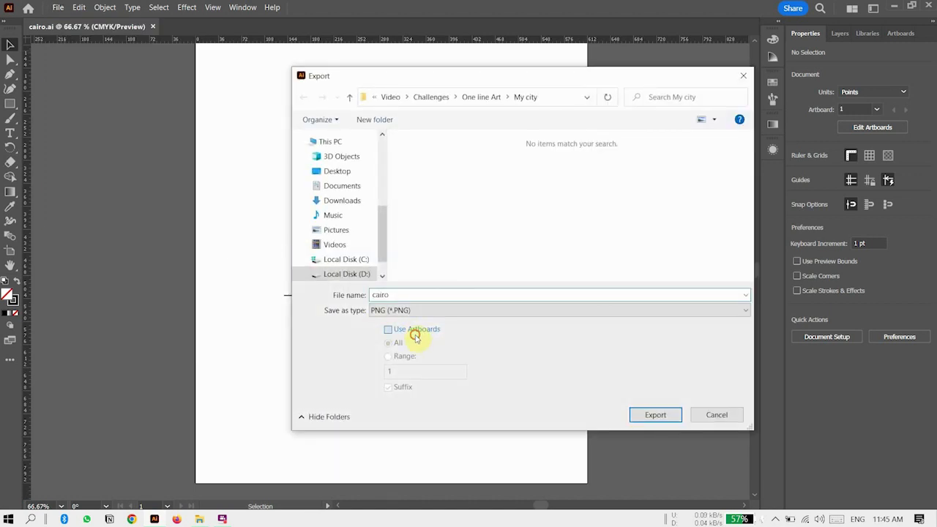
pyautogui.doubleClick(395, 295)
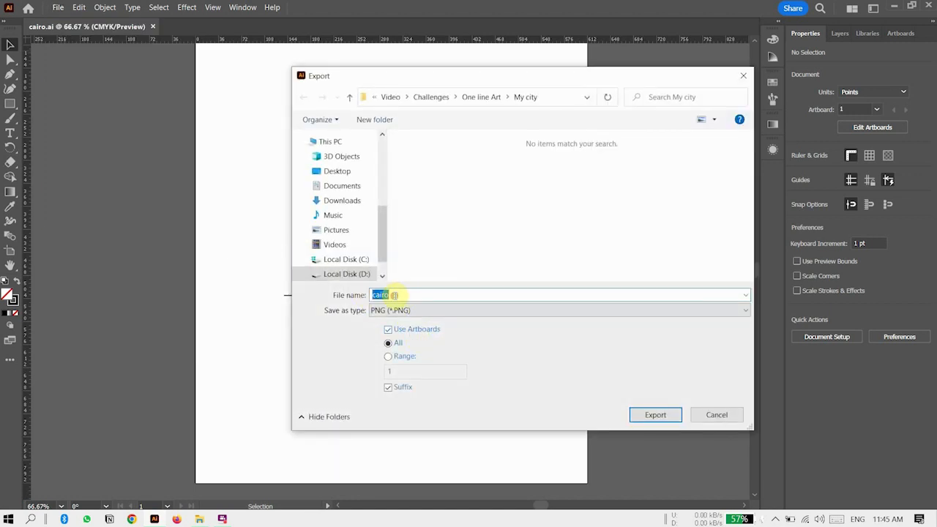
pyautogui.click(395, 295)
pyautogui.write('transparent')
pyautogui.click(655, 418)
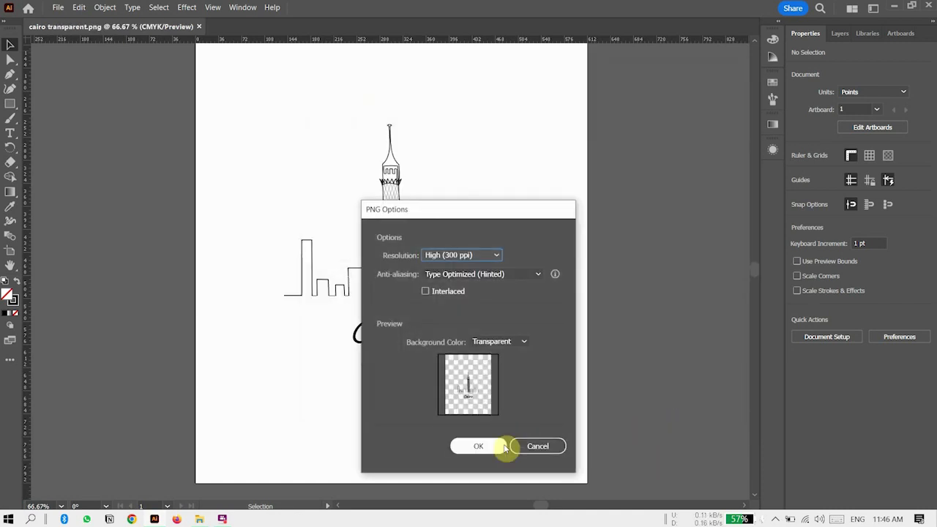
pyautogui.click(489, 447)
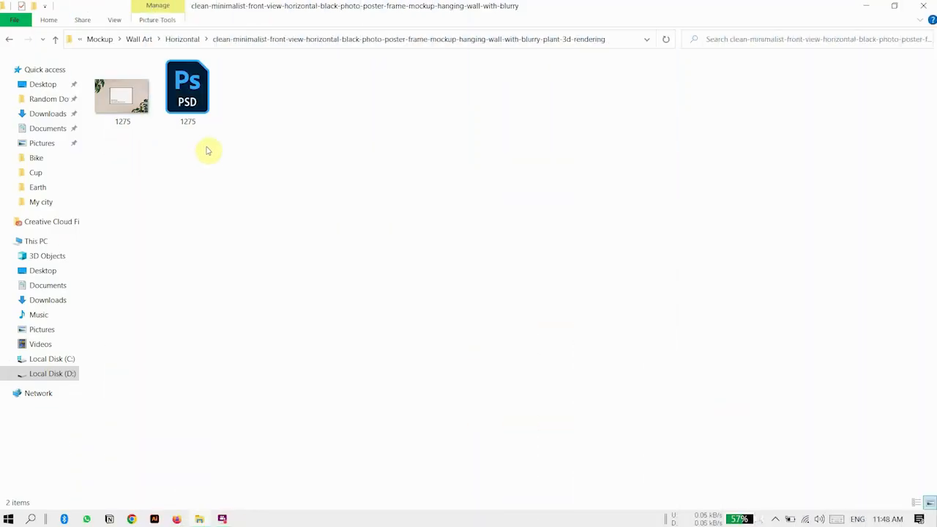
# Open the 1275 PSD frame mockup in Photoshop and open its YOUR DESIGN HERE smart object for editing.
pyautogui.click(189, 106)
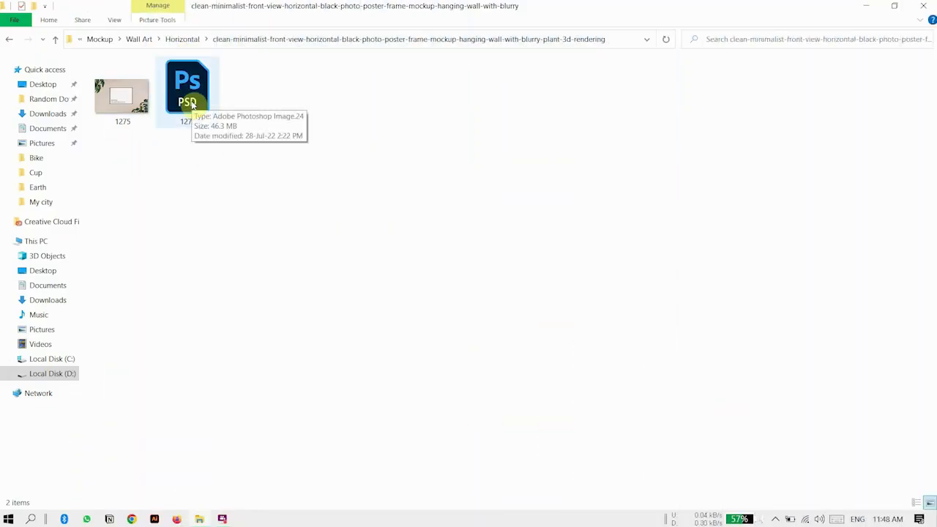
pyautogui.doubleClick(190, 105)
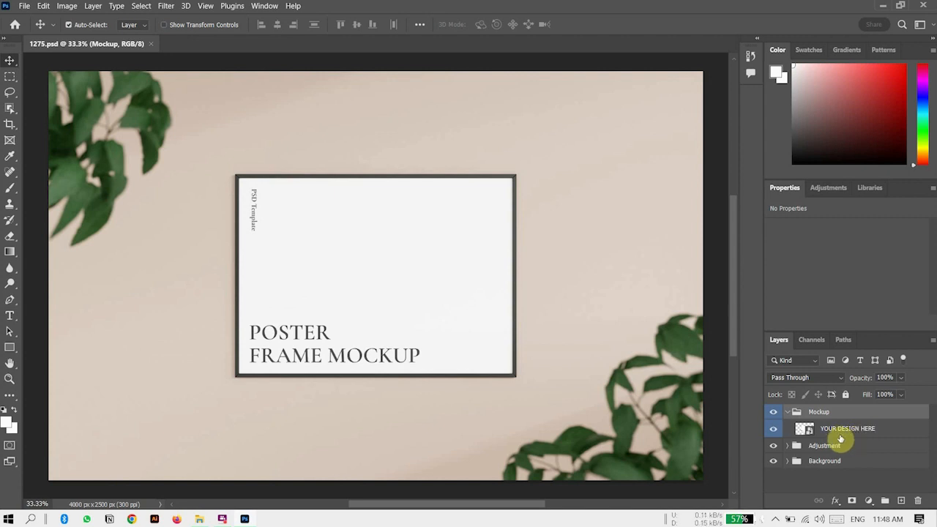
pyautogui.doubleClick(810, 431)
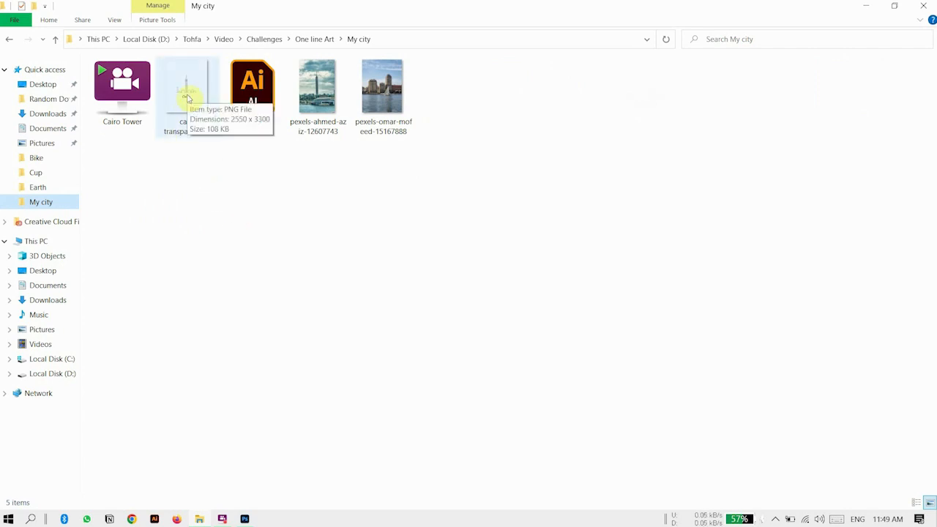
# Place the "cairo transparent" PNG in the YOUR DESIGN HERE document, scale it to about 109% and centre it on the canvas.
pyautogui.moveTo(188, 98); pyautogui.dragTo(296, 343)
pyautogui.hotkey('ctrl', '-')
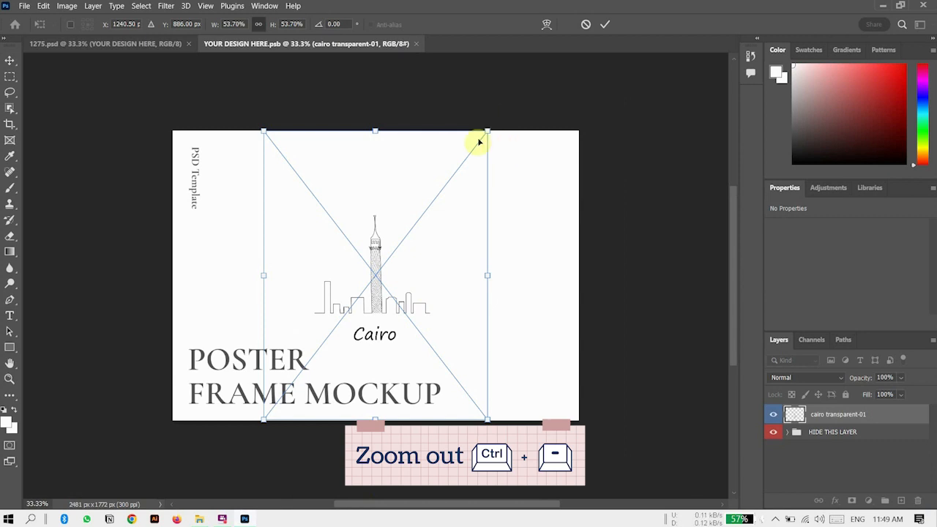
pyautogui.moveTo(488, 129); pyautogui.dragTo(541, 60)
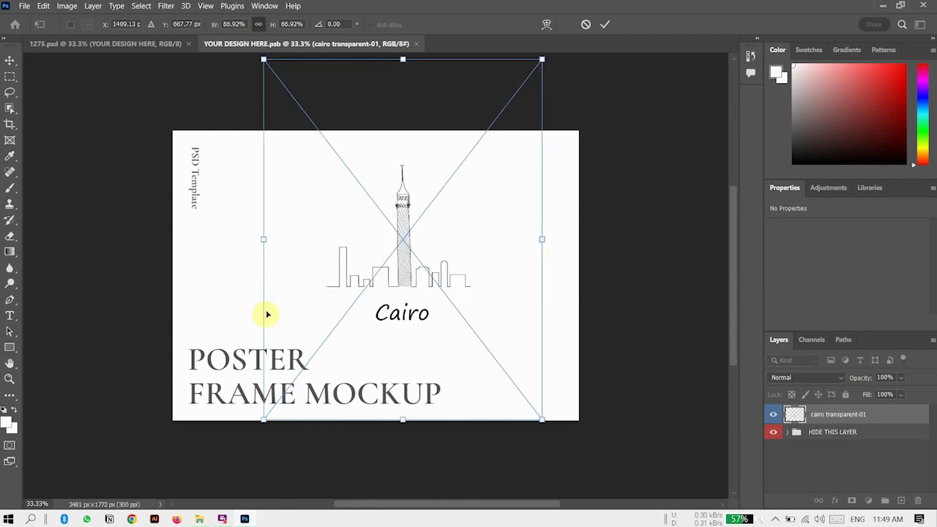
pyautogui.moveTo(265, 420); pyautogui.dragTo(150, 476)
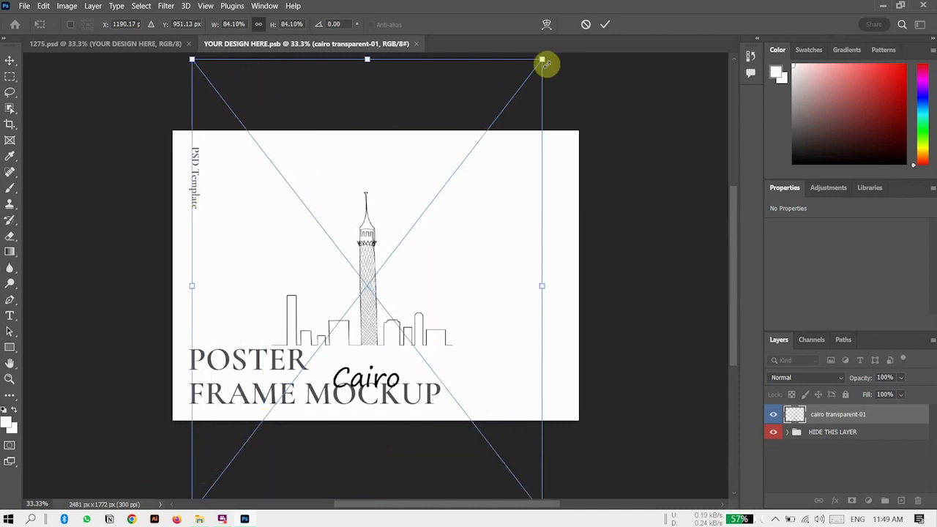
pyautogui.moveTo(542, 59); pyautogui.dragTo(647, 80)
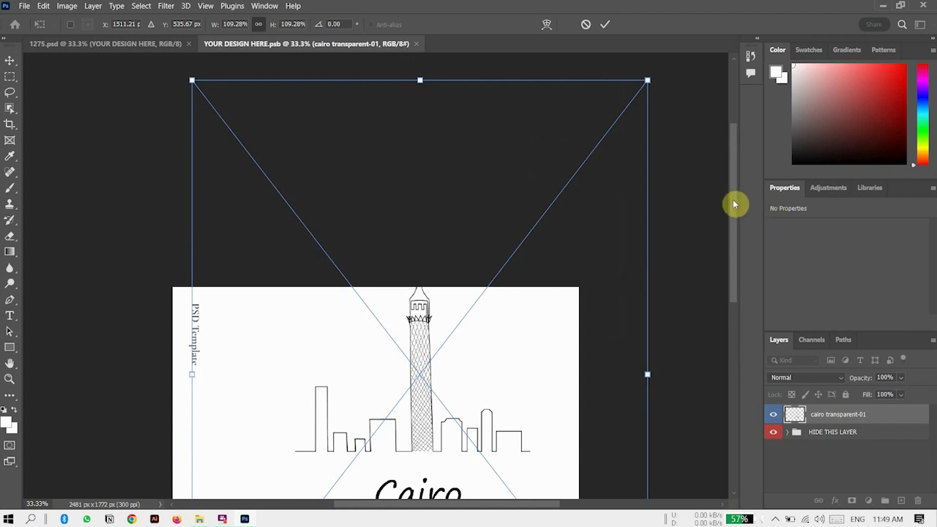
pyautogui.moveTo(732, 263); pyautogui.dragTo(730, 315)
pyautogui.moveTo(434, 266); pyautogui.dragTo(385, 313)
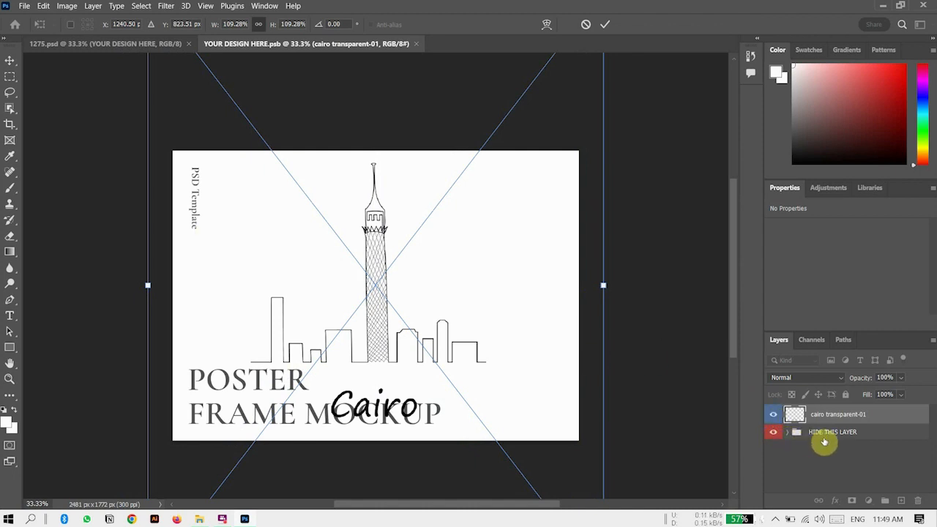
# Hide the HIDE THIS LAYER group, save the smart object and return to the 1275 mockup document.
pyautogui.click(771, 436)
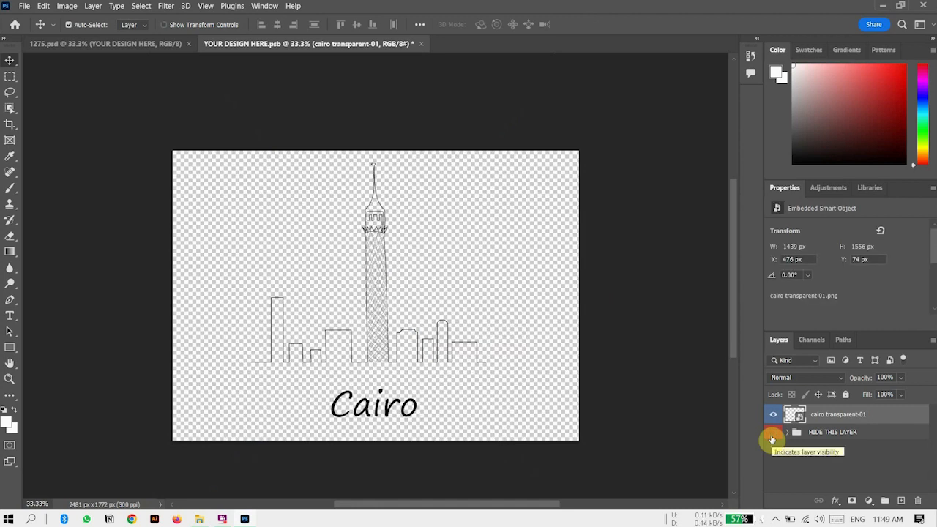
pyautogui.click(24, 6)
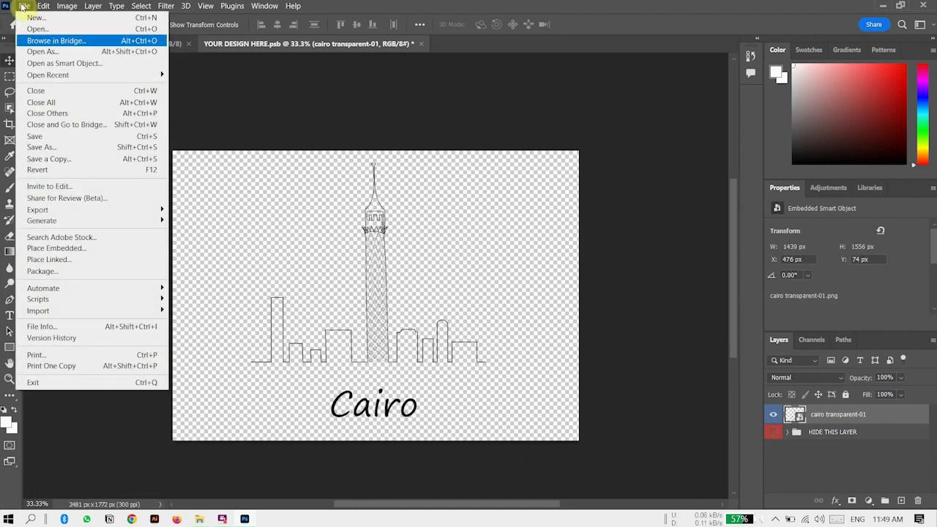
pyautogui.click(35, 136)
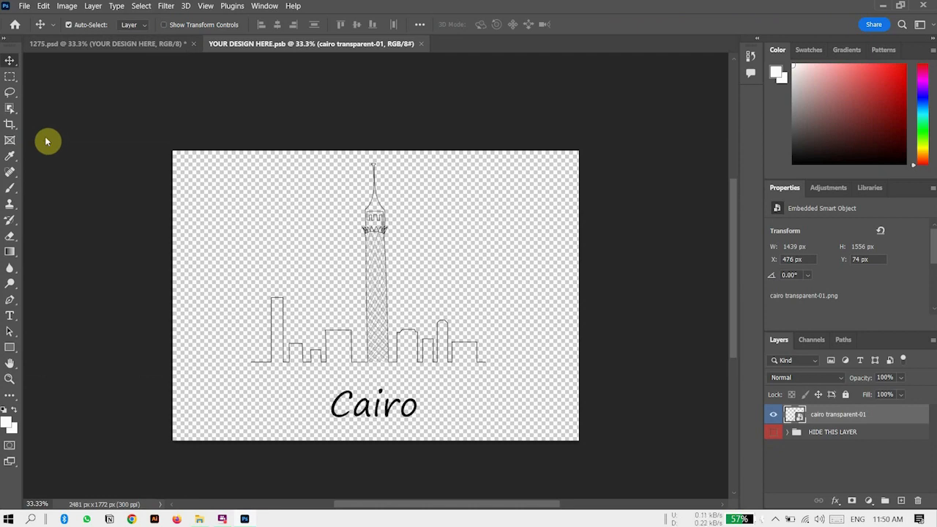
pyautogui.click(99, 43)
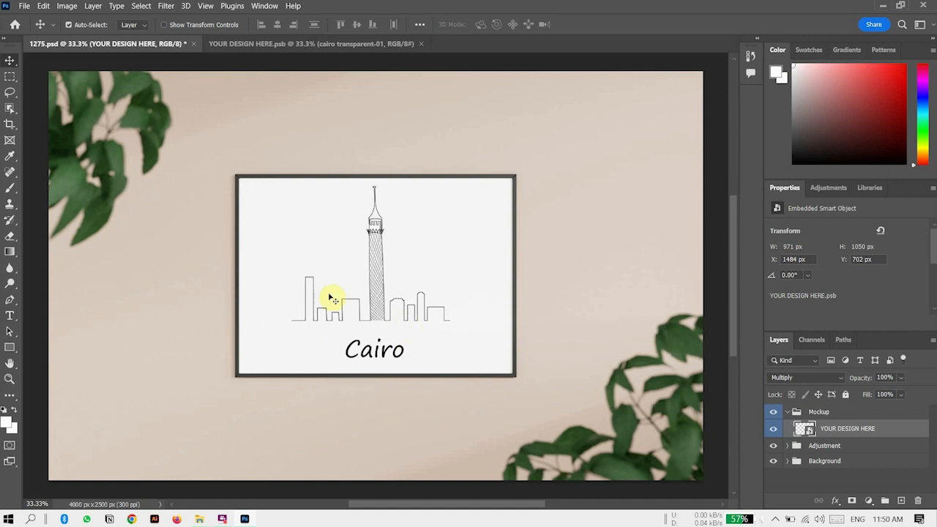
# Export the mockup as a PNG named "1275" in the "2- Mock ups" folder and open the exported image for viewing.
pyautogui.click(23, 7)
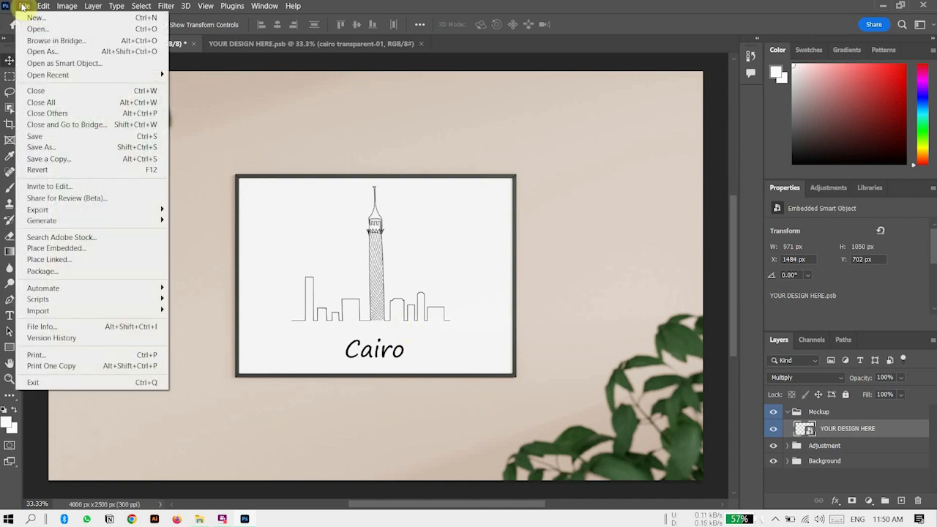
pyautogui.moveTo(73, 209)
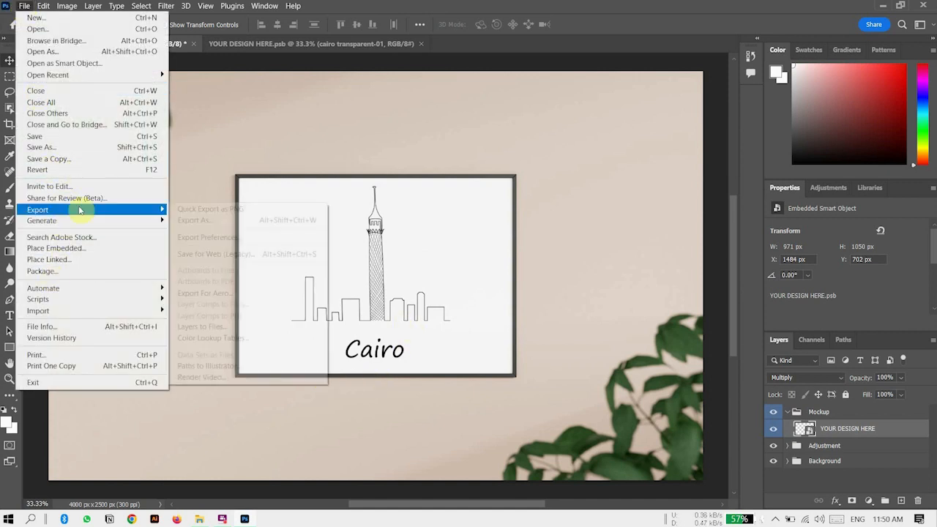
pyautogui.click(210, 211)
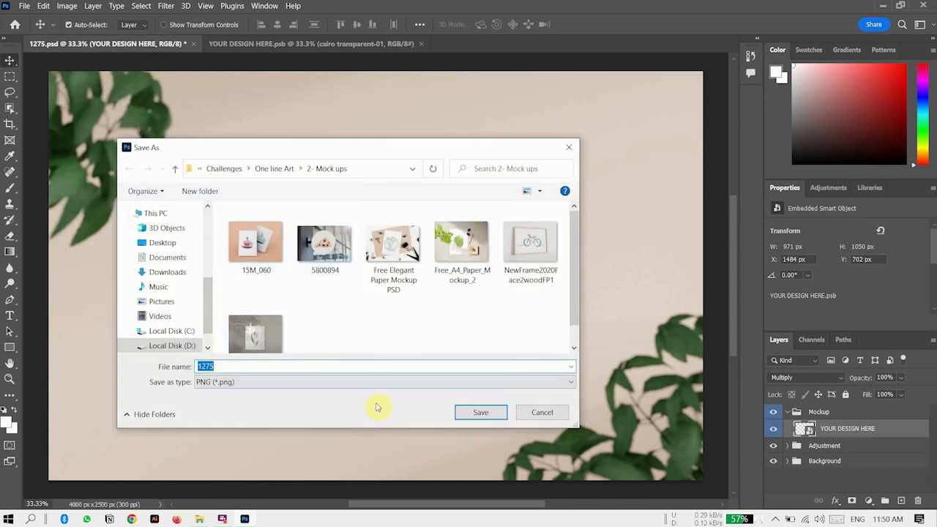
pyautogui.click(488, 413)
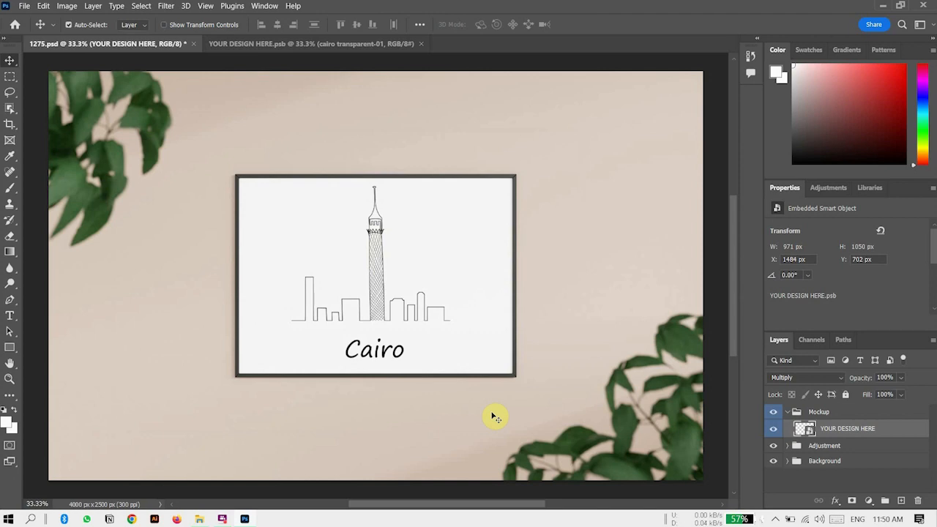
pyautogui.hotkey('alt', 'Tab')
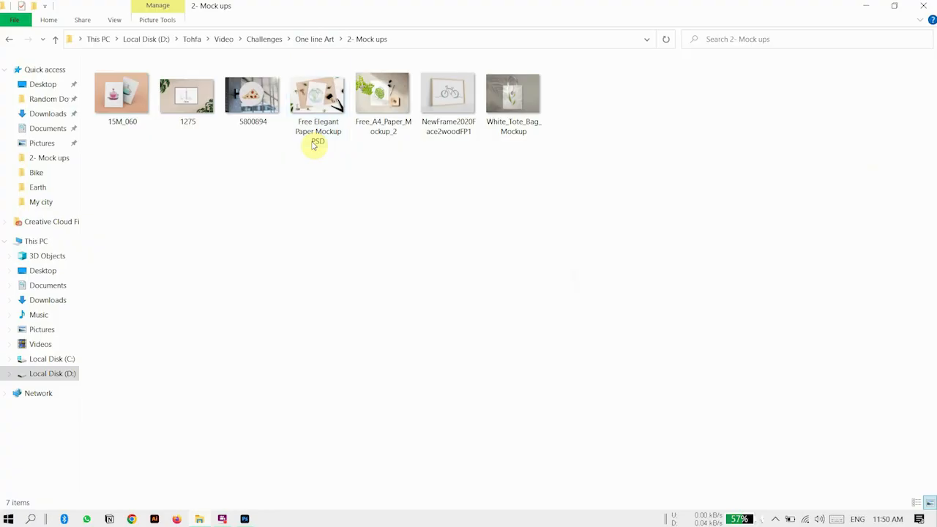
pyautogui.doubleClick(188, 111)
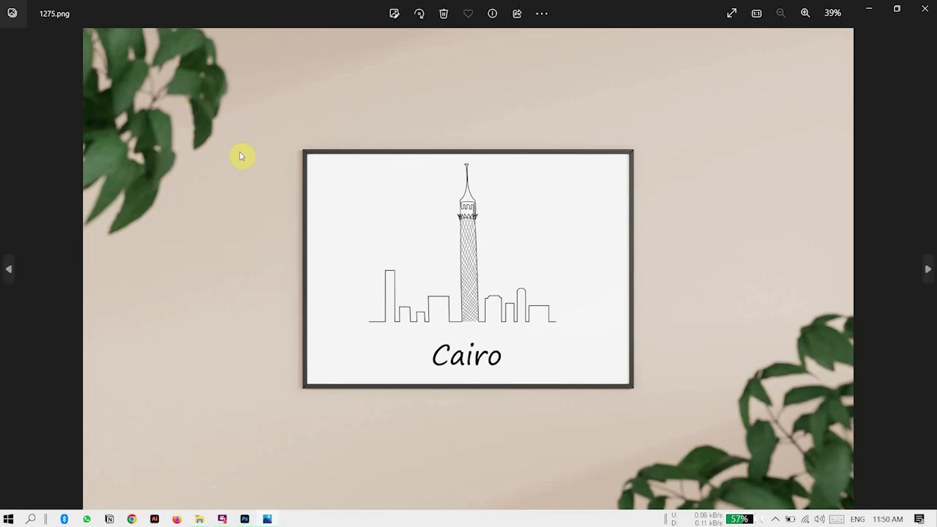